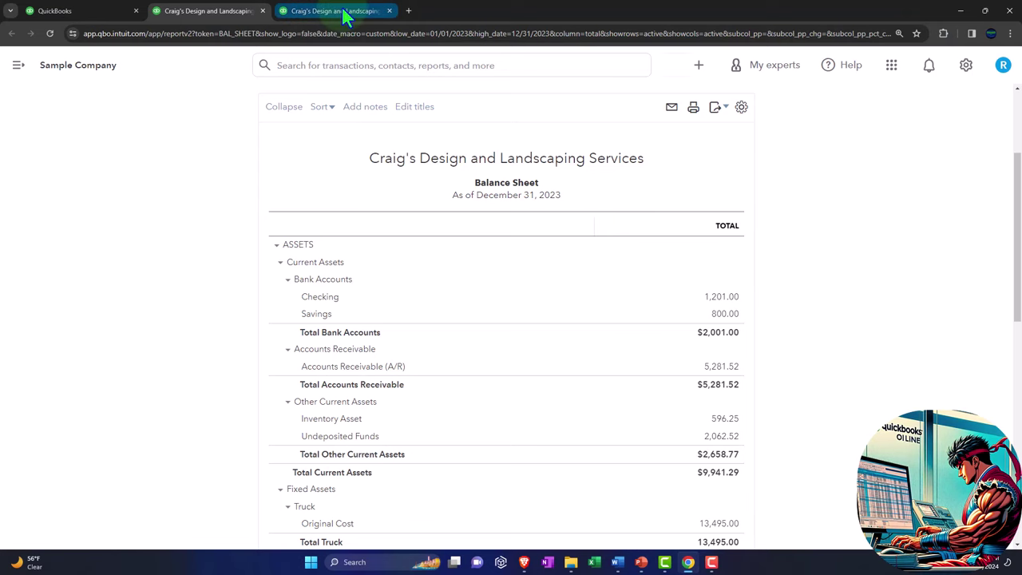
# Step: Switch to the browser tab showing the QuickBooks Profit and Loss report
pyautogui.click(343, 13)
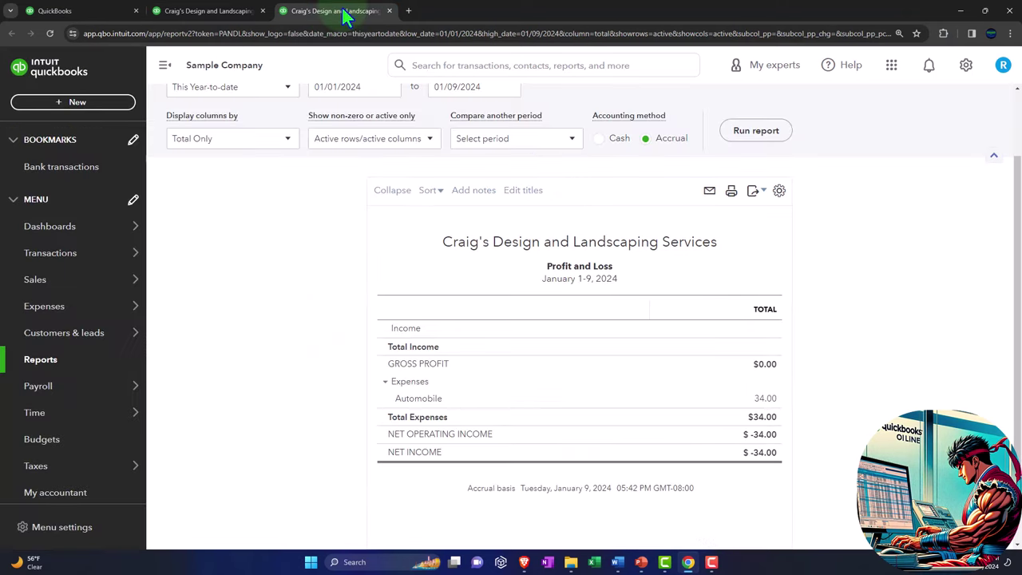
# Step: Rerun the Profit and Loss for 01/01/2023 to 12/31/2023, then return to the Reports page
pyautogui.scroll(2, 263, 269)
pyautogui.click(165, 65)
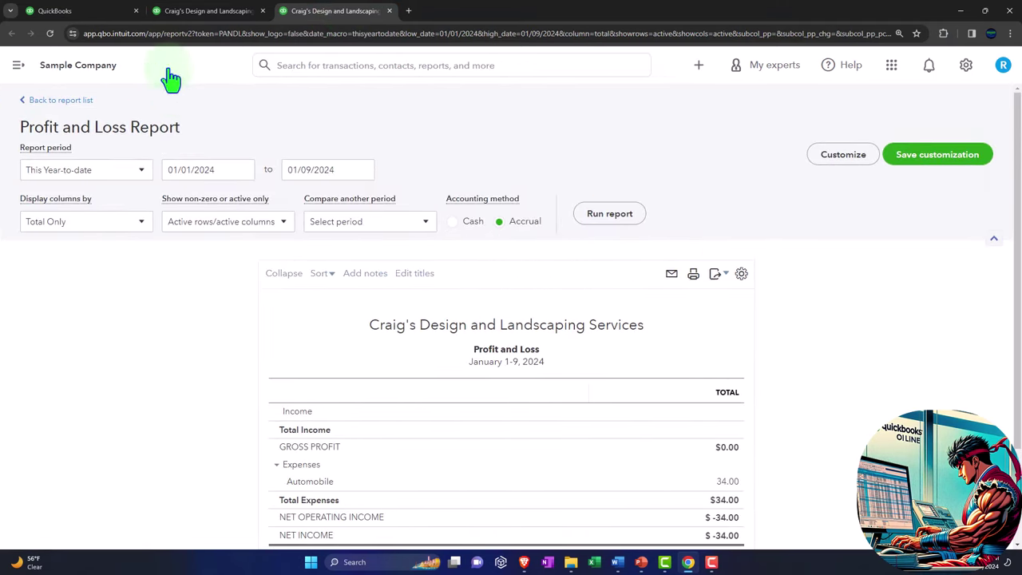
pyautogui.click(216, 170)
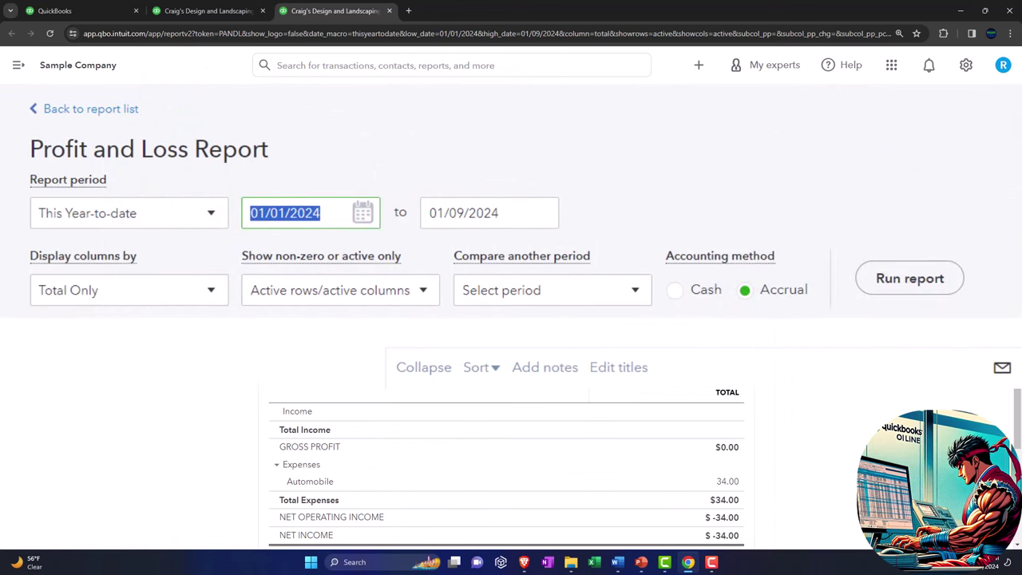
pyautogui.write('010123')
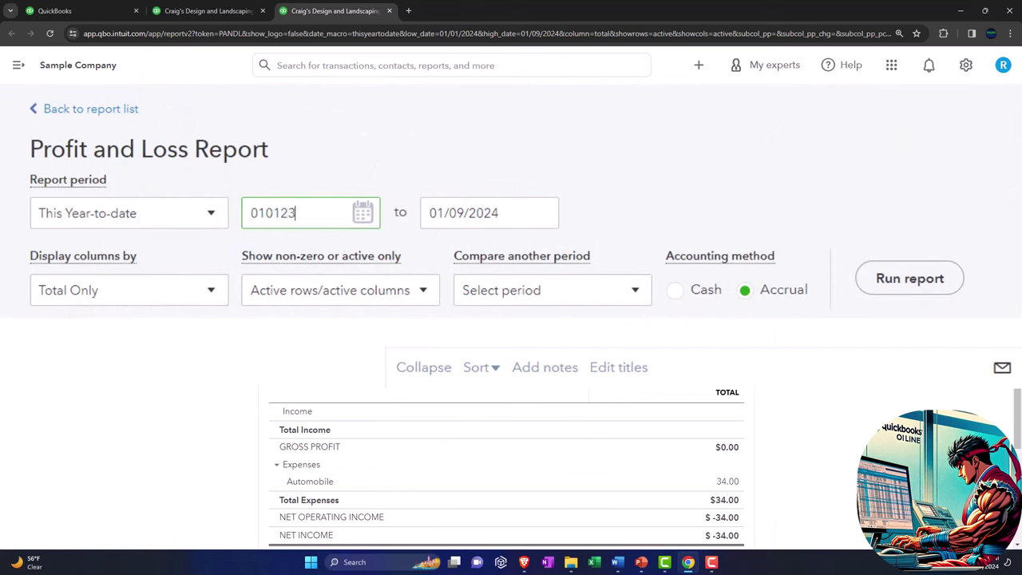
pyautogui.press('Tab')
pyautogui.write('12/31/2023')
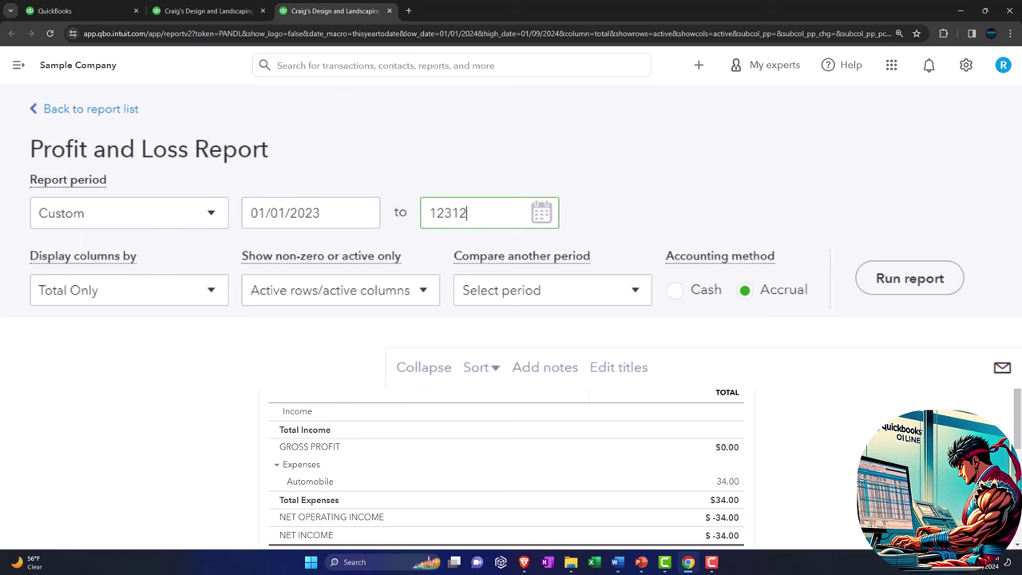
pyautogui.press('Tab')
pyautogui.click(910, 284)
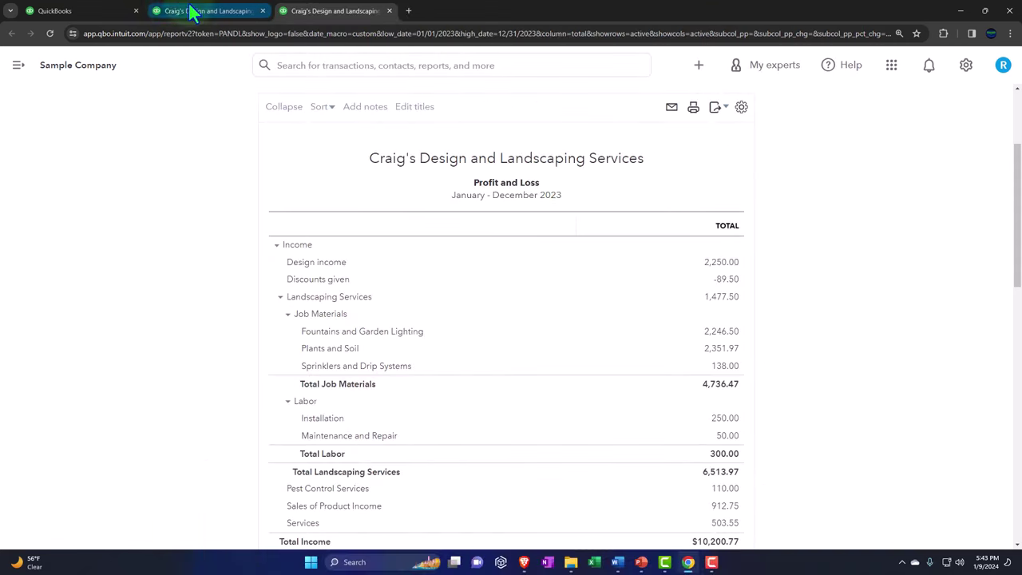
pyautogui.click(91, 19)
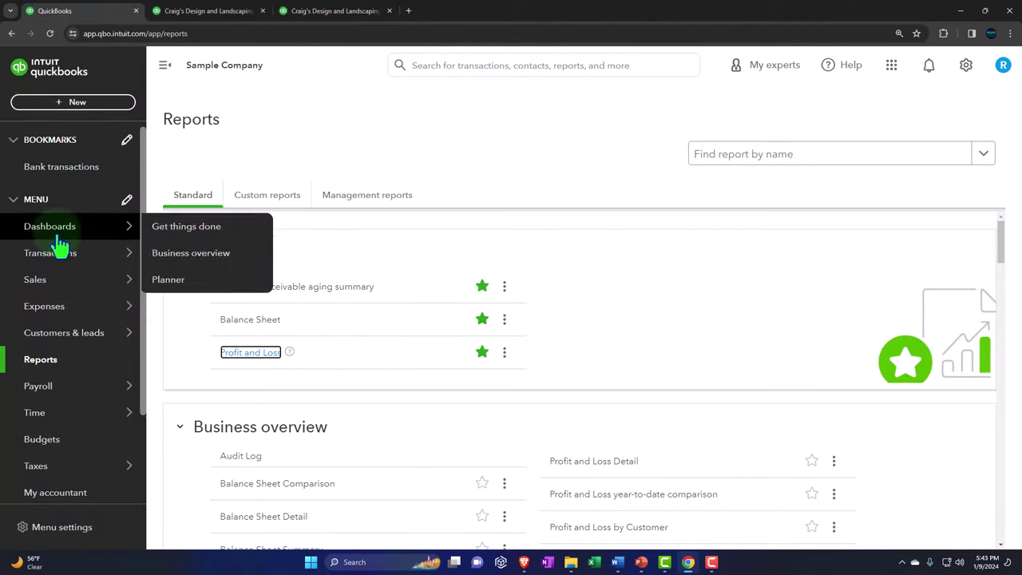
pyautogui.scroll(-1, 48, 412)
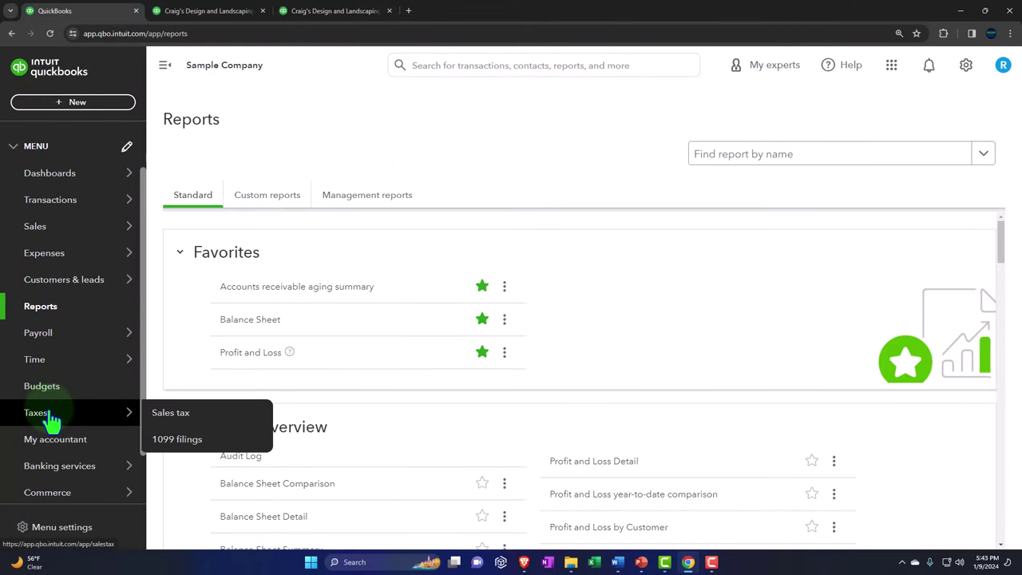
pyautogui.click(50, 418)
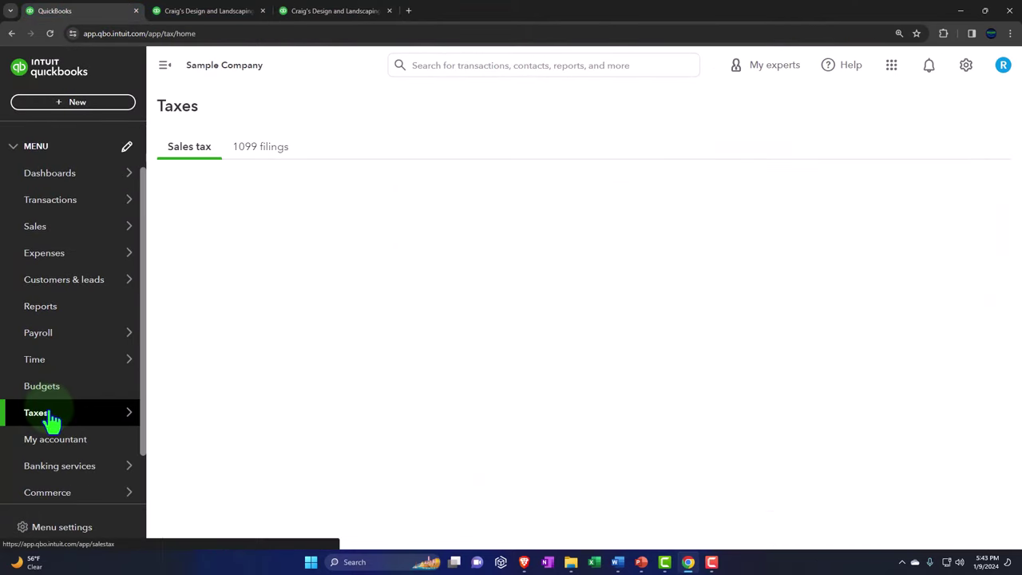
pyautogui.click(262, 151)
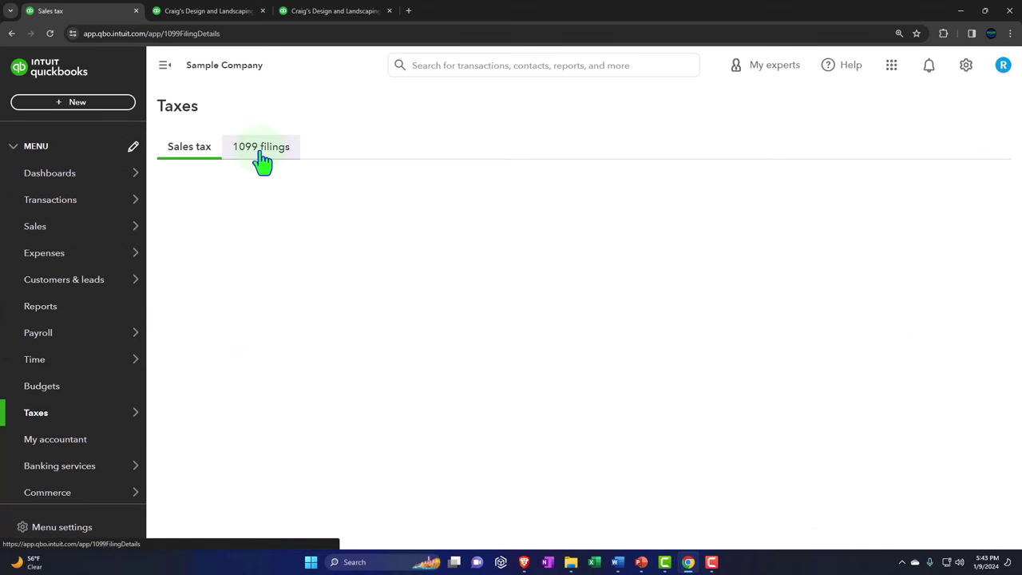
pyautogui.click(265, 151)
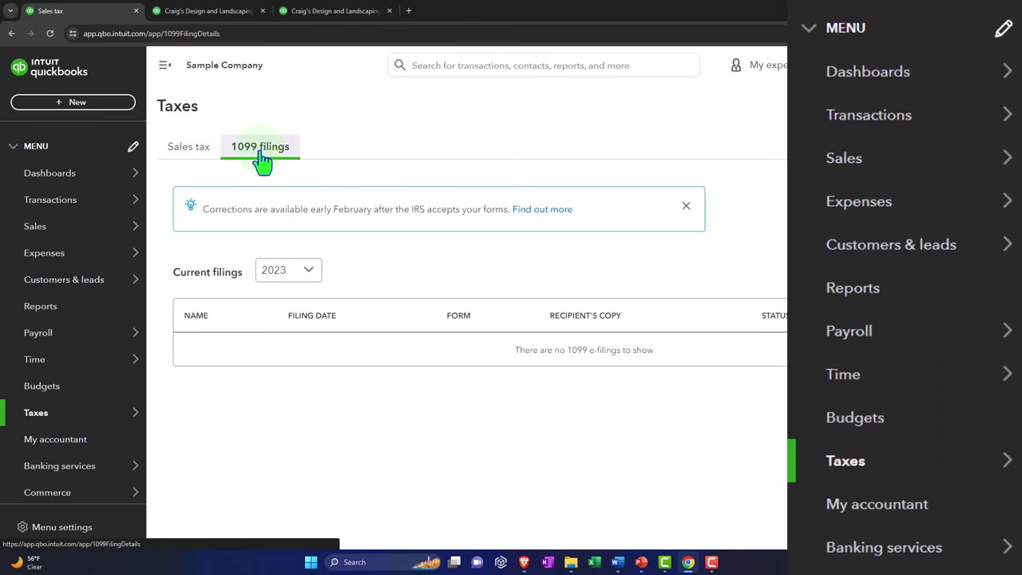
pyautogui.click(81, 233)
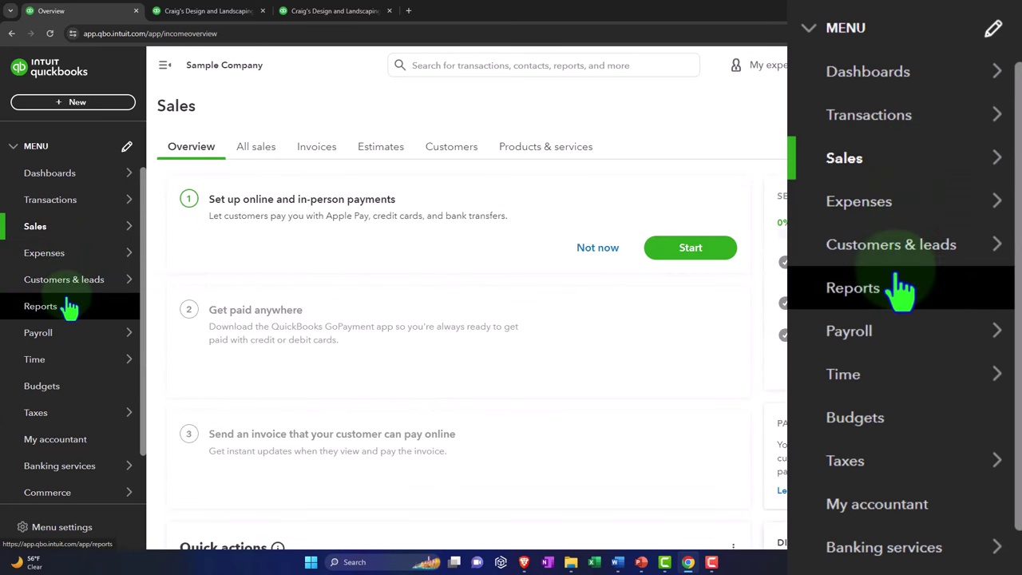
pyautogui.click(62, 254)
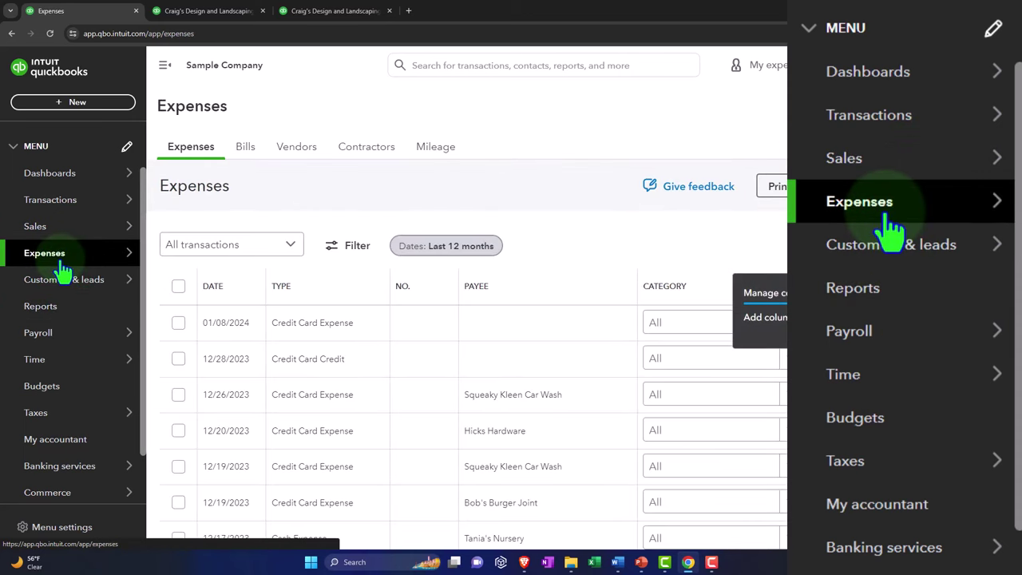
pyautogui.click(373, 160)
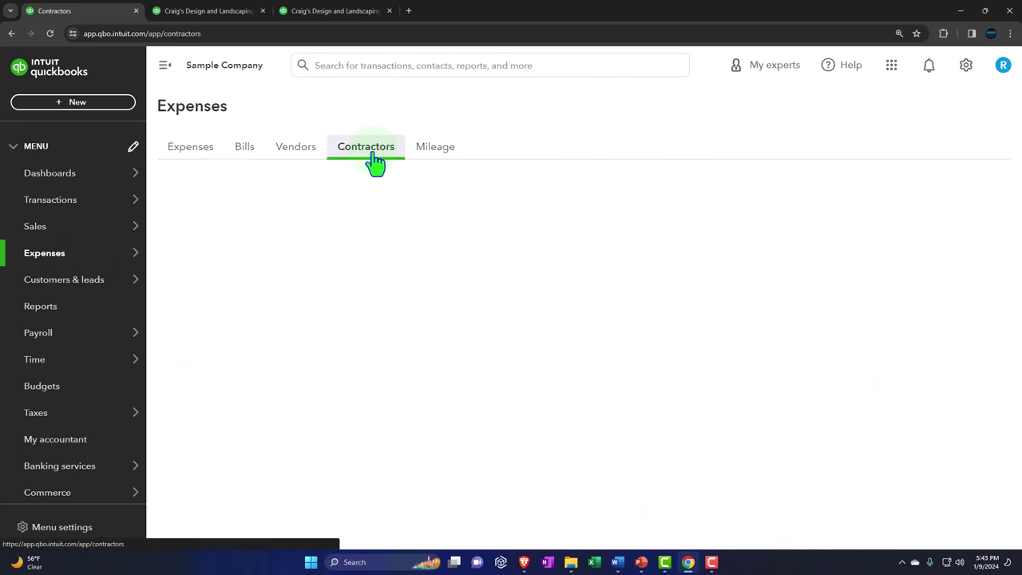
pyautogui.click(372, 159)
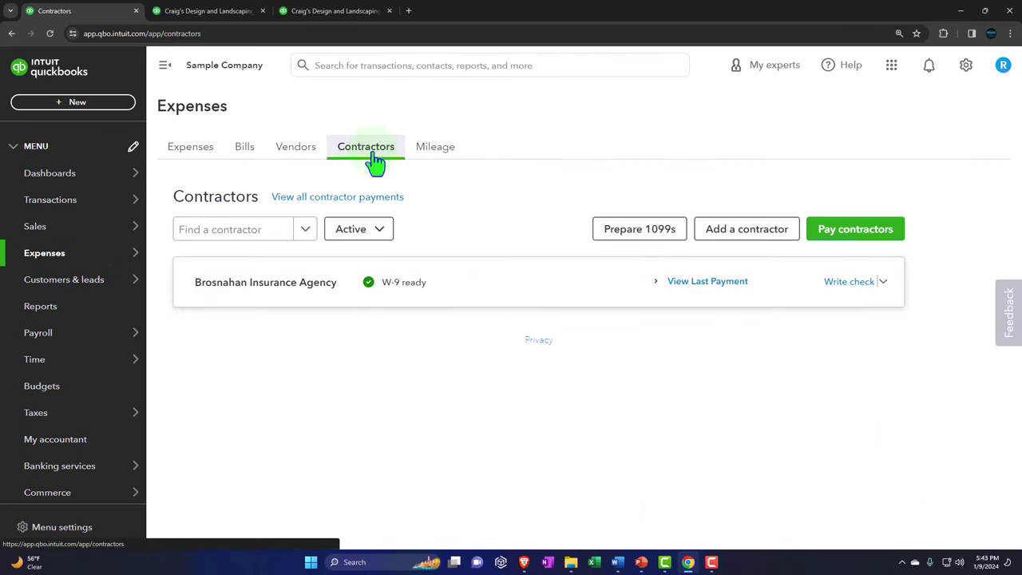
pyautogui.click(40, 342)
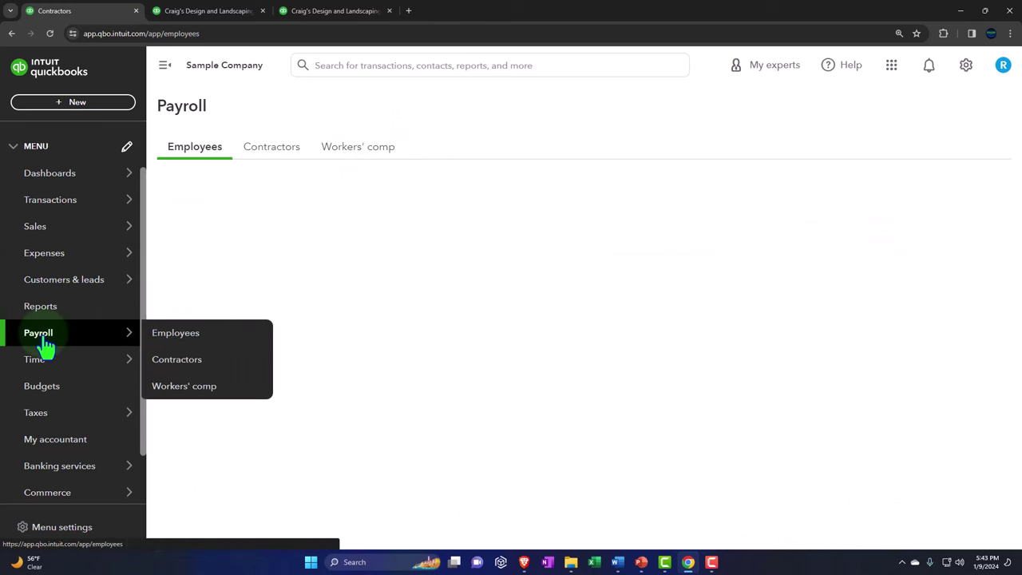
pyautogui.click(269, 158)
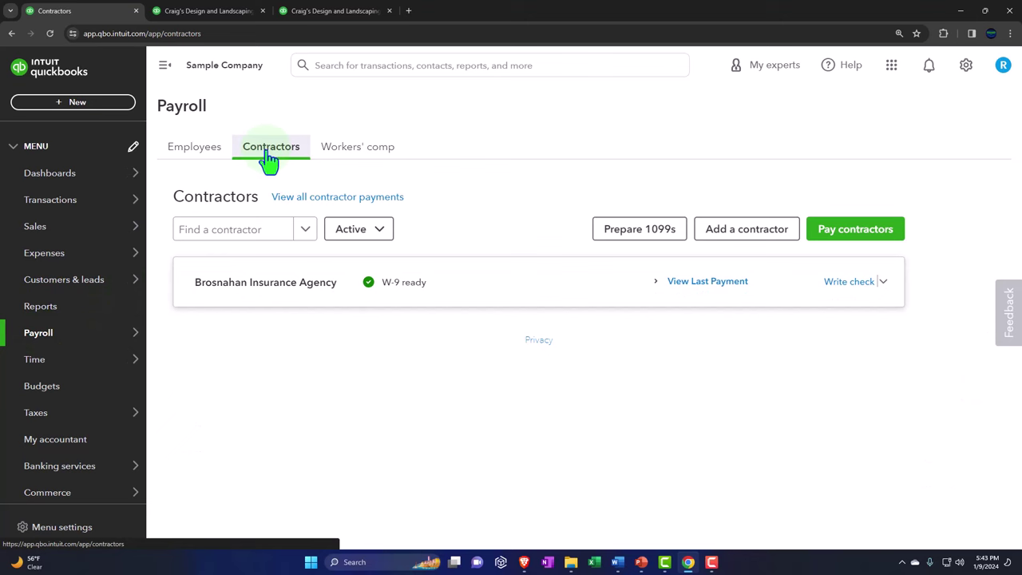
pyautogui.click(81, 312)
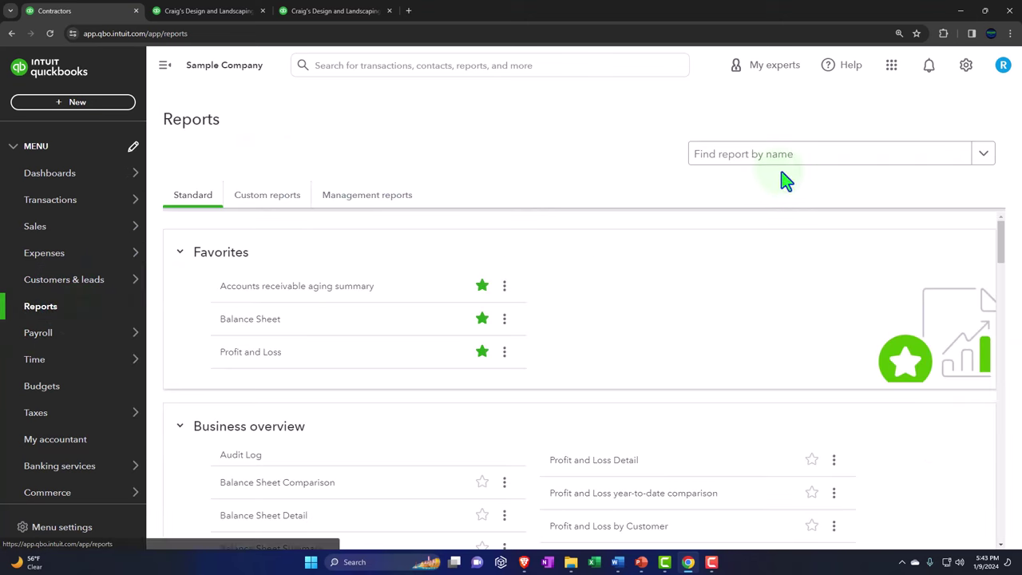
# Step: Search the reports for '1099' and scroll through the Expenses and vendors reports
pyautogui.click(782, 163)
pyautogui.write('1099')
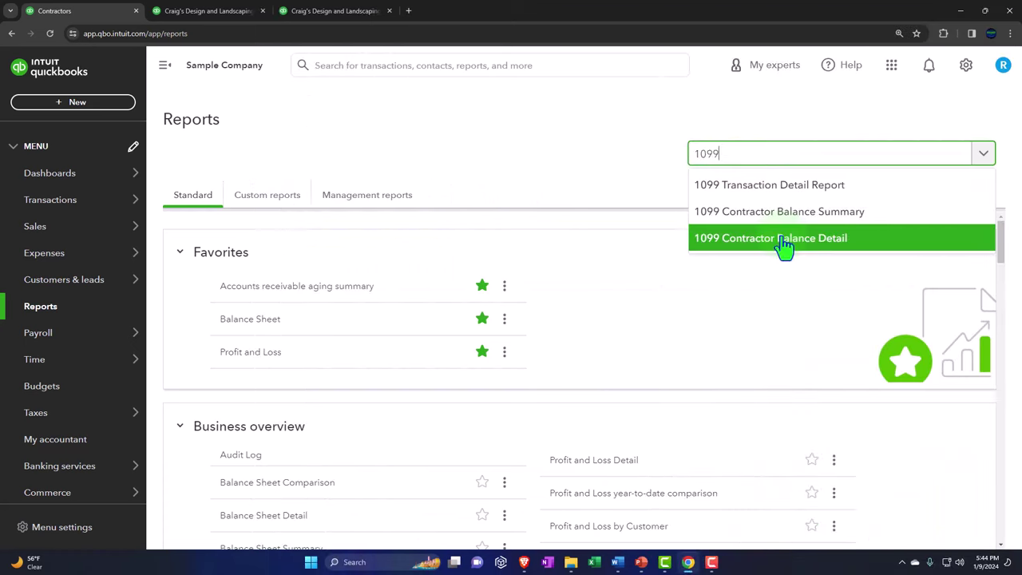
pyautogui.click(619, 152)
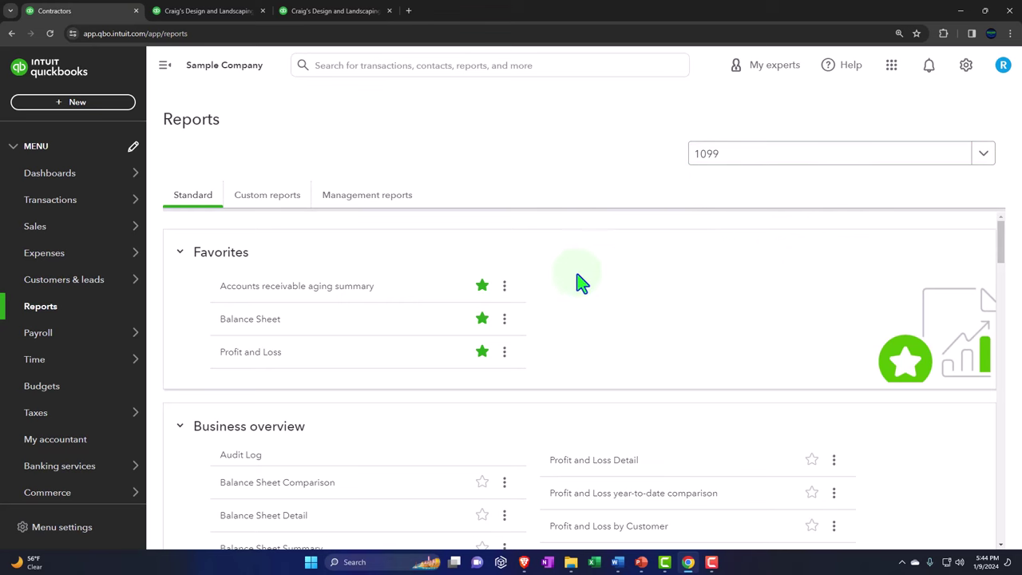
pyautogui.scroll(-2, 565, 286)
pyautogui.scroll(-10, 623, 252)
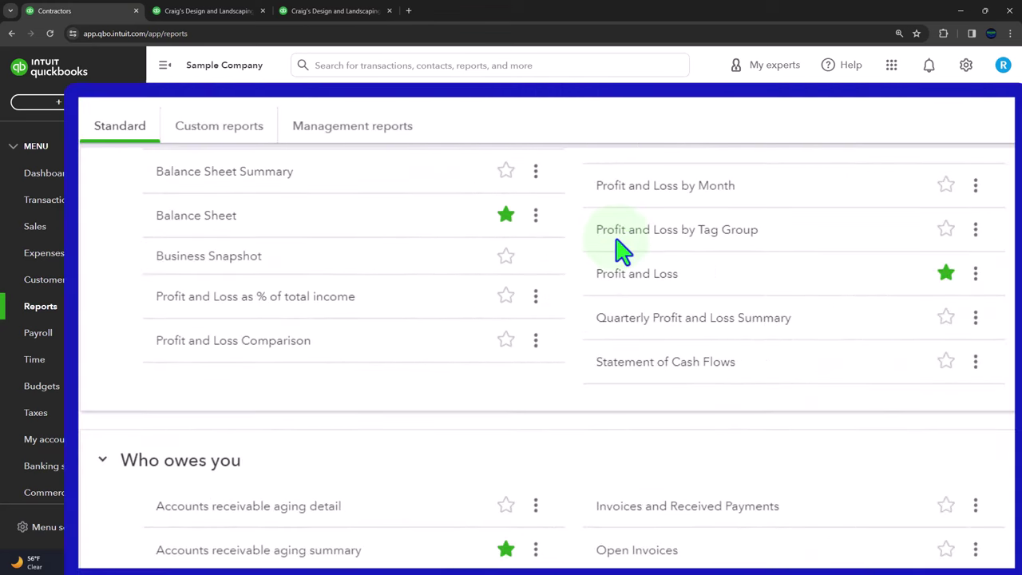
pyautogui.scroll(-5, 623, 251)
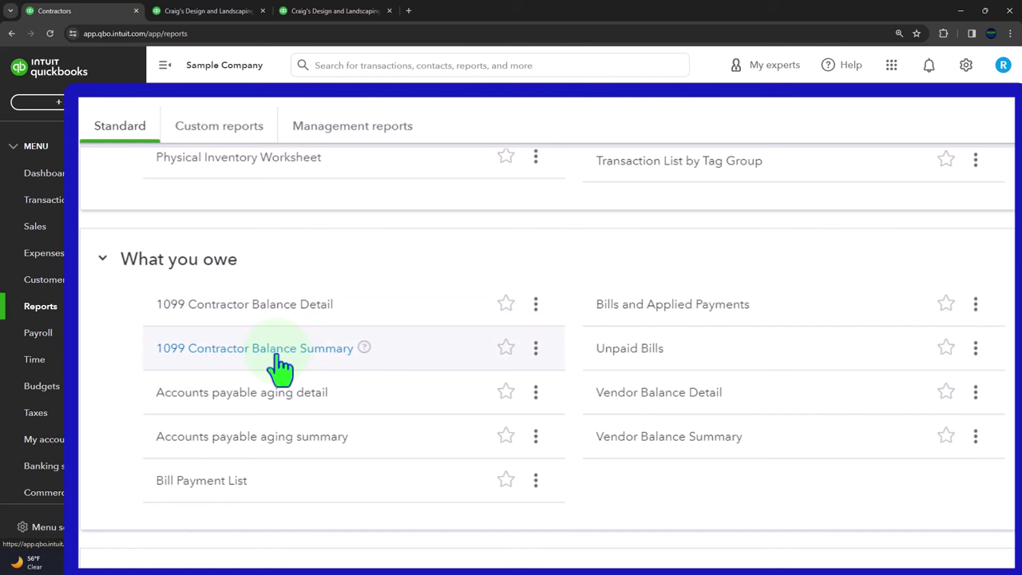
# Step: Open the 1099 Contractor Balance Detail, Balance Summary and Transaction Detail reports in new tabs, showing the Detail one
pyautogui.rightClick(271, 310)
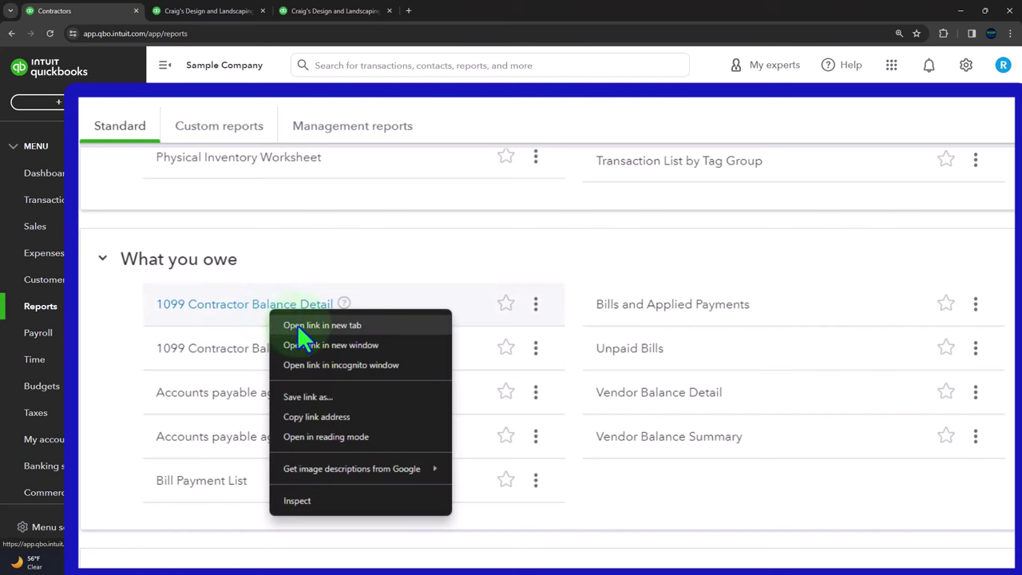
pyautogui.click(297, 324)
pyautogui.rightClick(288, 350)
pyautogui.click(302, 365)
pyautogui.scroll(-5, 306, 372)
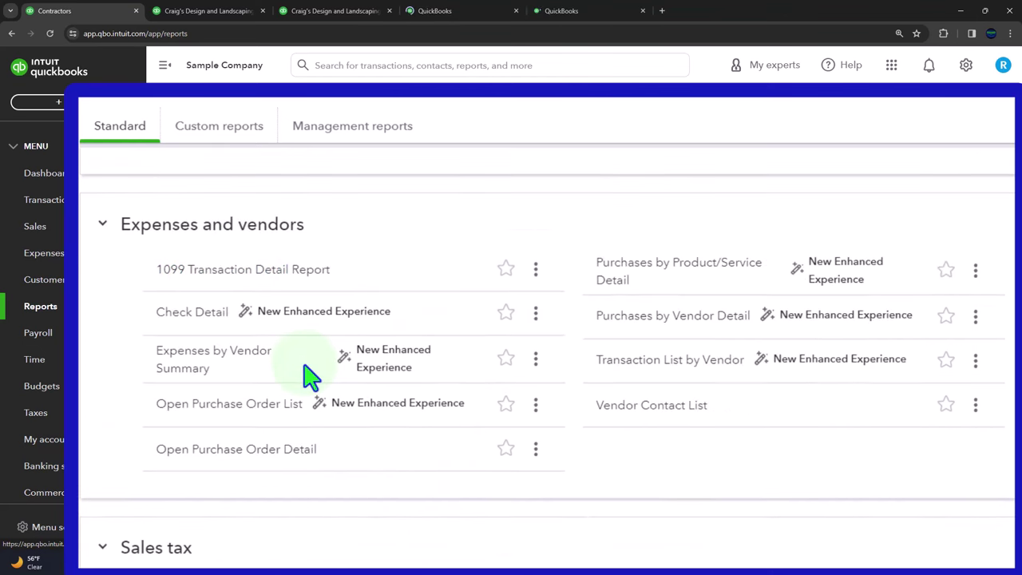
pyautogui.rightClick(238, 274)
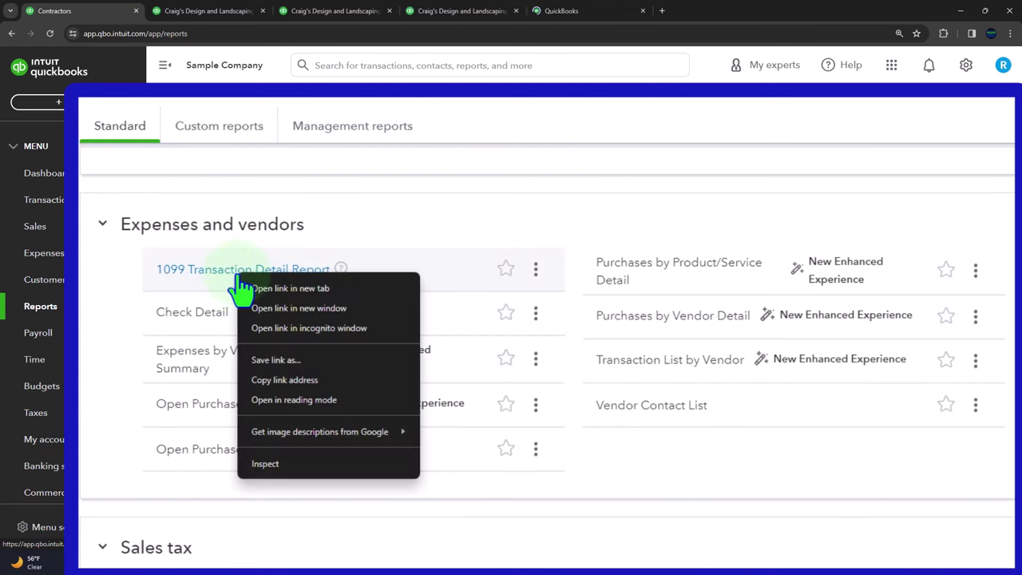
pyautogui.click(282, 288)
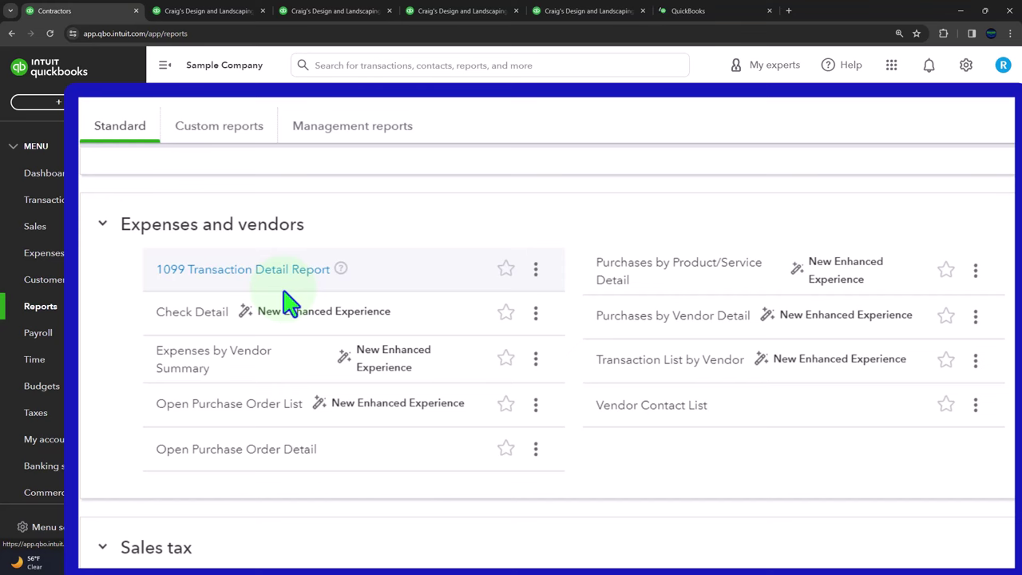
pyautogui.click(455, 16)
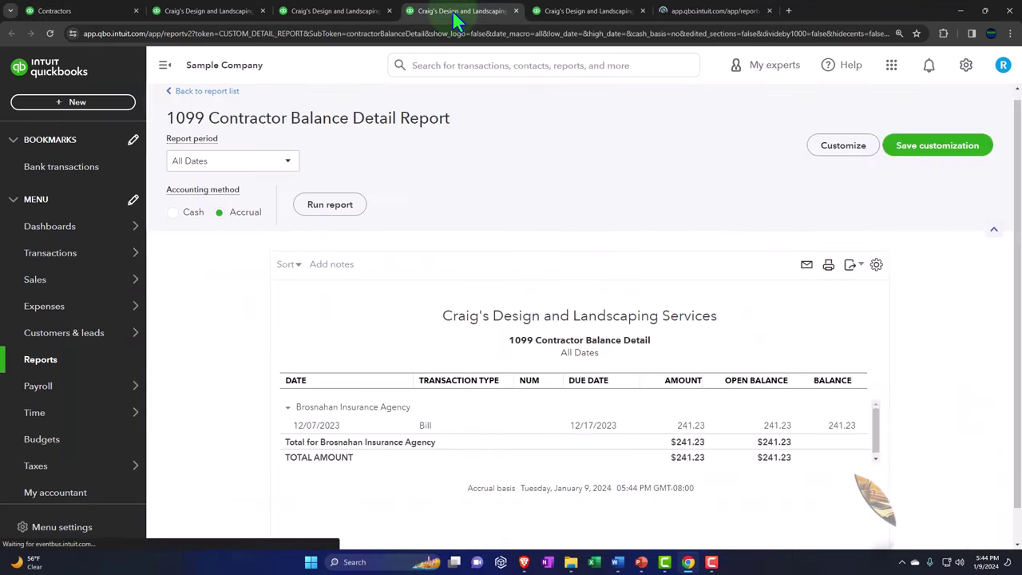
# Step: Run the 1099 Contractor Balance Detail for custom dates 01/01/2023–12/31/2023, then go to the Summary tab
pyautogui.click(164, 72)
pyautogui.click(143, 166)
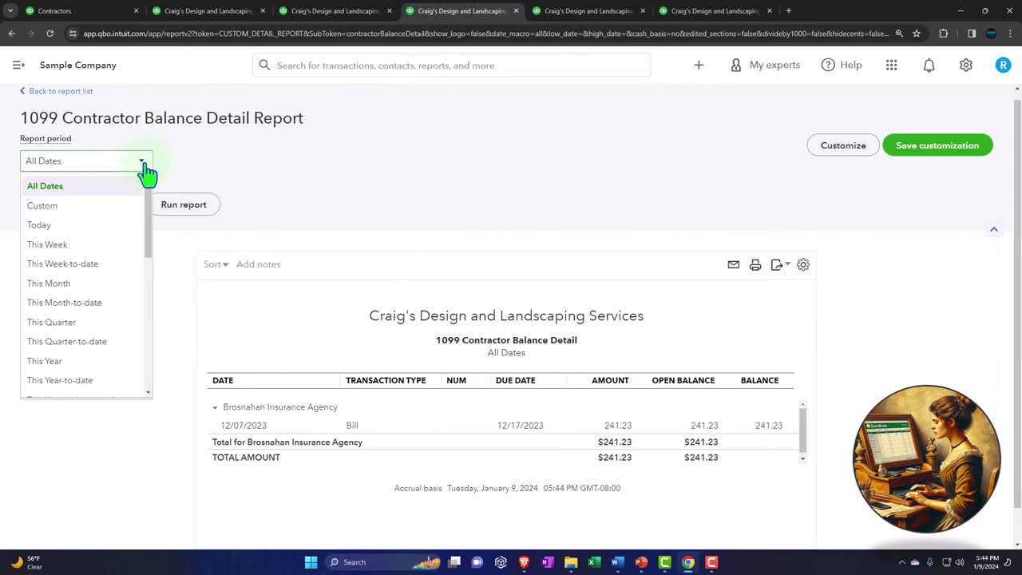
pyautogui.click(120, 209)
pyautogui.click(353, 198)
pyautogui.write('0')
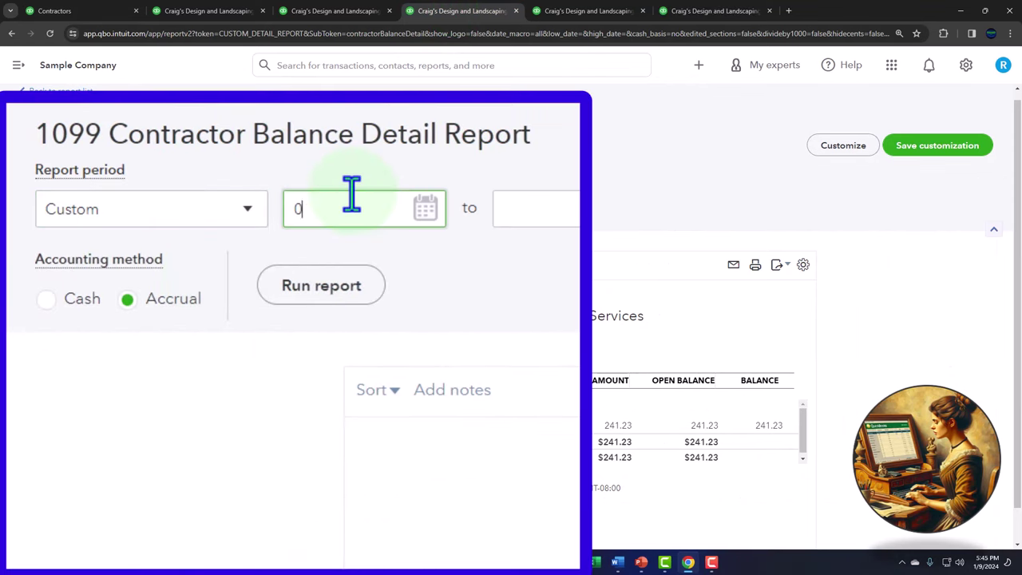
pyautogui.write('1/01/2023')
pyautogui.press('Tab')
pyautogui.write('12')
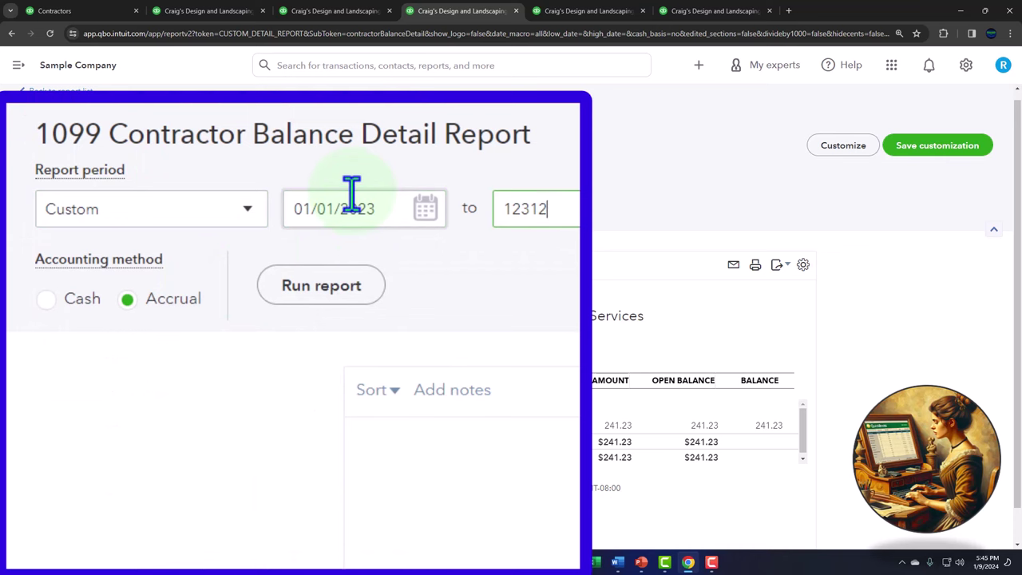
pyautogui.write('/31/2023')
pyautogui.click(323, 285)
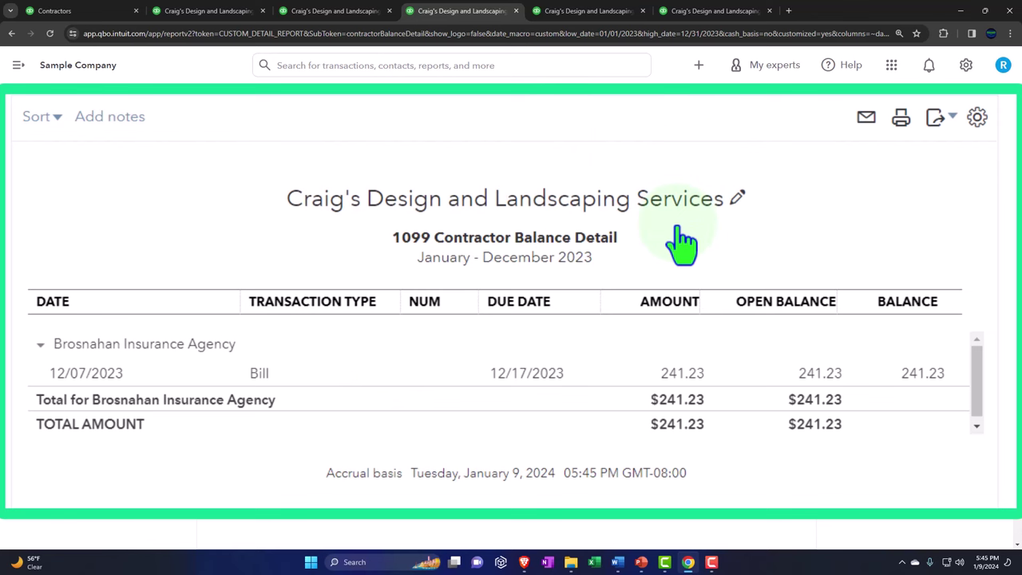
pyautogui.click(571, 13)
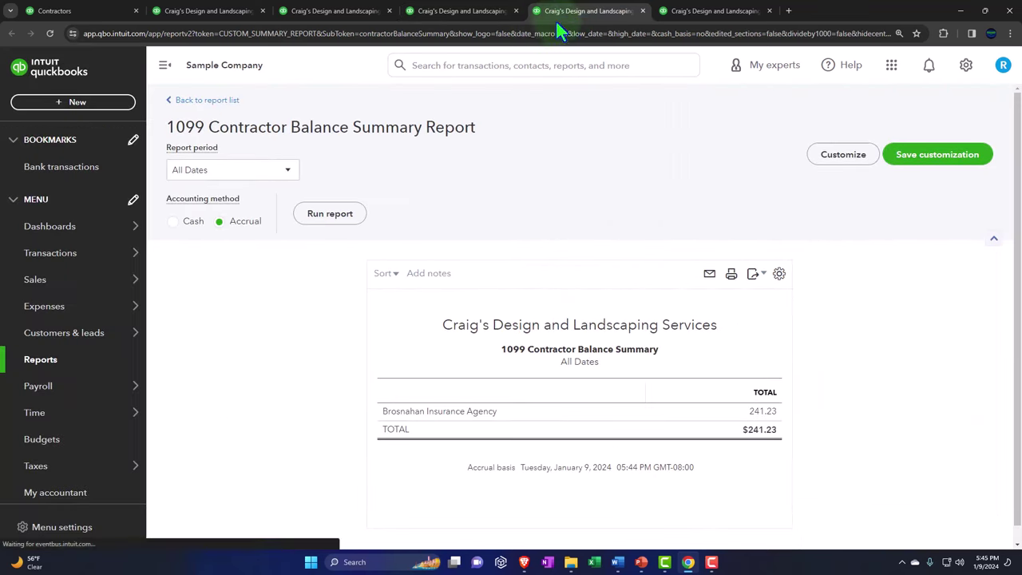
# Step: Run the 1099 Contractor Balance Summary for custom dates 01/01/2023–12/31/2023, then move to the Transaction Detail tab
pyautogui.click(288, 170)
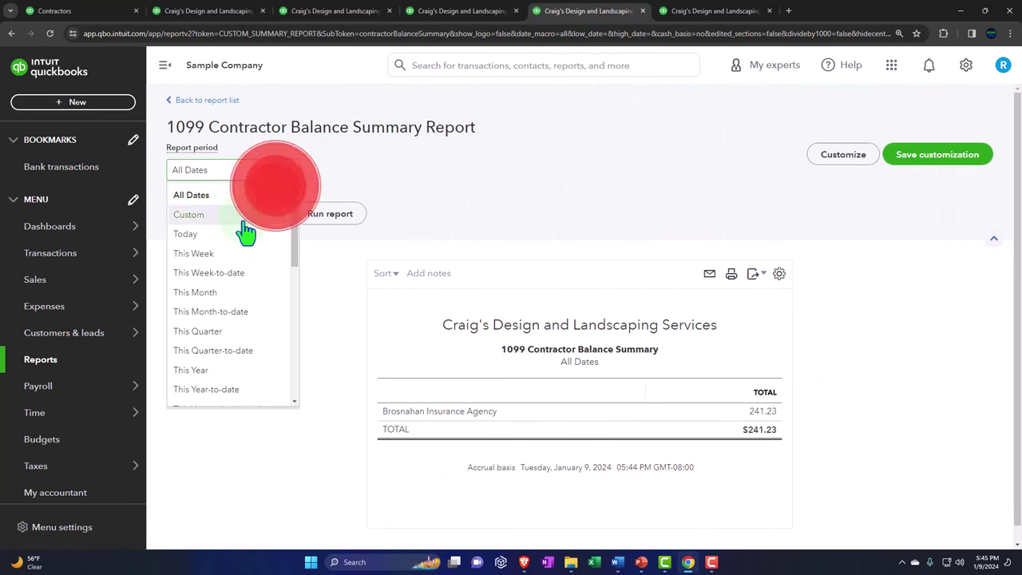
pyautogui.click(242, 217)
pyautogui.click(160, 66)
pyautogui.click(297, 165)
pyautogui.click(219, 166)
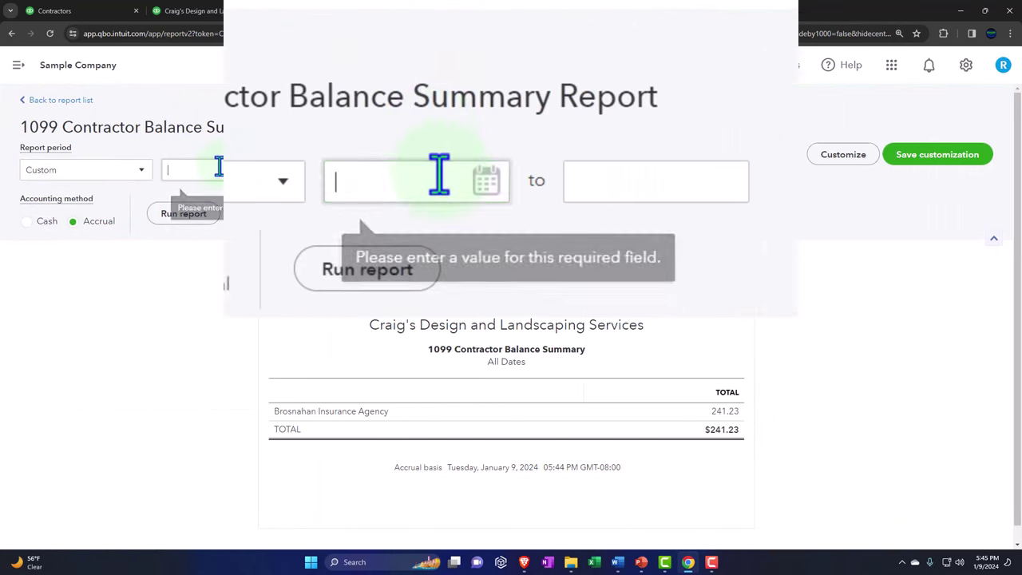
pyautogui.write('01012023')
pyautogui.press('Tab')
pyautogui.write('12312023')
pyautogui.press('Tab')
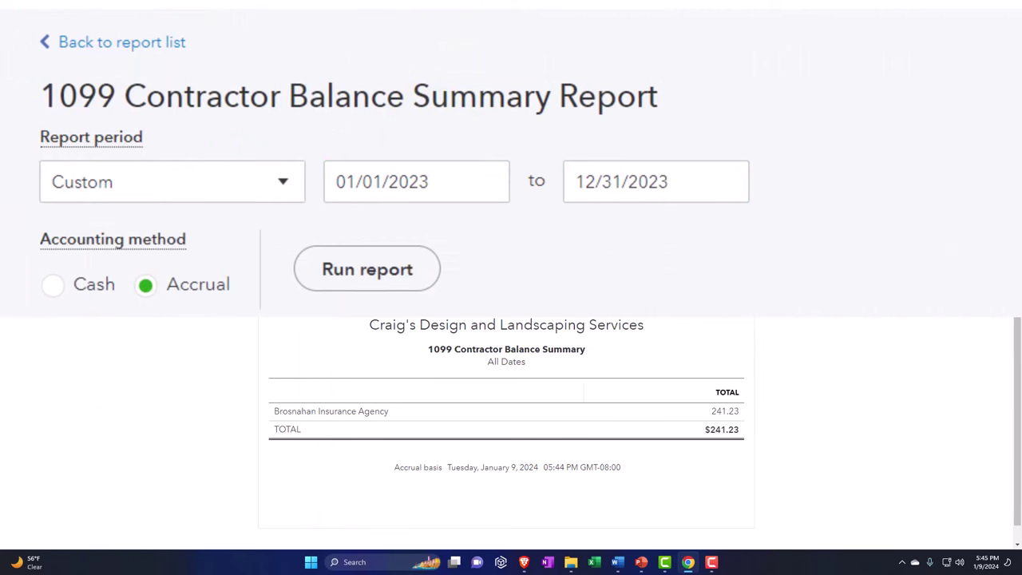
pyautogui.click(340, 276)
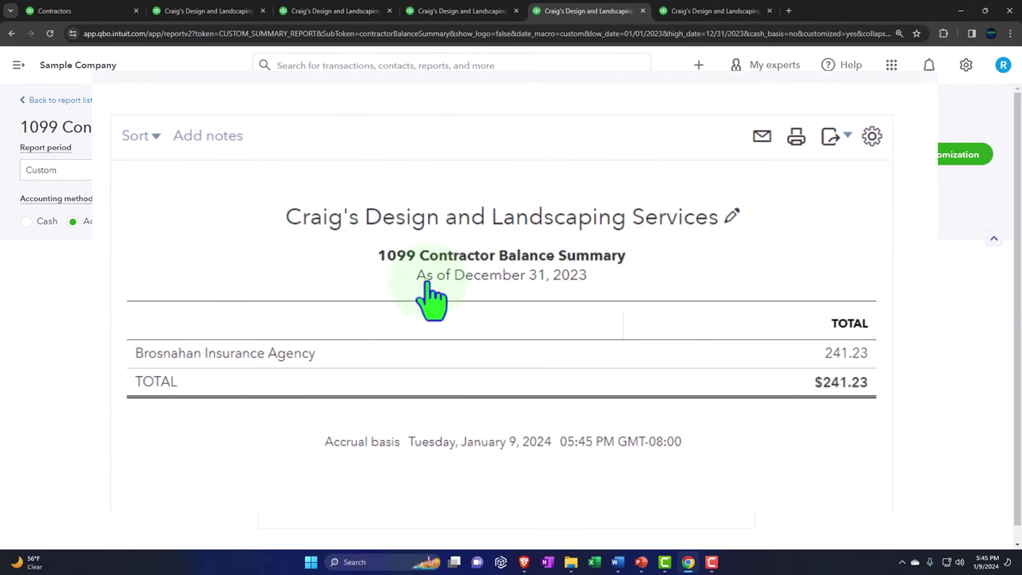
pyautogui.click(689, 12)
pyautogui.click(239, 171)
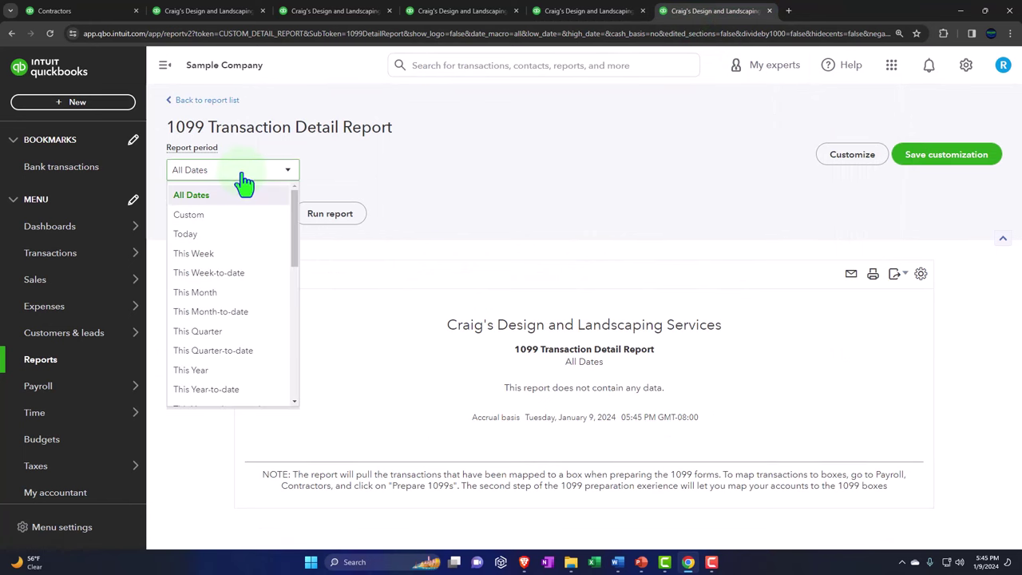
# Step: Run the 1099 Transaction Detail Report for a custom 01/01/2023–12/31/2023 period, which shows no data
pyautogui.click(217, 217)
pyautogui.click(165, 65)
pyautogui.click(222, 169)
pyautogui.write('01/01/2023')
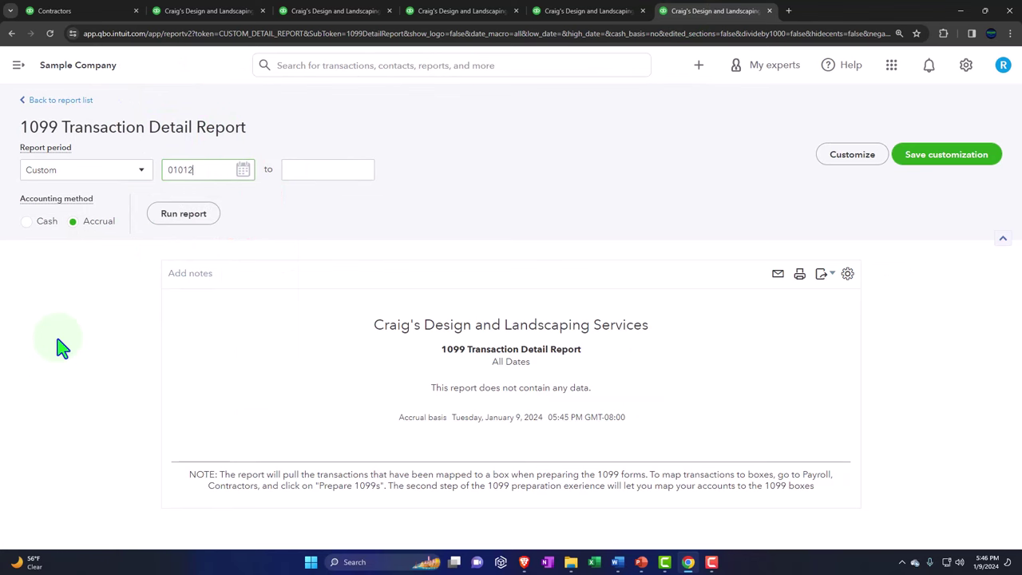
pyautogui.press('Tab')
pyautogui.write('12/31/2023')
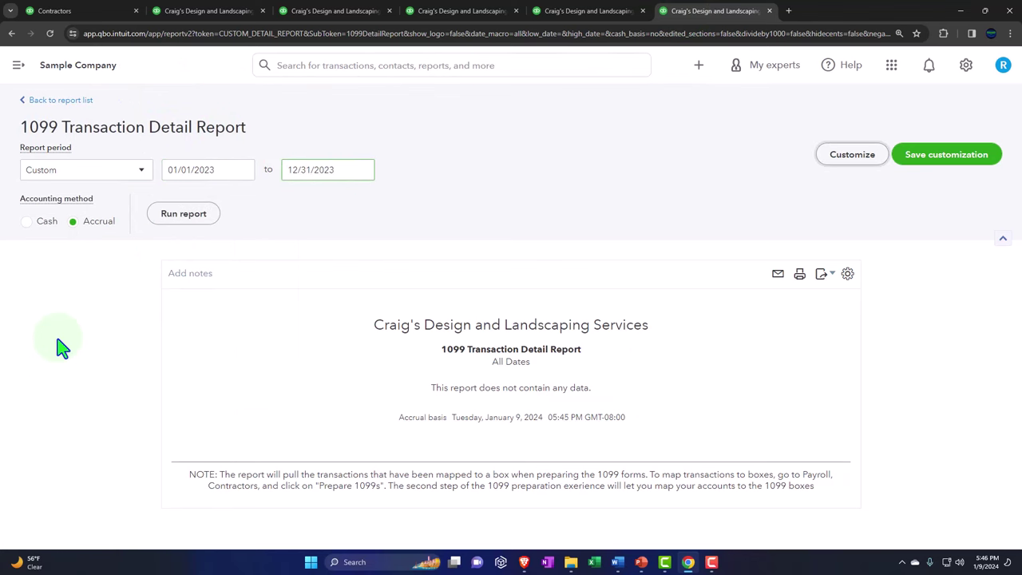
pyautogui.click(199, 225)
pyautogui.click(201, 221)
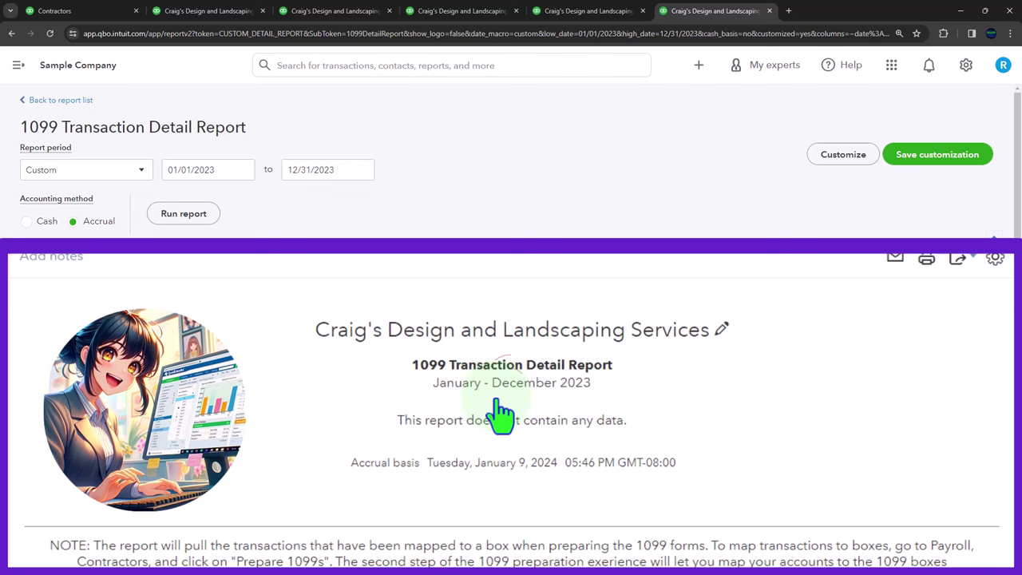
pyautogui.click(497, 401)
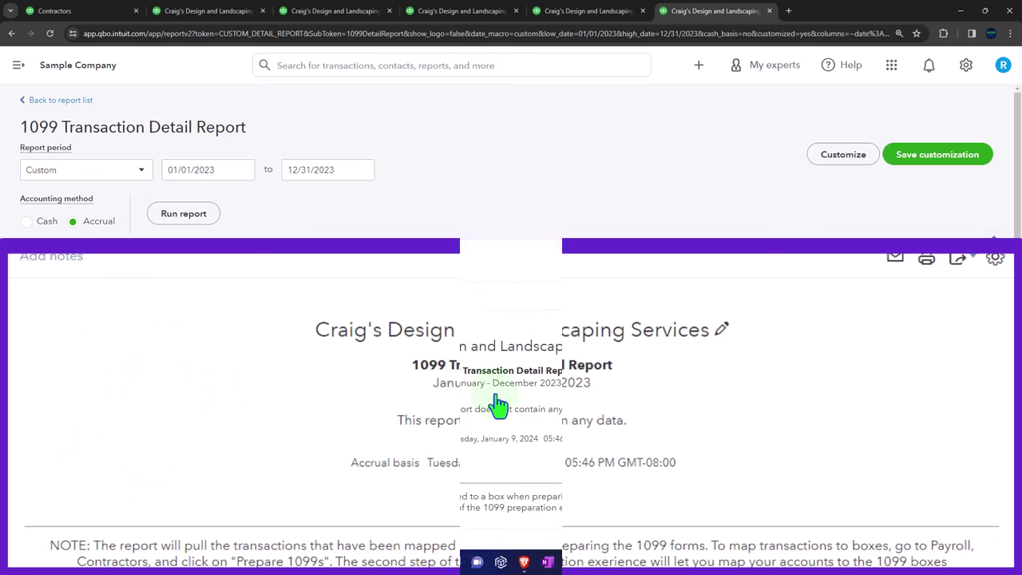
# Step: Switch to the browser's second tab to bring up the Balance Sheet
pyautogui.click(201, 16)
# Step: Scroll to the 2023 Profit and Loss expenses to check Insurance 241.23, then return to the 1099 Contractor Balance Detail
pyautogui.click(307, 14)
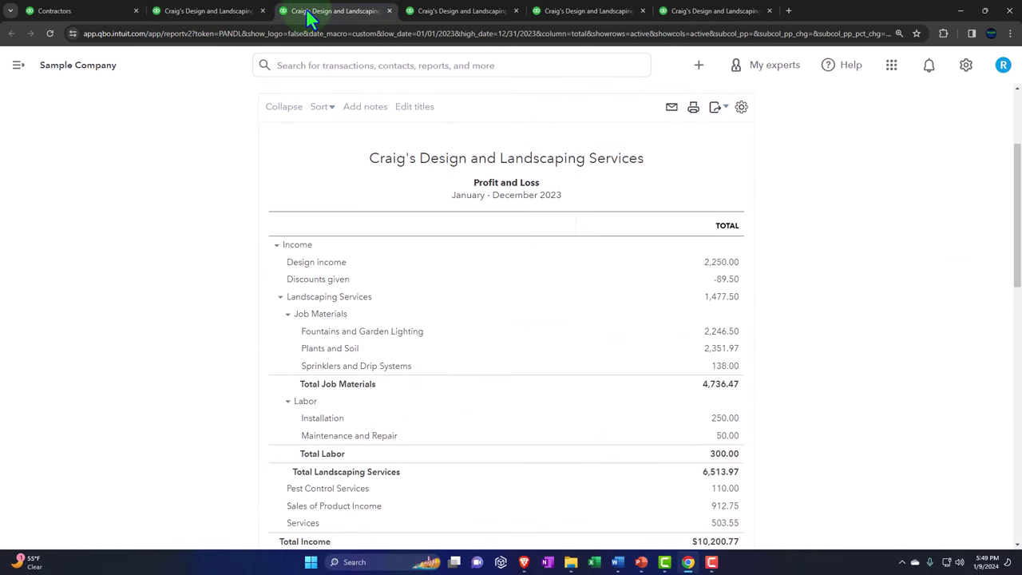
pyautogui.scroll(-5, 384, 367)
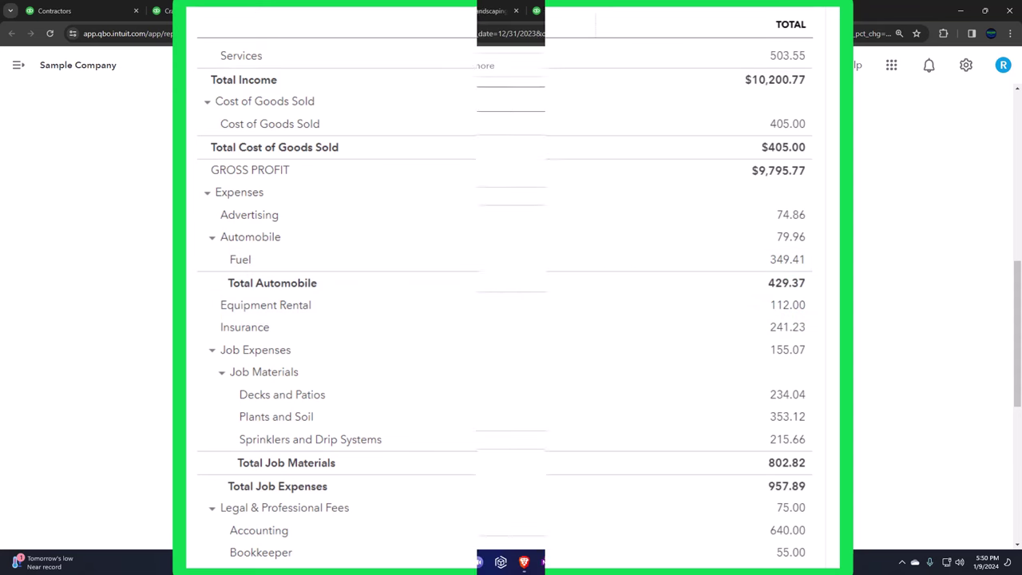
pyautogui.click(478, 11)
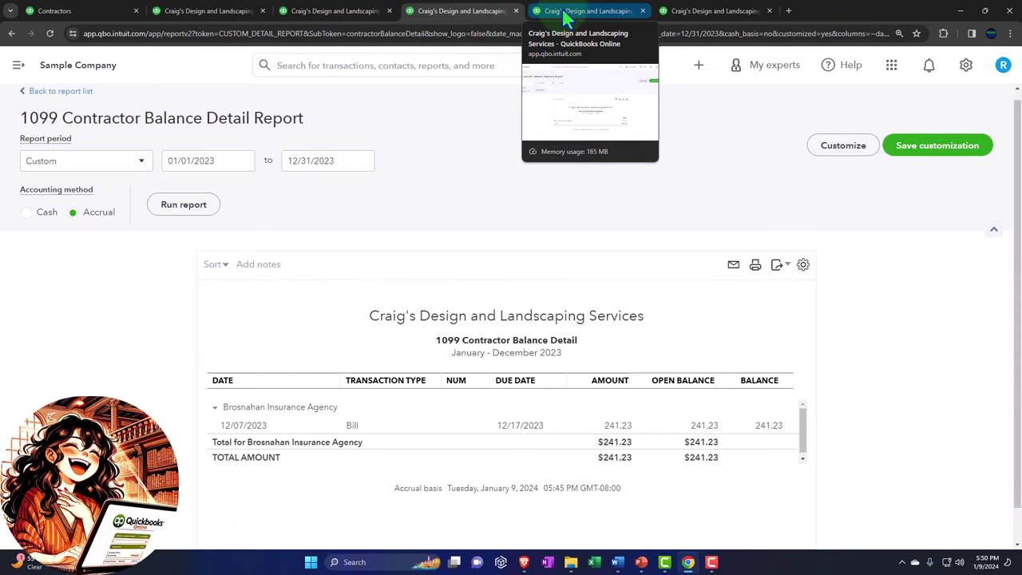
# Step: Look over the 1099 Contractor Balance Summary tab, then return to the Reports list filtered by 1099
pyautogui.click(564, 18)
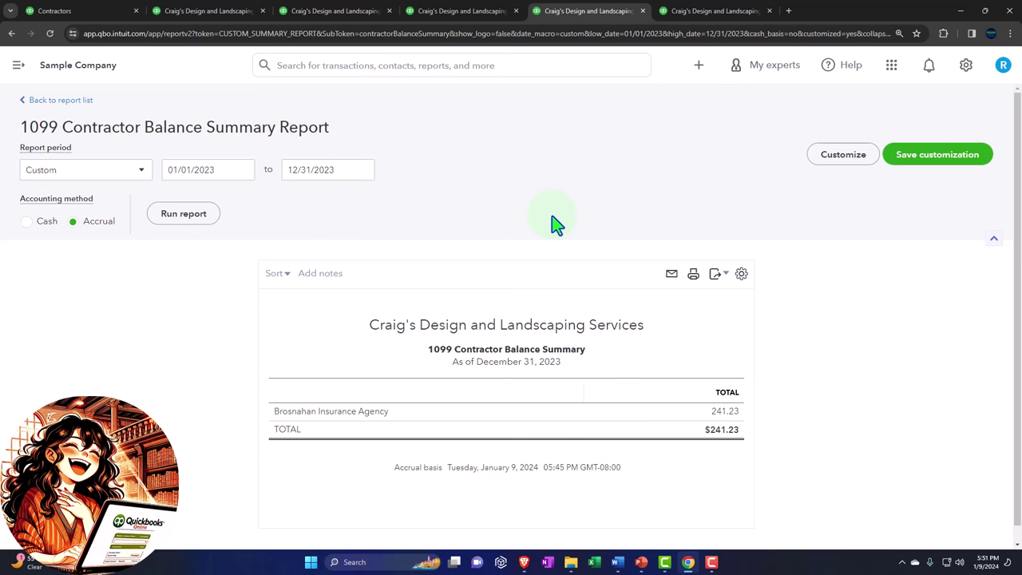
pyautogui.click(102, 17)
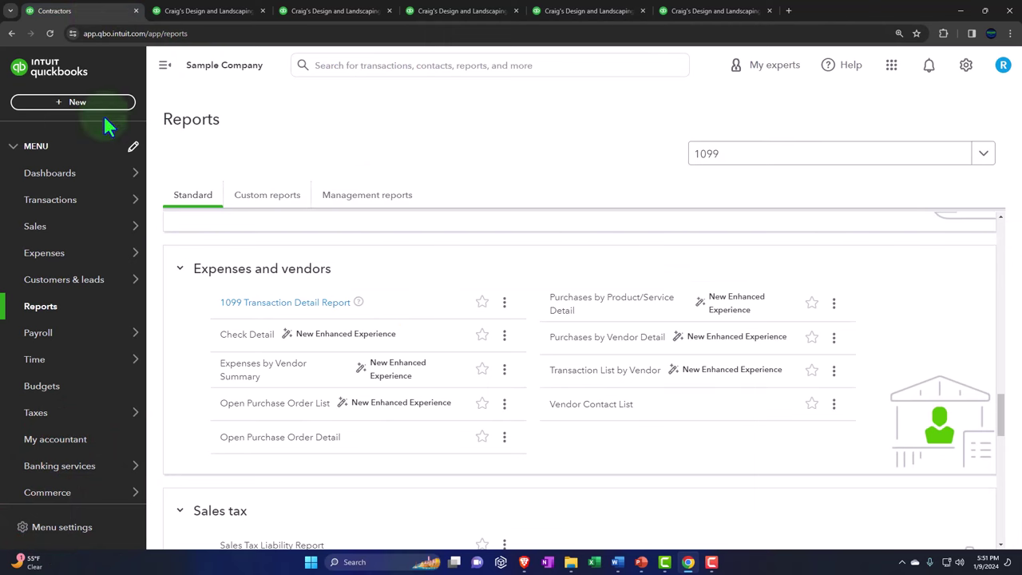
# Step: Review the Expenses Vendors list with 1099 tracking and open balances, then start a new vendor
pyautogui.click(64, 256)
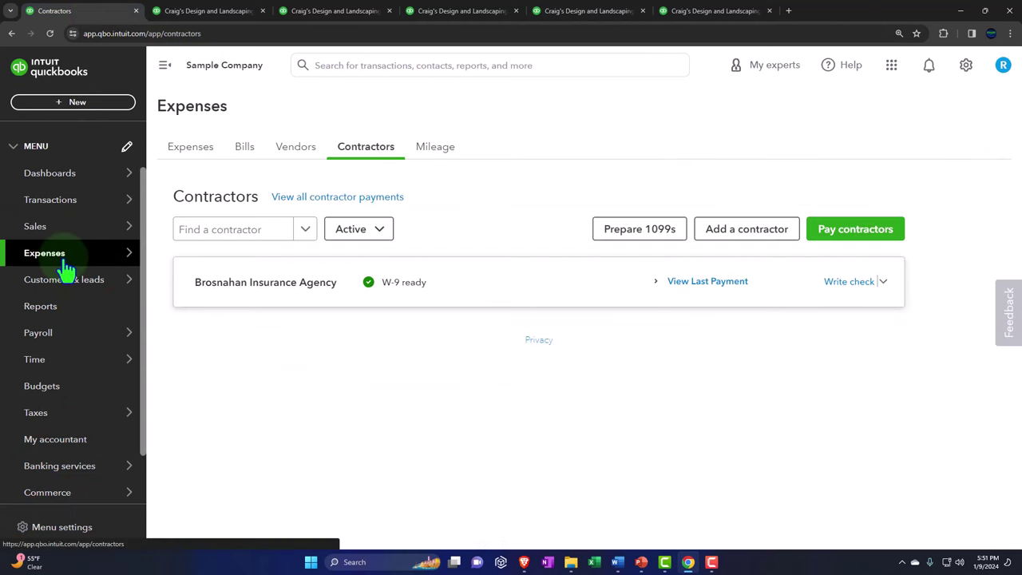
pyautogui.click(284, 158)
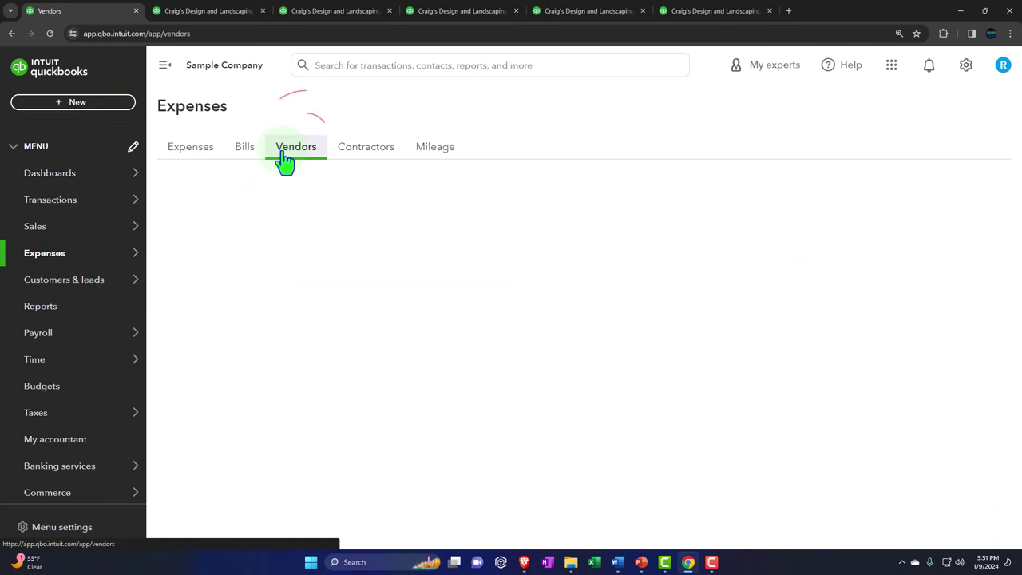
pyautogui.scroll(-2, 341, 320)
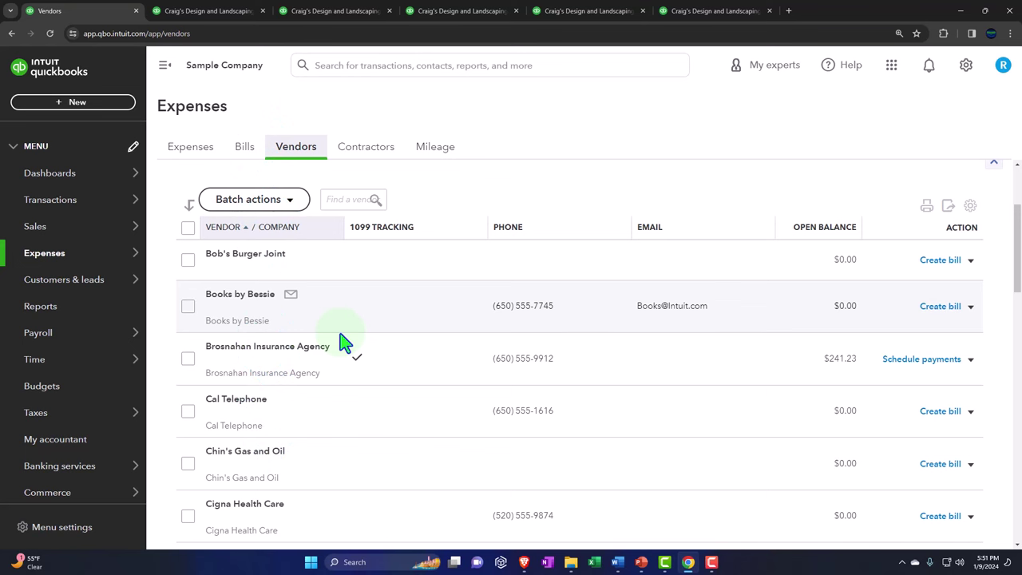
pyautogui.click(340, 333)
pyautogui.scroll(2, 343, 339)
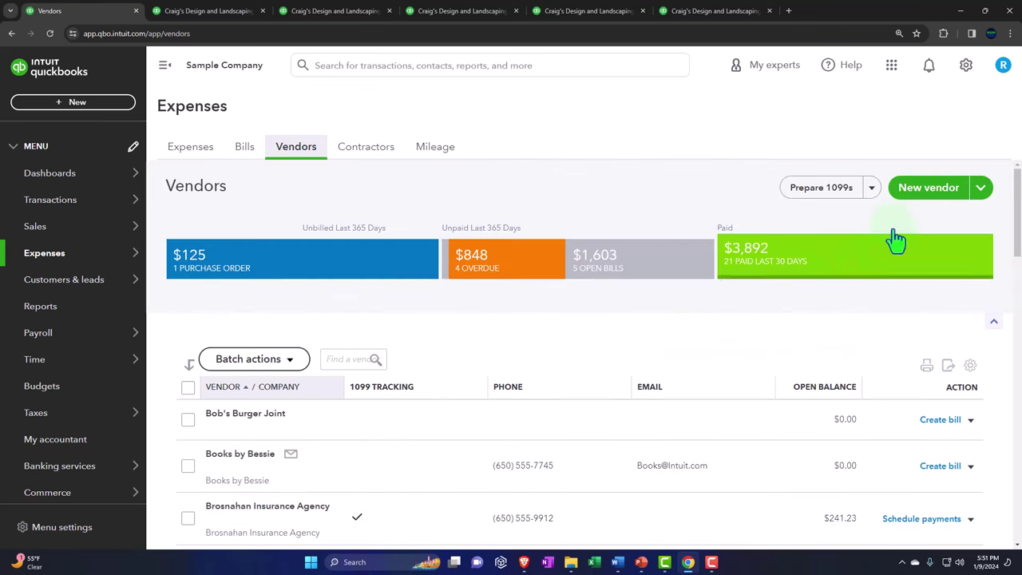
pyautogui.click(922, 198)
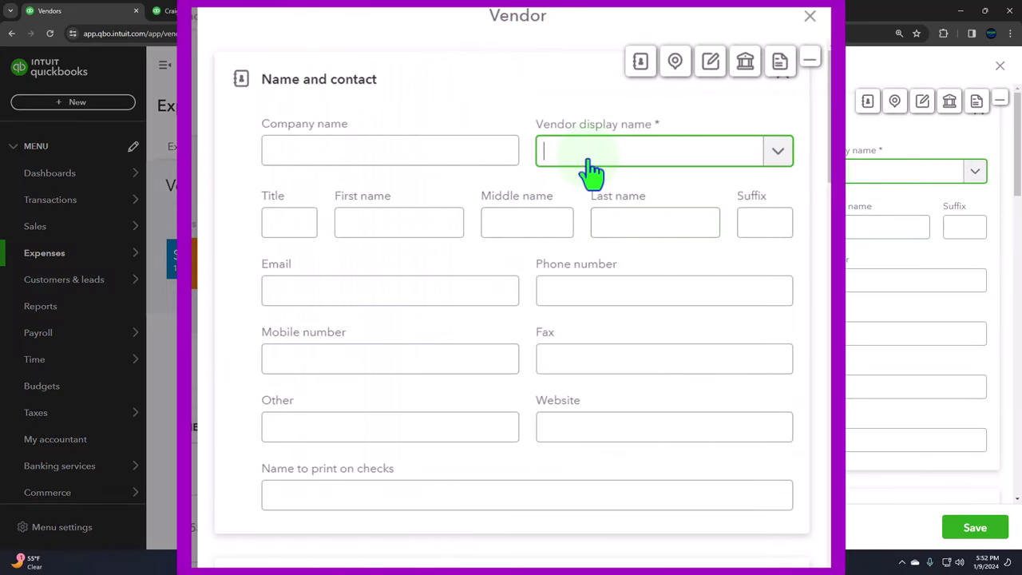
# Step: Complete the vendor display name as Vendor 1 and move past the name fields
pyautogui.write('Vendor 1')
pyautogui.press('Tab')
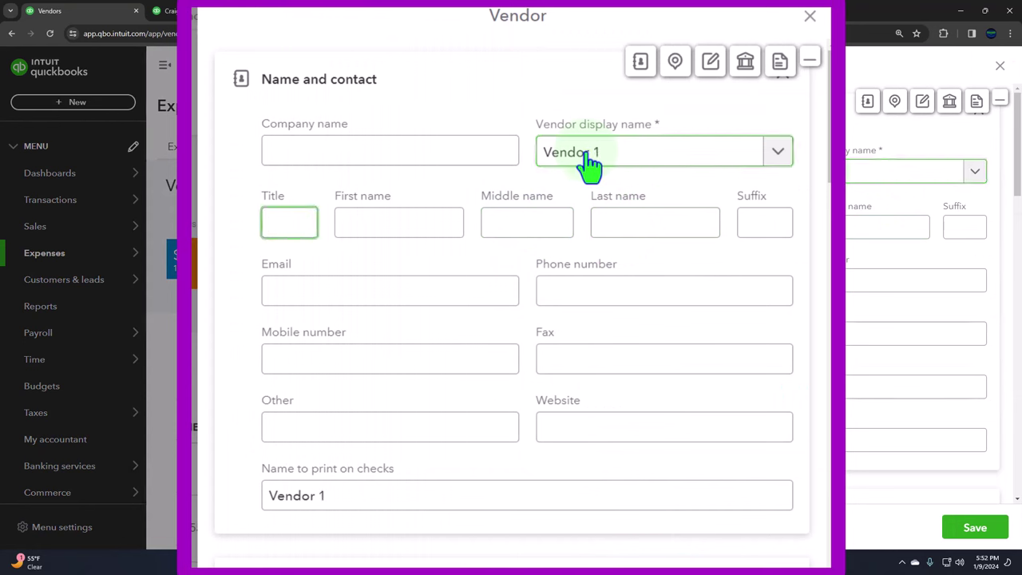
pyautogui.press('Tab')
pyautogui.press('Tab')
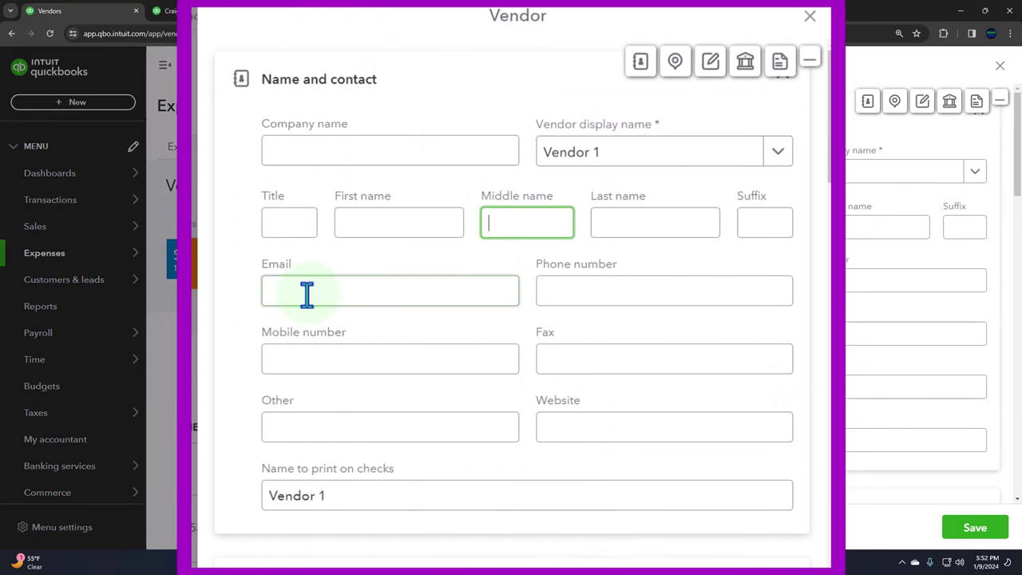
# Step: Enter the vendor's e-mail address and phone number
pyautogui.click(307, 293)
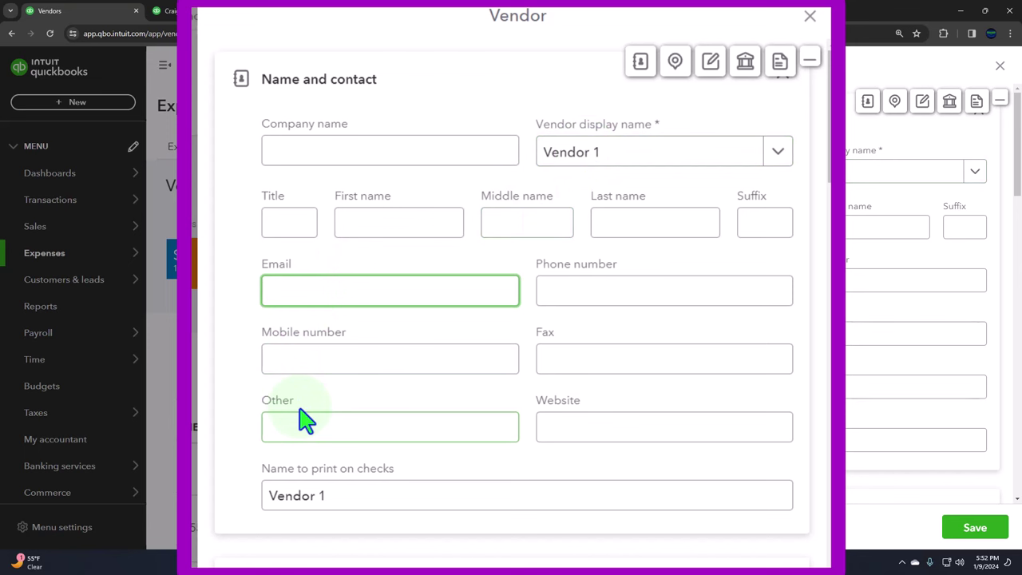
pyautogui.write('test@gmail.c')
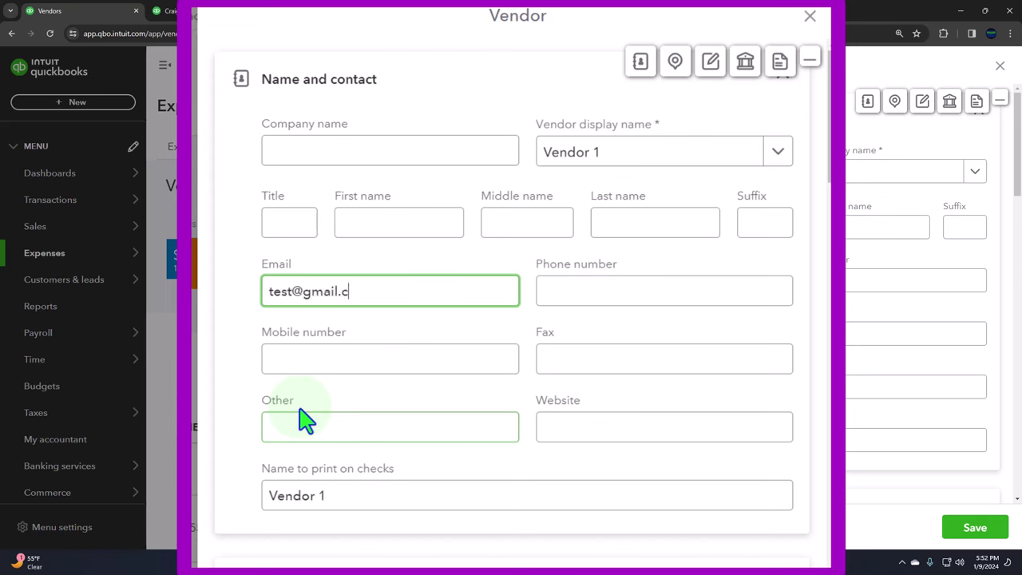
pyautogui.write('om')
pyautogui.press('Tab')
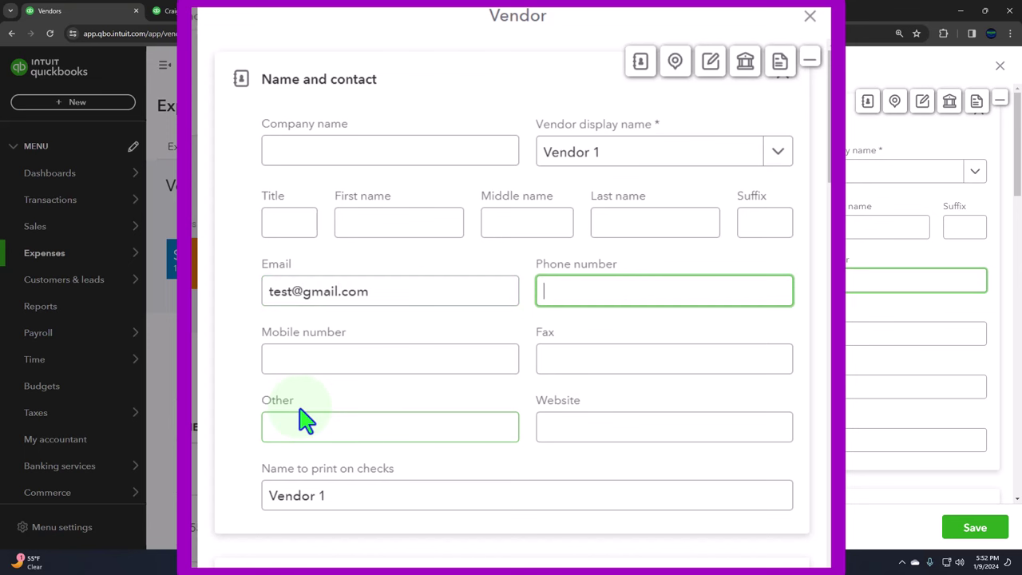
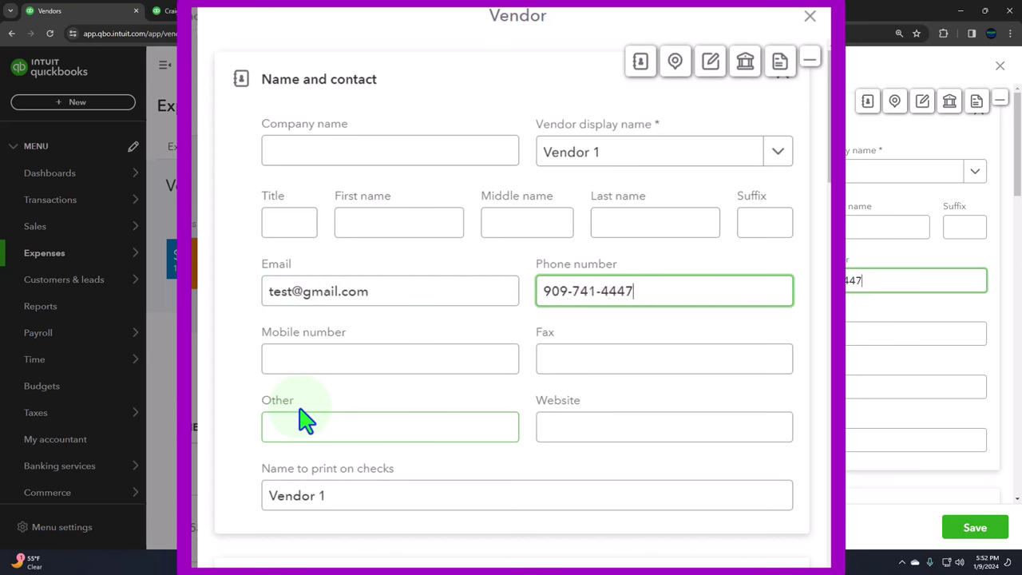
pyautogui.press('Tab')
pyautogui.press('Tab')
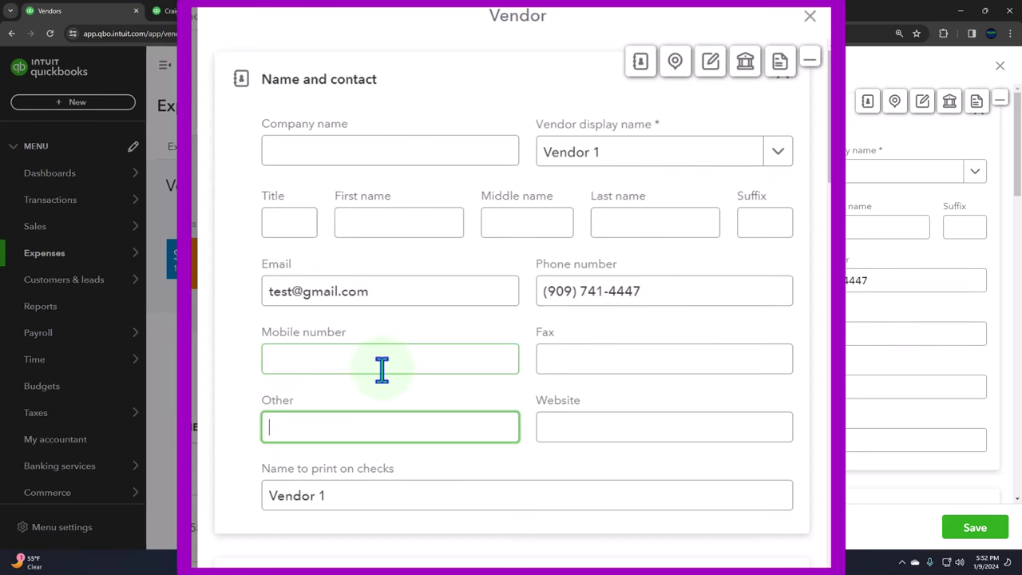
# Step: Enter the vendor's first and second street address lines
pyautogui.scroll(-1, 382, 369)
pyautogui.scroll(-5, 381, 369)
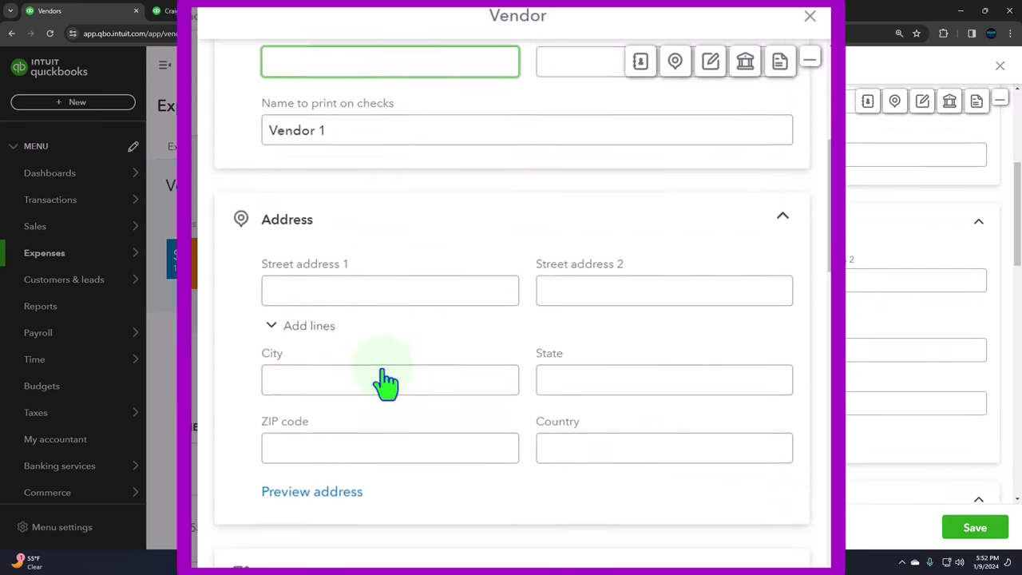
pyautogui.click(325, 249)
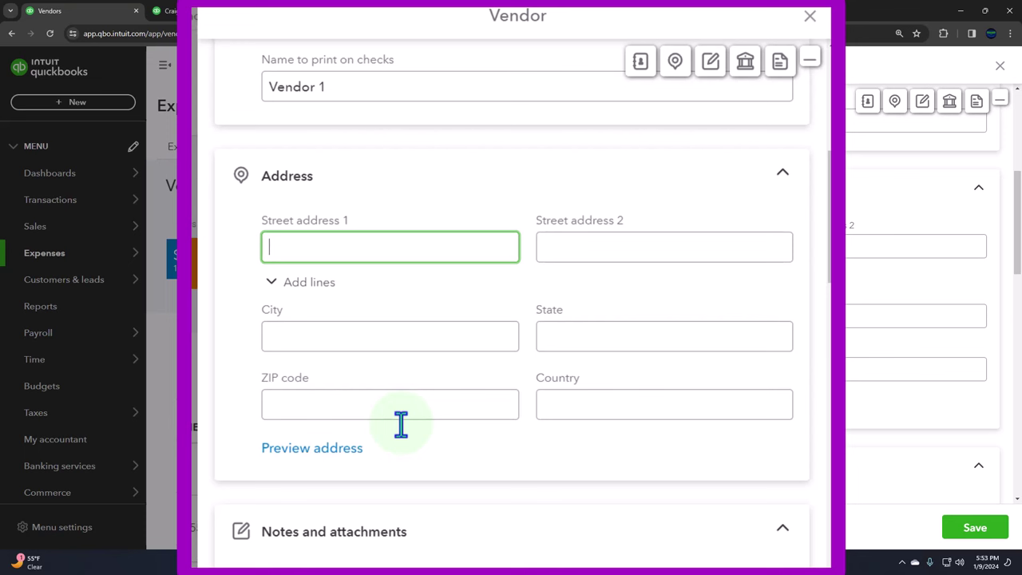
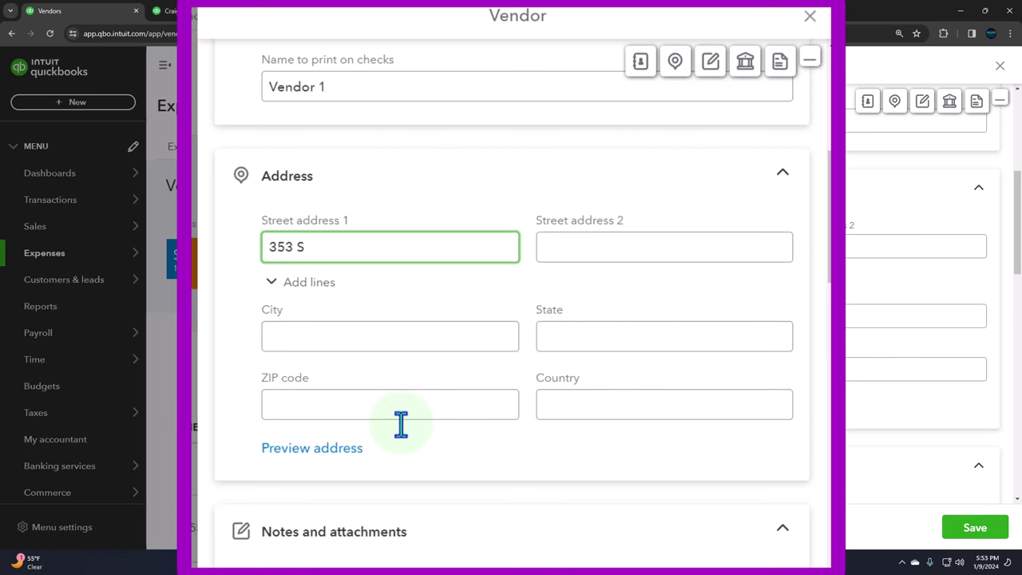
pyautogui.press('Tab')
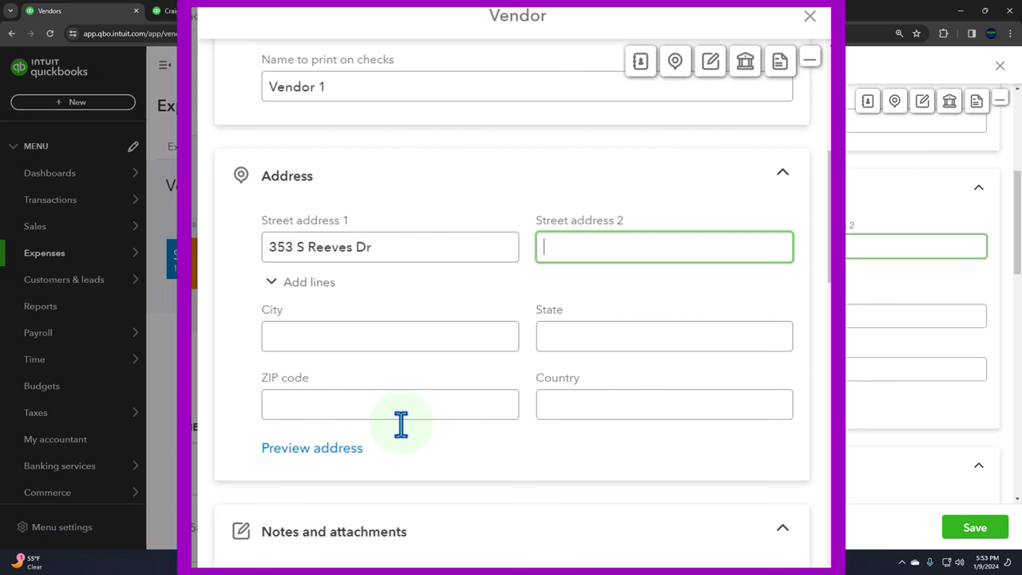
pyautogui.press('Tab')
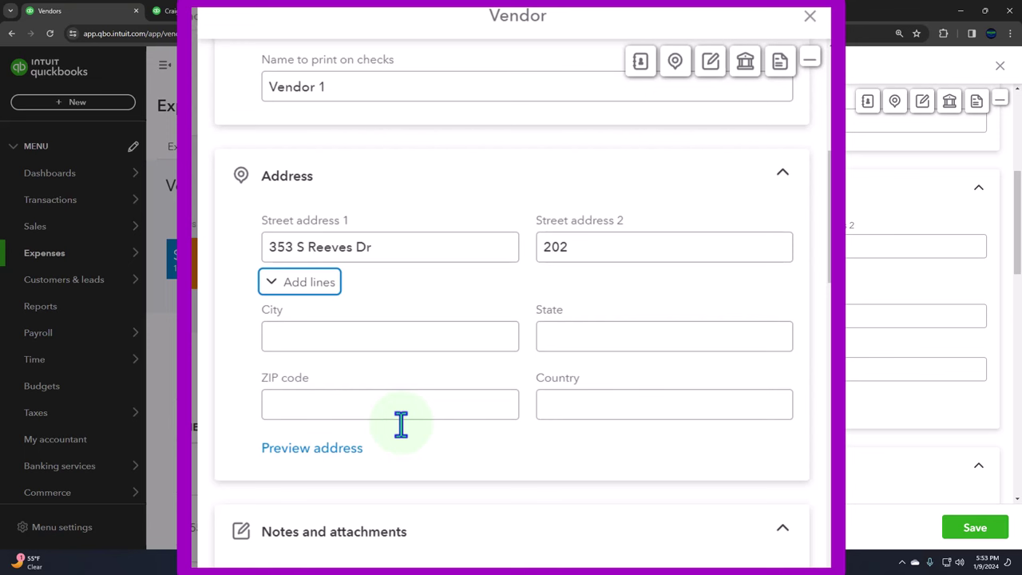
# Step: Fill in the vendor's city, state and ZIP code
pyautogui.click(322, 336)
pyautogui.write('Be')
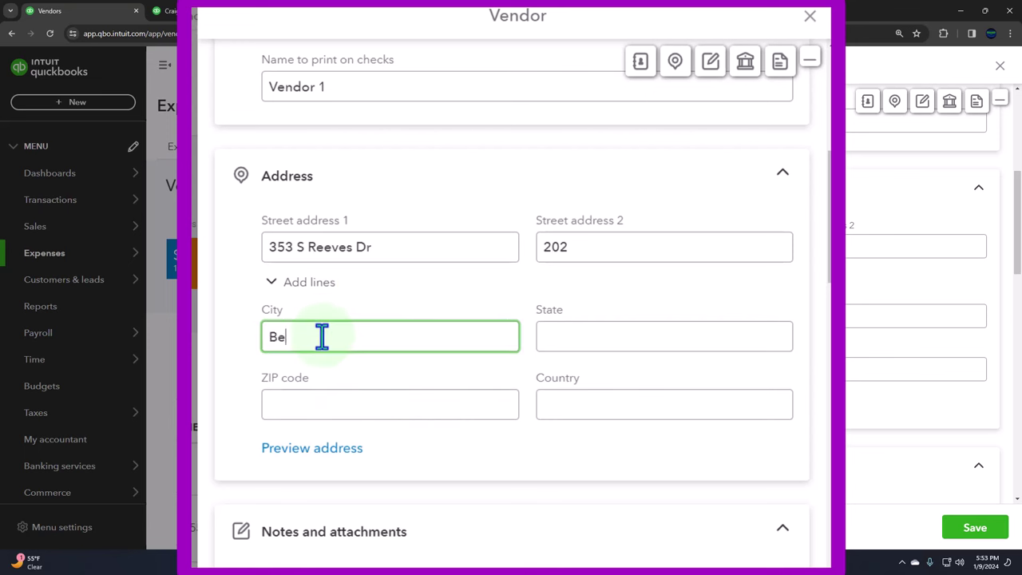
pyautogui.write('verly Hills')
pyautogui.press('Tab')
pyautogui.write('CA')
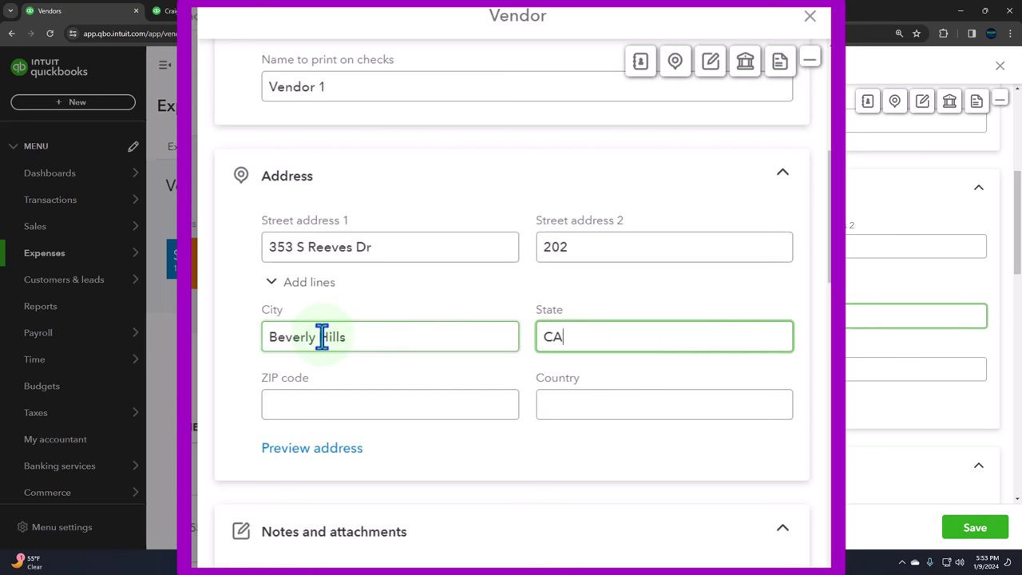
pyautogui.press('Tab')
pyautogui.write('90')
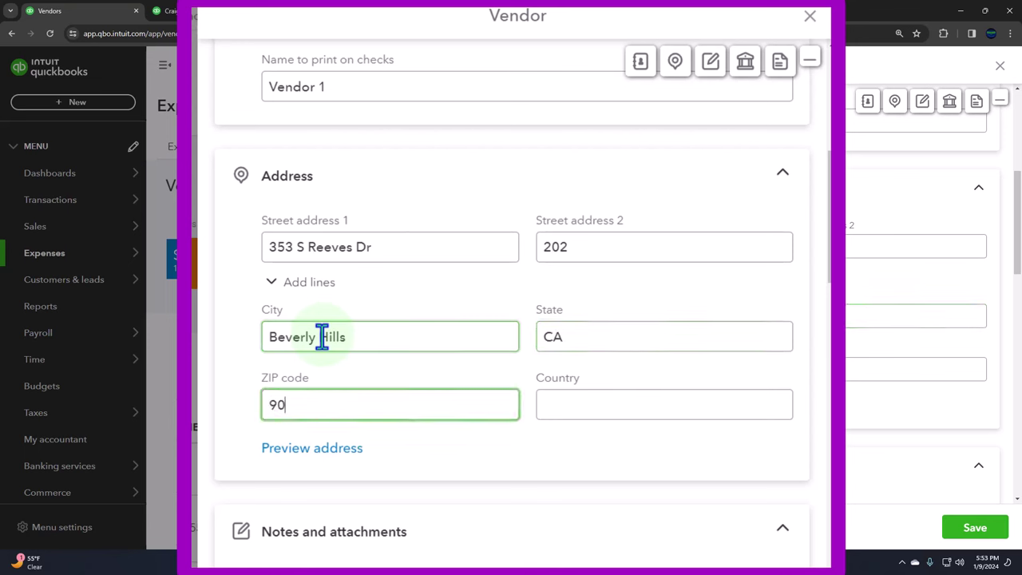
pyautogui.write('210')
pyautogui.press('Tab')
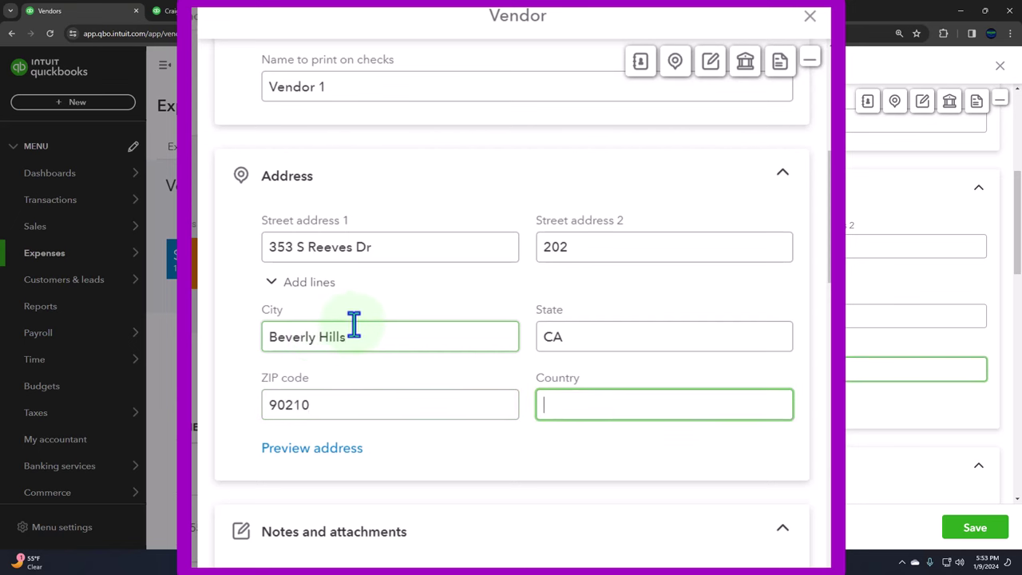
pyautogui.scroll(-3, 354, 325)
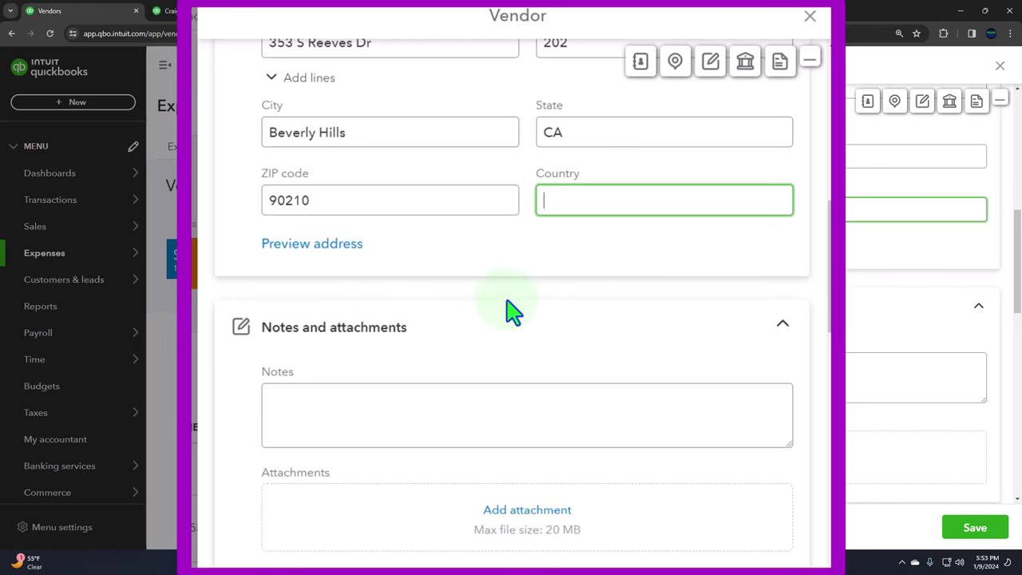
# Step: Expand Notes and attachments and put focus in the vendor Notes box
pyautogui.scroll(-2, 529, 300)
pyautogui.scroll(-1, 536, 302)
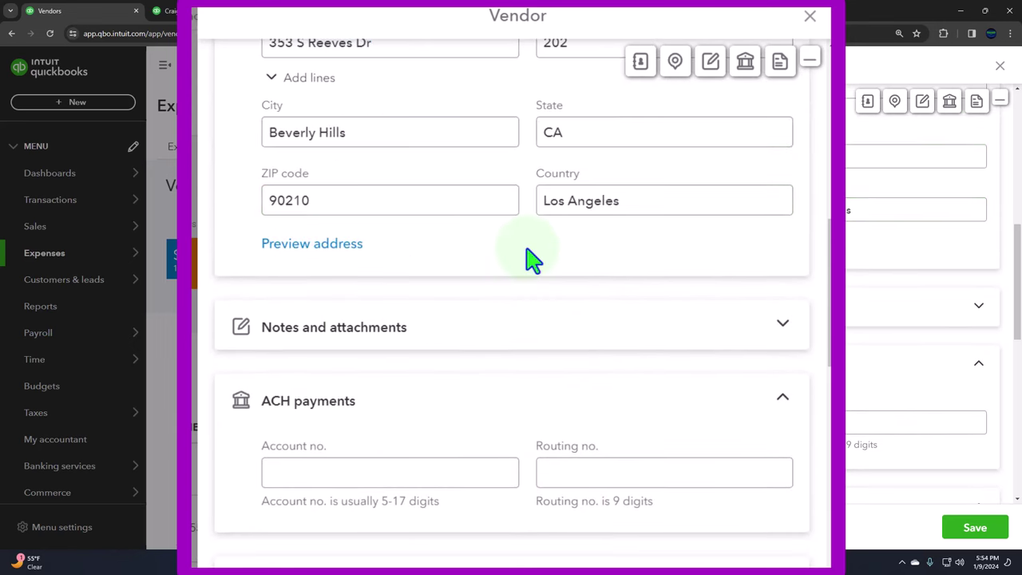
pyautogui.click(657, 335)
pyautogui.scroll(-1, 657, 338)
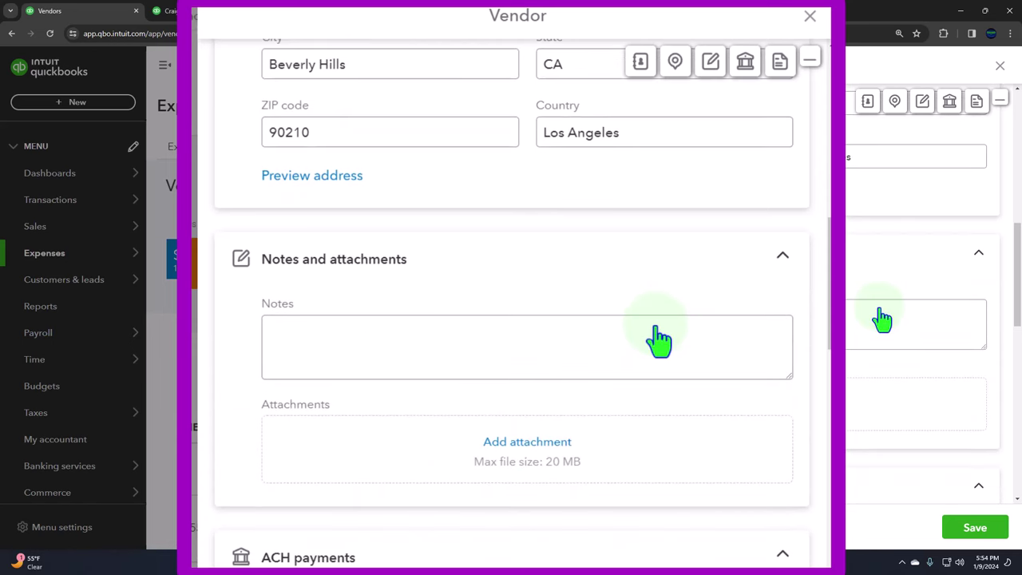
pyautogui.click(652, 325)
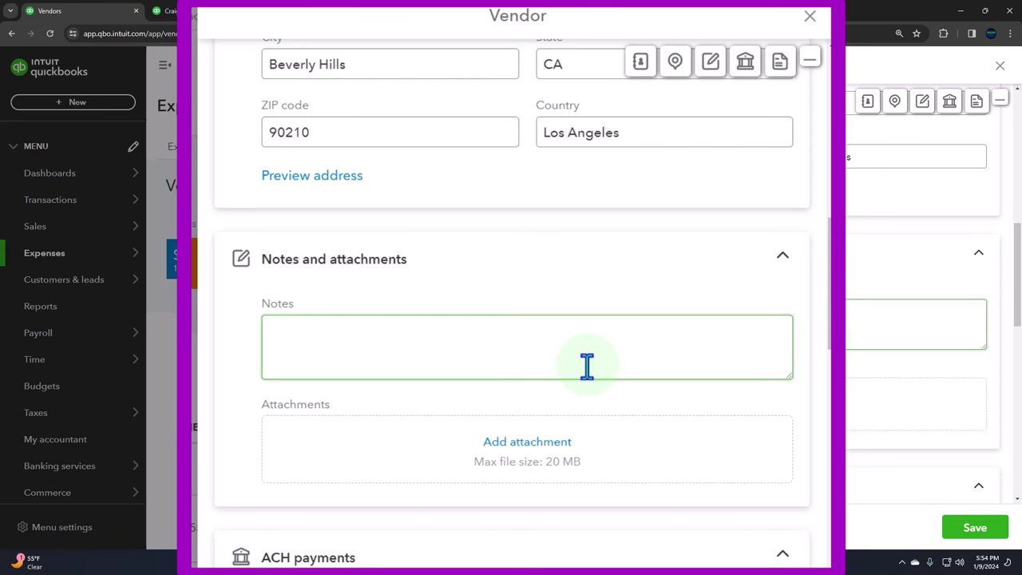
# Step: Revisit the street address and City entries, then scroll down to ACH payments
pyautogui.scroll(4, 587, 365)
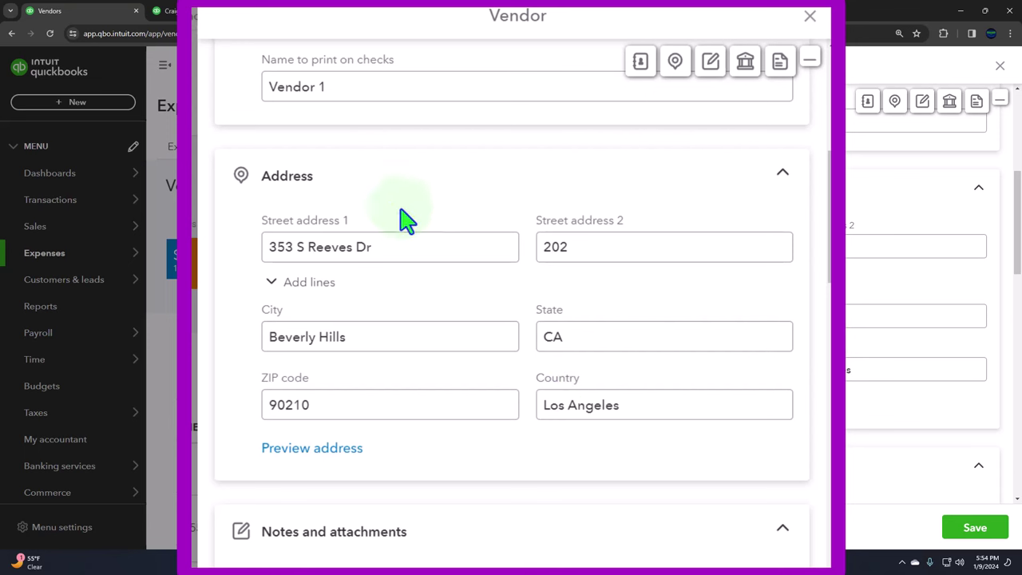
pyautogui.click(426, 257)
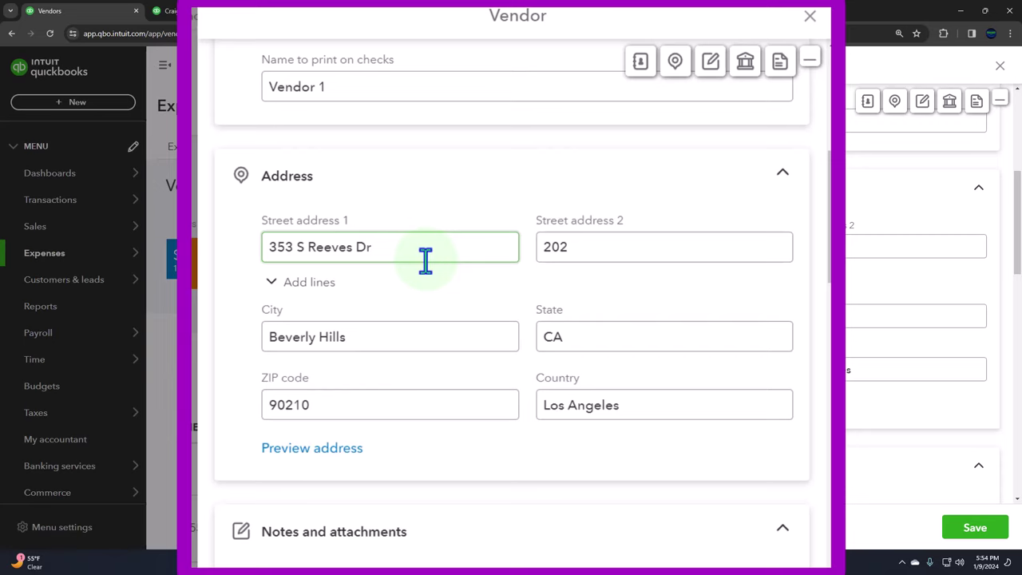
pyautogui.scroll(-1, 426, 258)
pyautogui.click(426, 260)
pyautogui.scroll(-2, 426, 260)
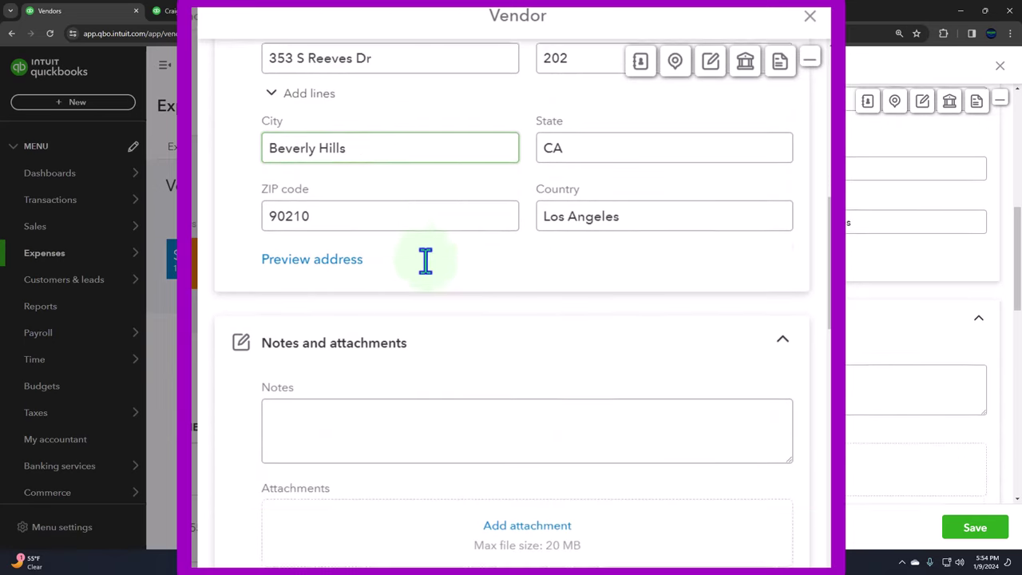
pyautogui.scroll(-4, 425, 259)
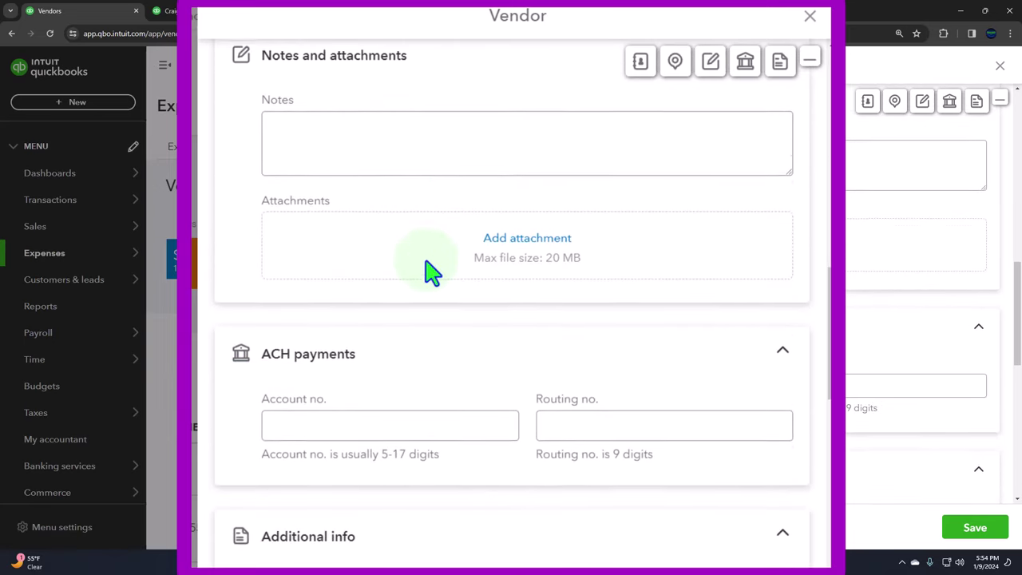
# Step: Enter the vendor's Business ID No. and tick Track payments for 1099
pyautogui.scroll(-4, 429, 272)
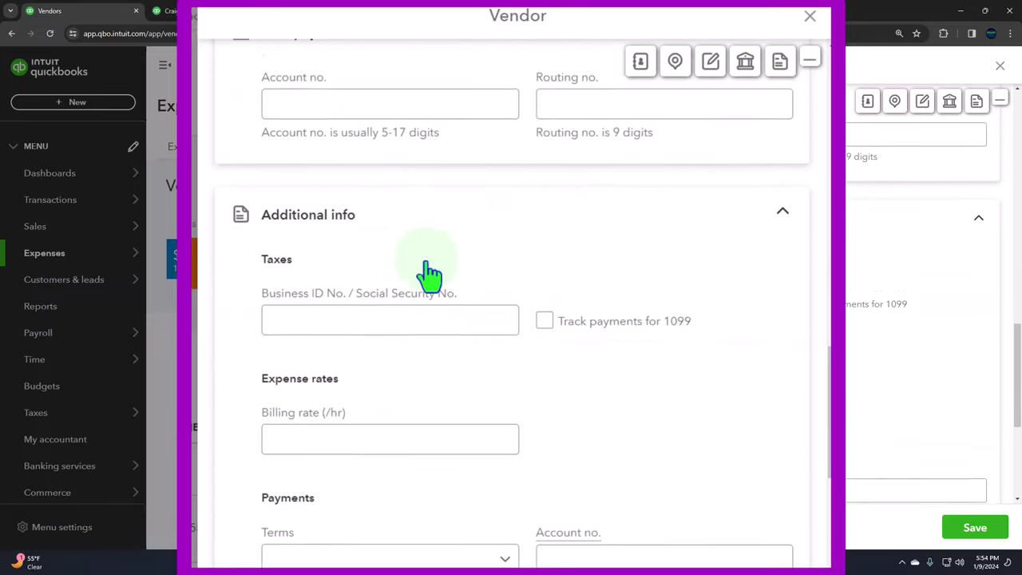
pyautogui.scroll(-1, 429, 273)
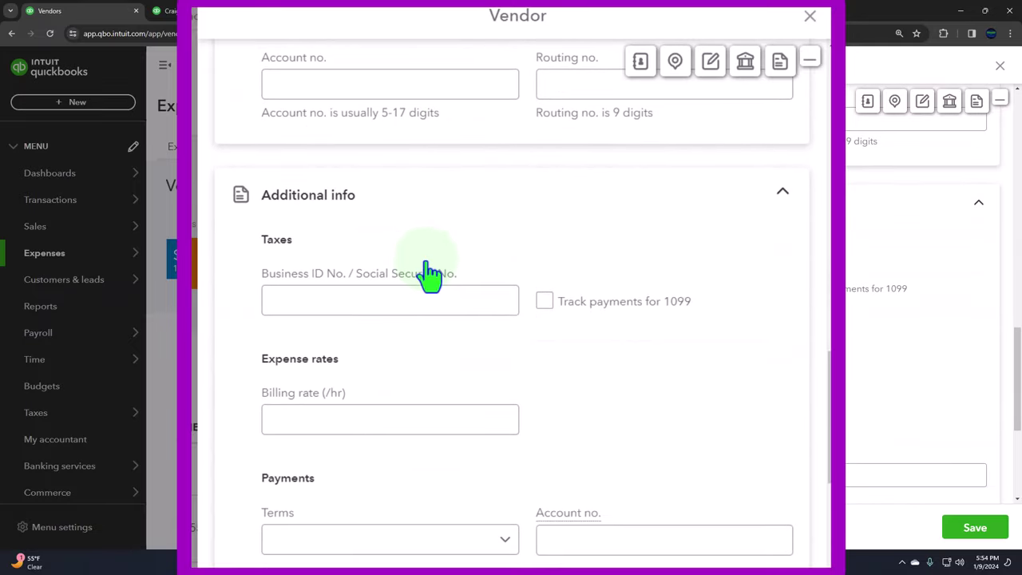
pyautogui.click(340, 295)
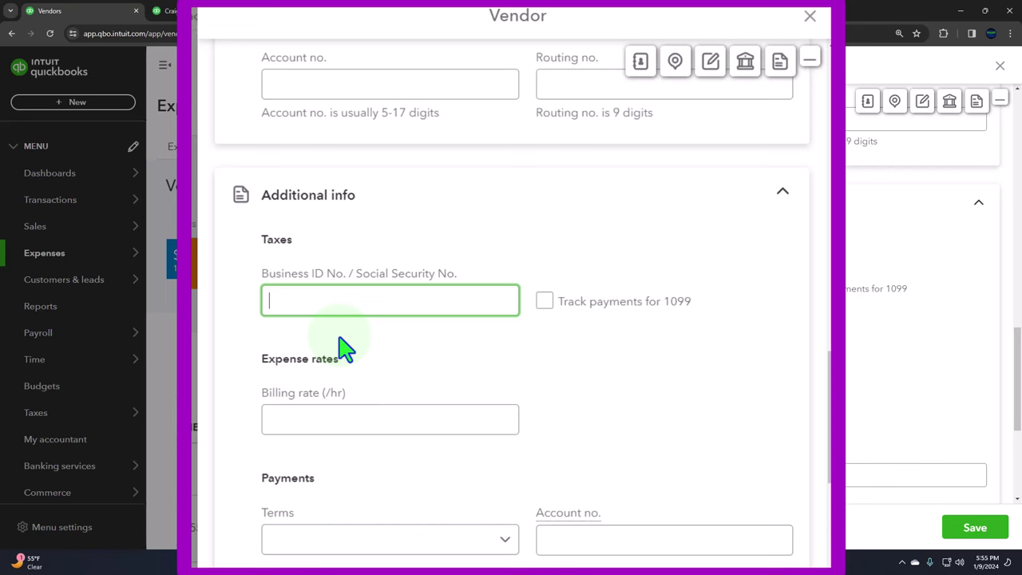
pyautogui.press('Tab')
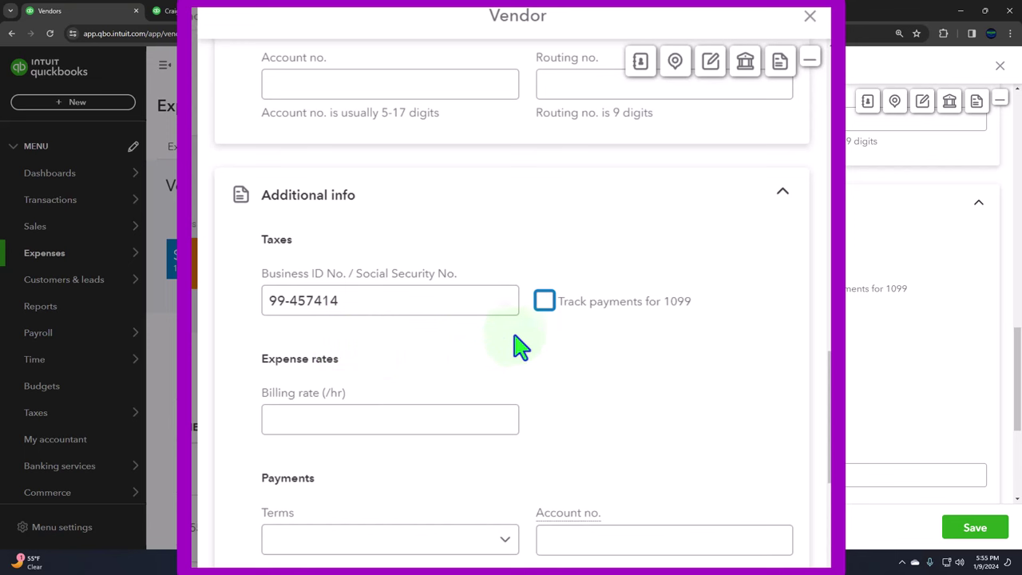
pyautogui.click(545, 306)
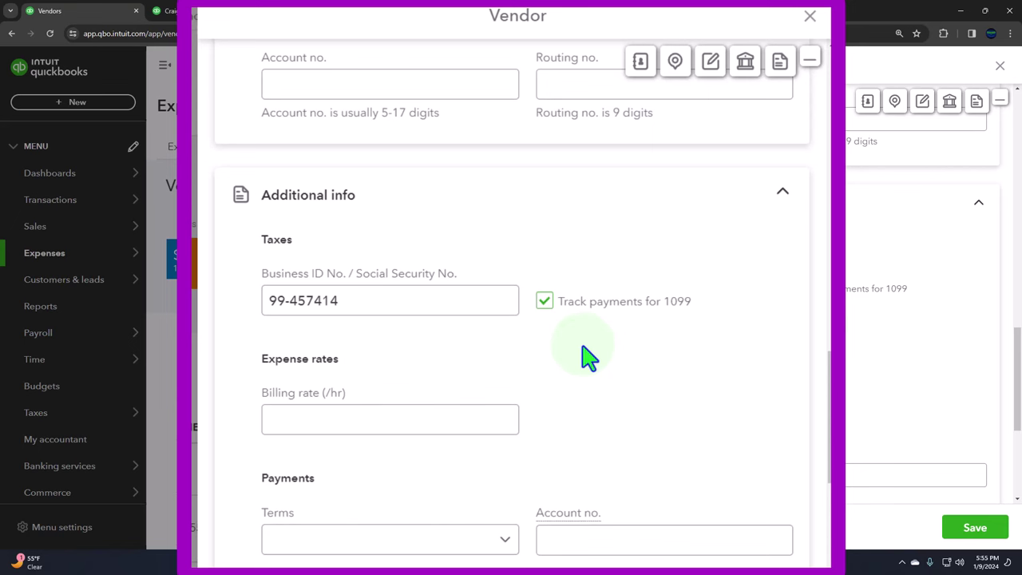
pyautogui.scroll(-5, 583, 349)
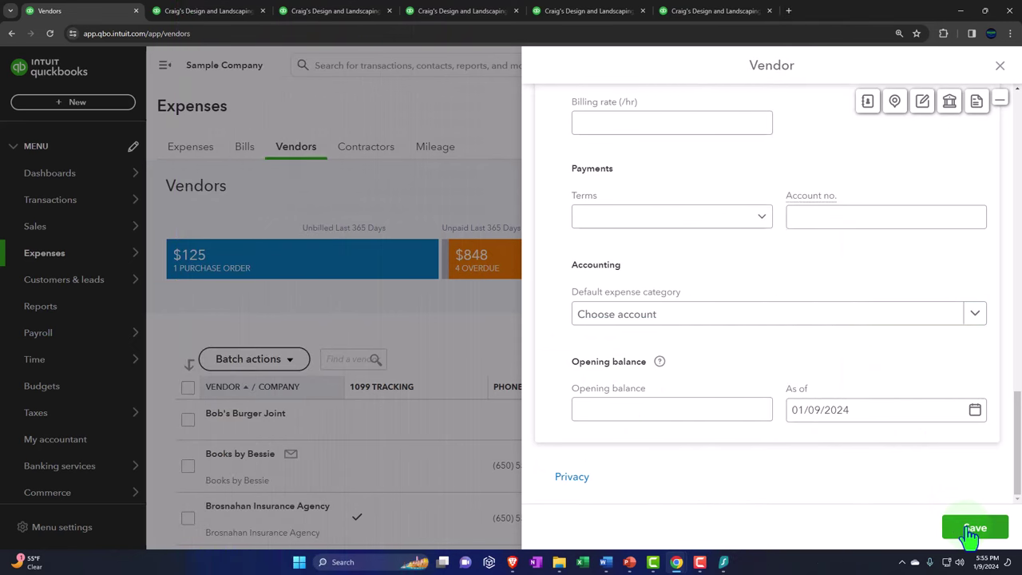
# Step: Save Vendor 1, dismiss the LastPass prompt, and go to the Contractors list
pyautogui.click(973, 529)
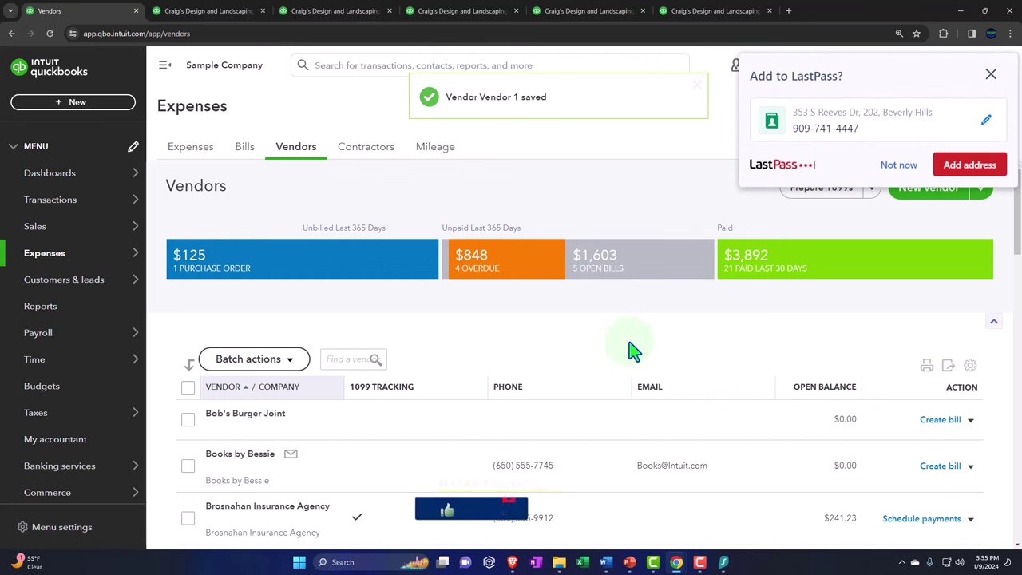
pyautogui.click(995, 72)
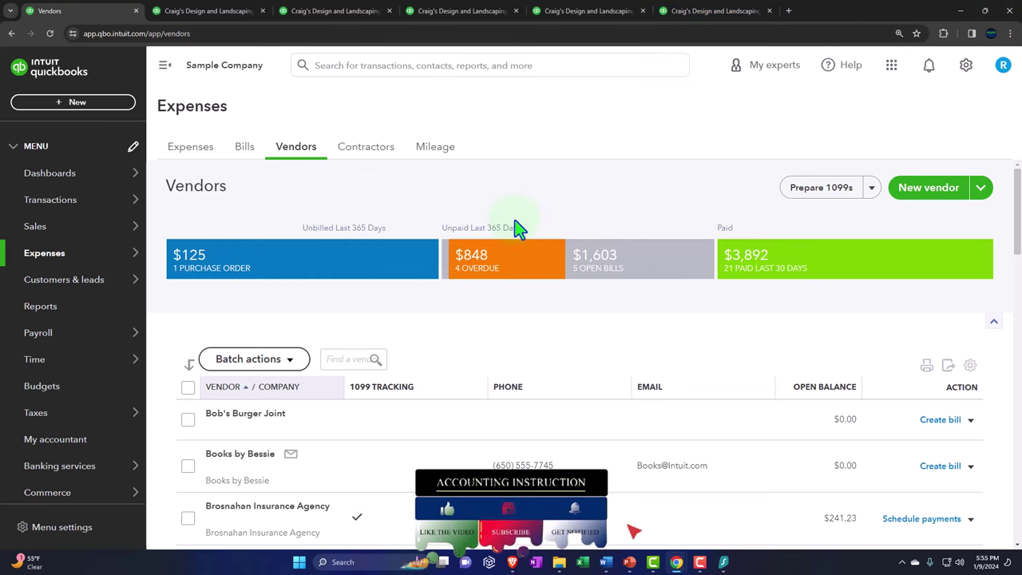
pyautogui.click(352, 164)
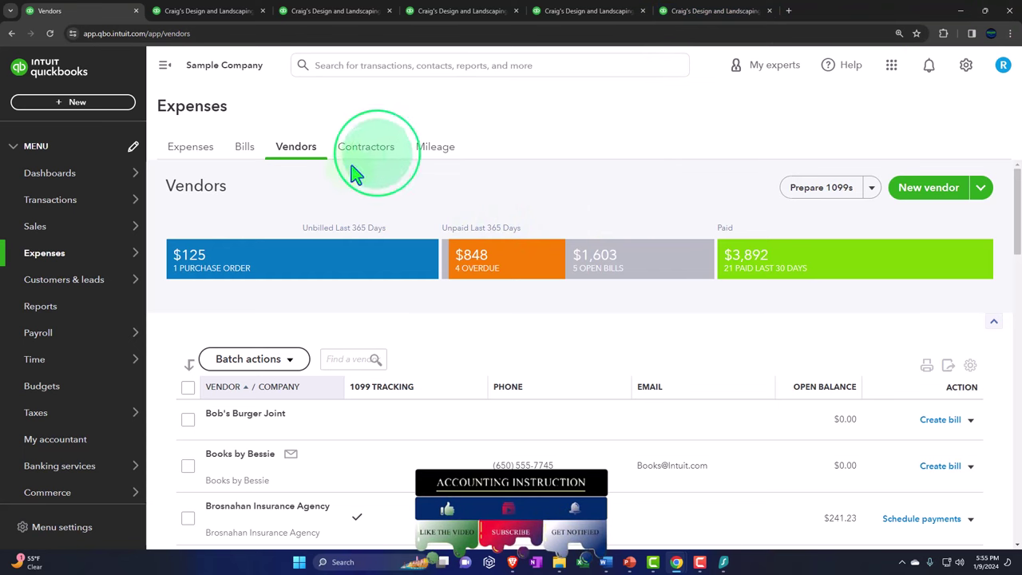
pyautogui.click(366, 158)
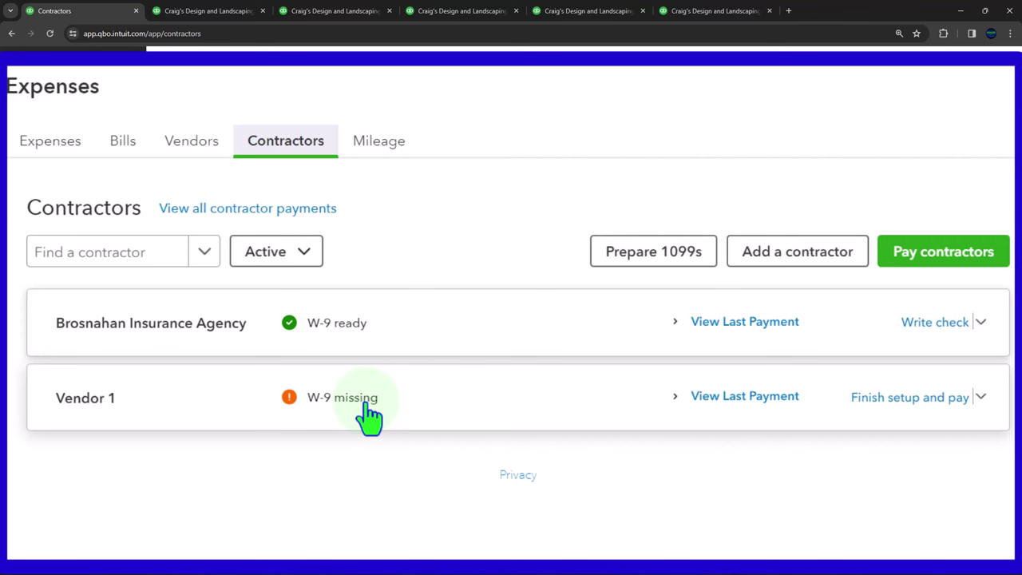
# Step: Open the Add a contractor form and focus its Name field
pyautogui.click(794, 272)
pyautogui.click(423, 269)
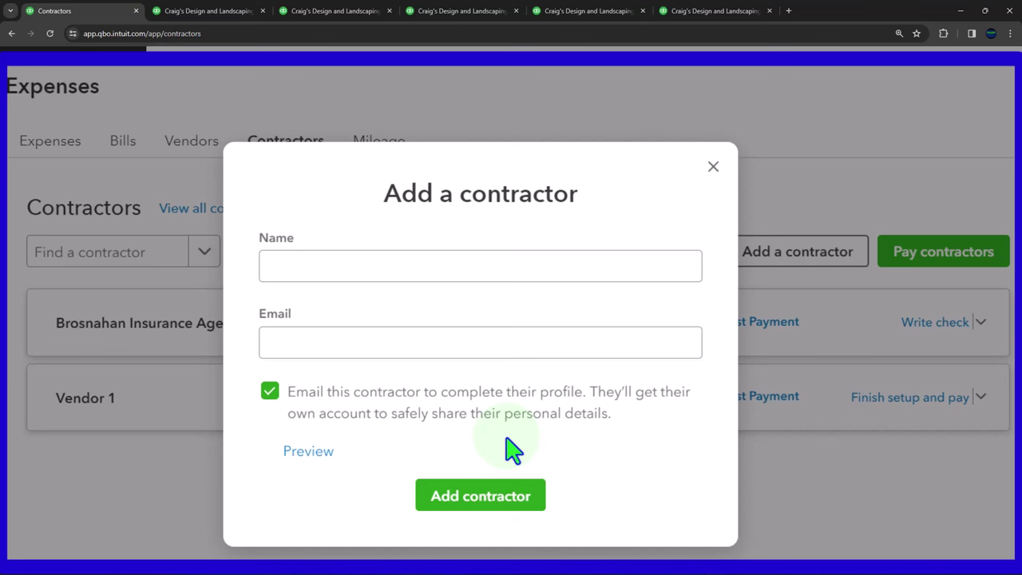
pyautogui.click(392, 274)
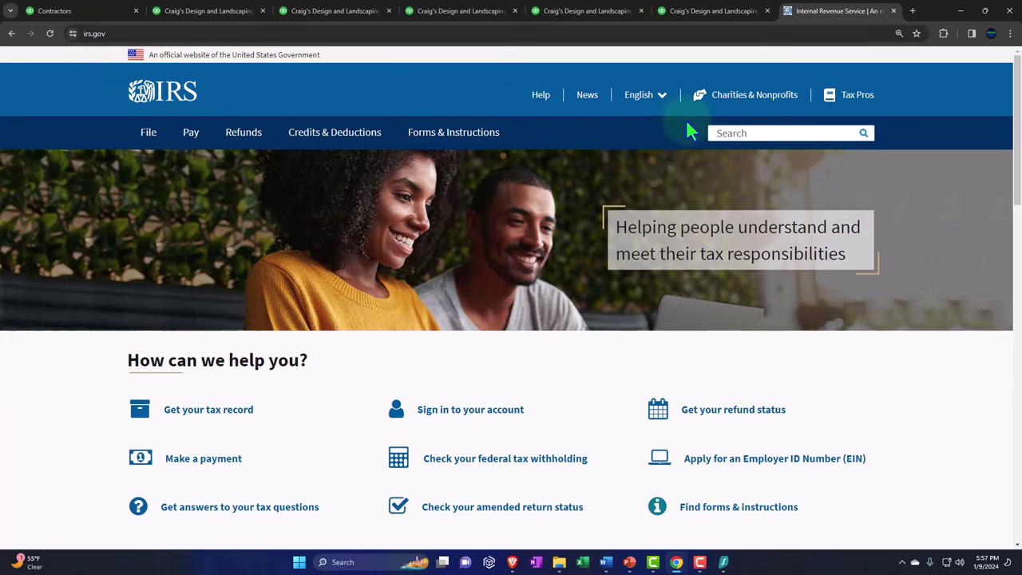
# Step: Search the IRS site for w-9 and open the Form W-9 PDF
pyautogui.click(731, 134)
pyautogui.write('w-9')
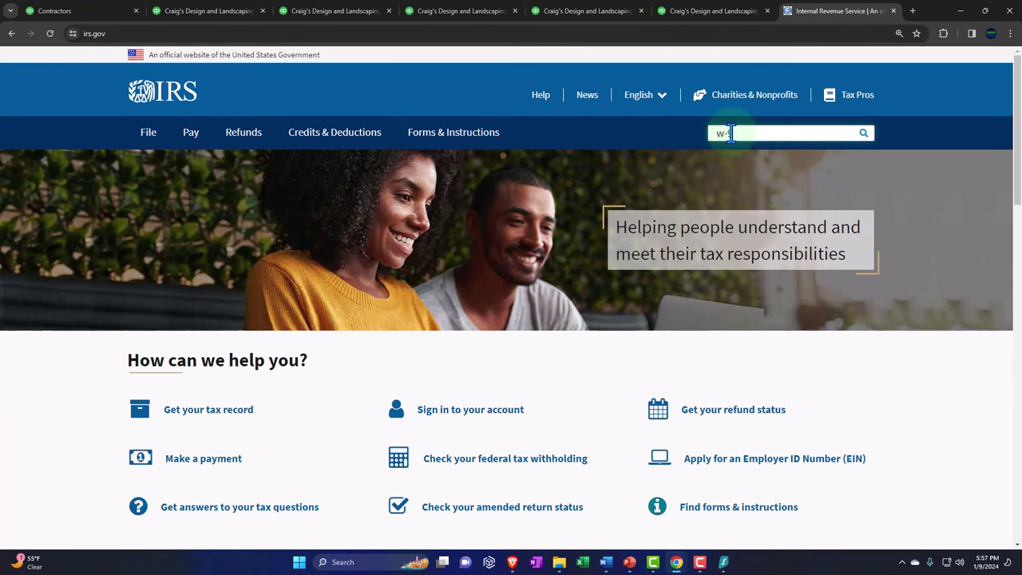
pyautogui.press('Return')
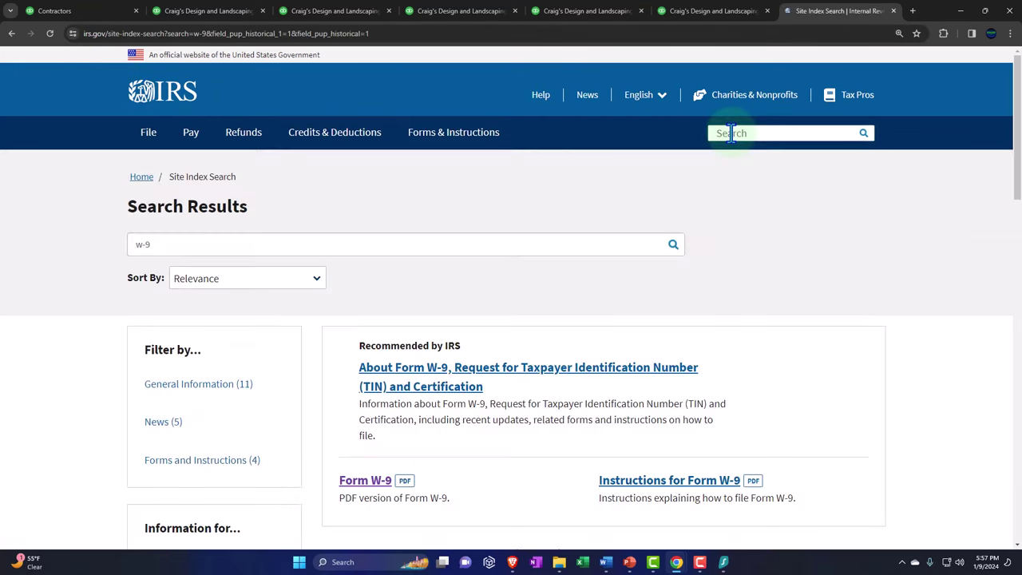
pyautogui.scroll(-1, 651, 319)
pyautogui.scroll(-1, 651, 319)
pyautogui.click(366, 334)
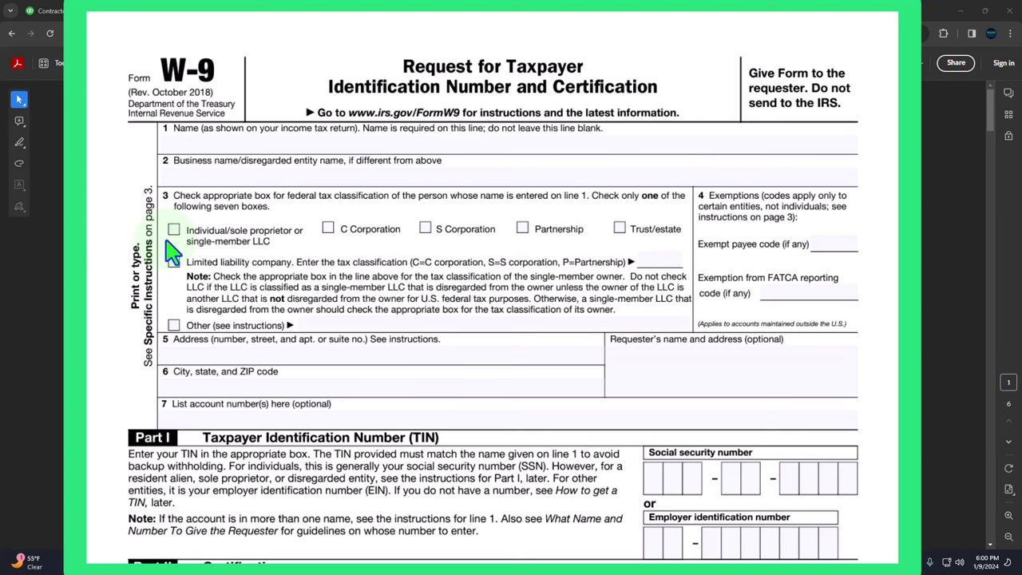
# Step: Scroll through the blank W-9 form, then return to the 1099 Transaction Detail Report tab
pyautogui.scroll(-1, 171, 252)
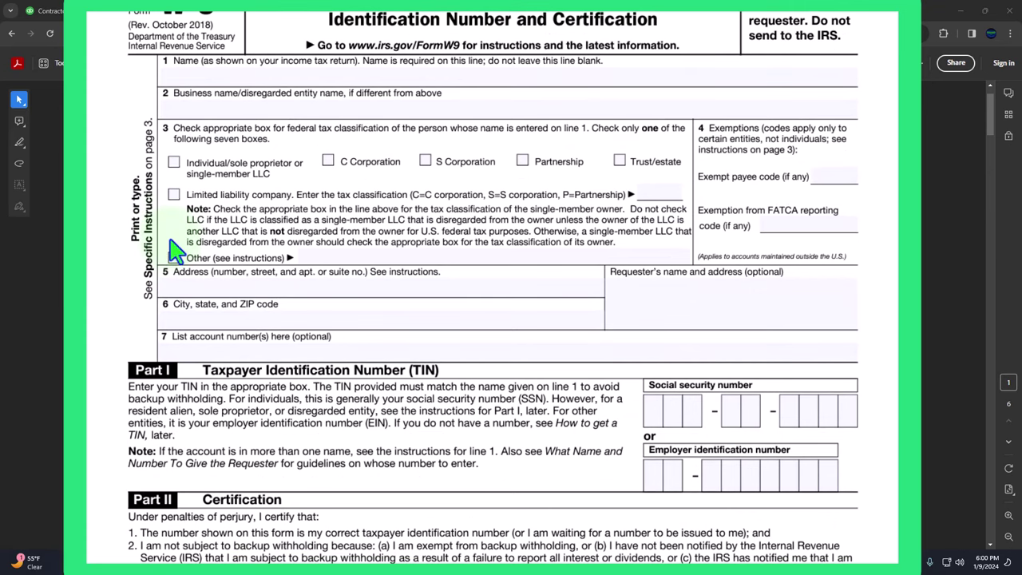
pyautogui.scroll(-1, 176, 269)
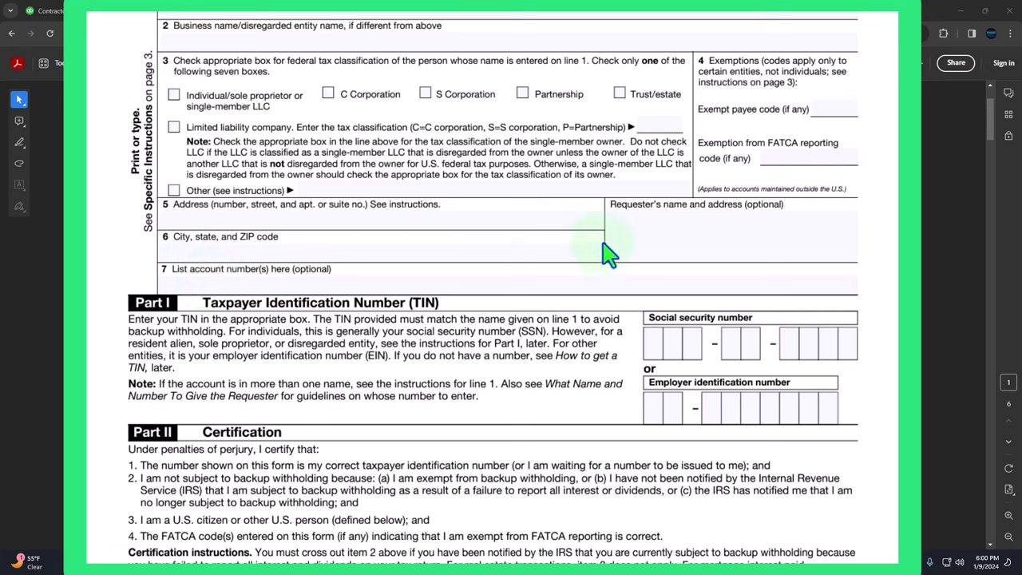
pyautogui.scroll(-3, 609, 254)
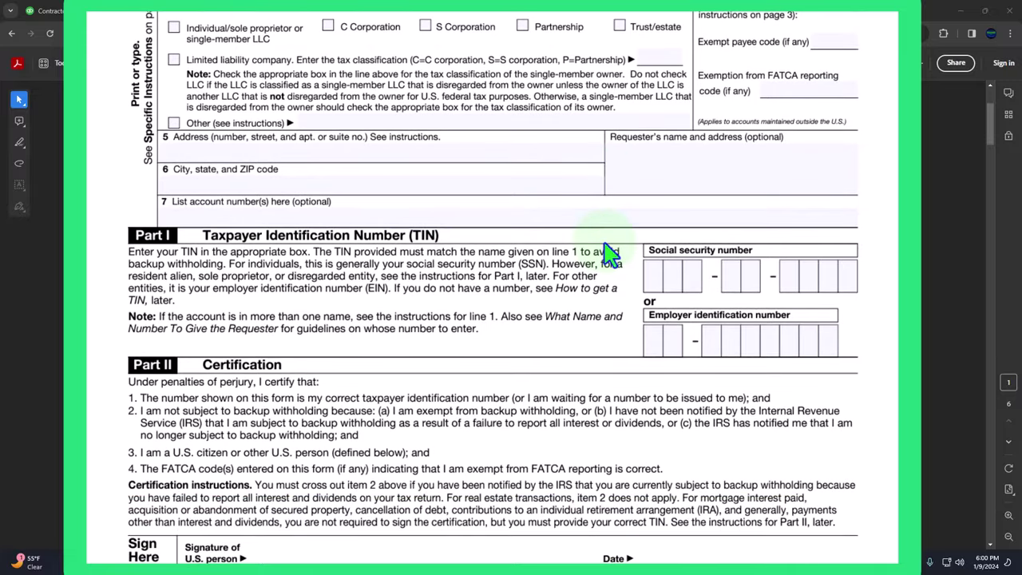
pyautogui.scroll(-1, 609, 254)
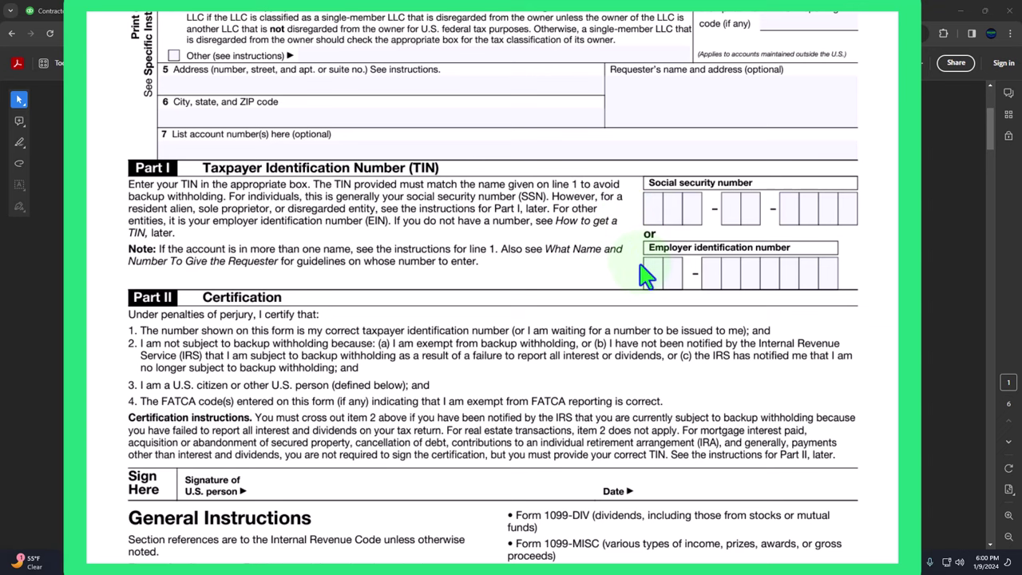
pyautogui.scroll(5, 645, 276)
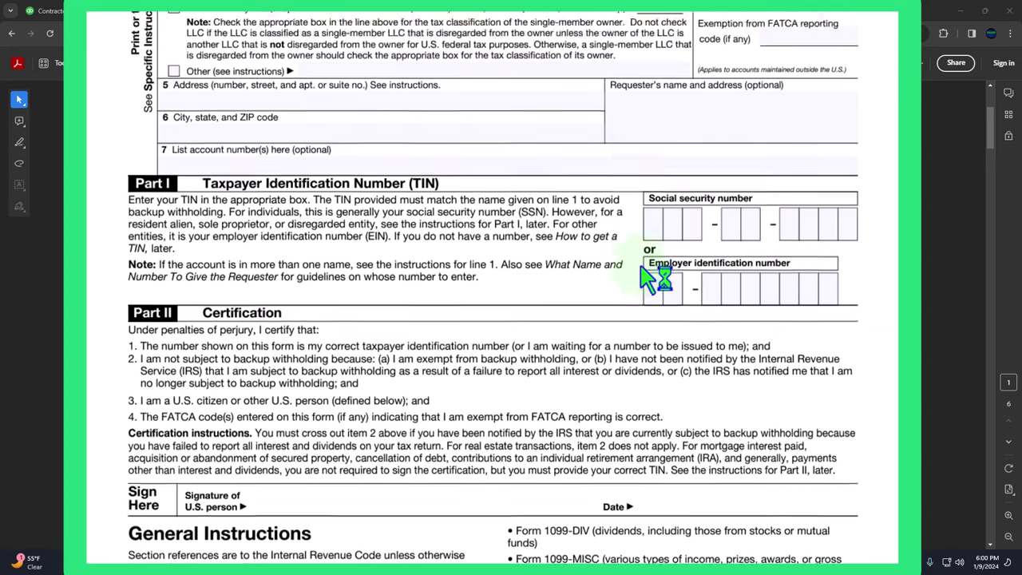
pyautogui.scroll(2, 646, 276)
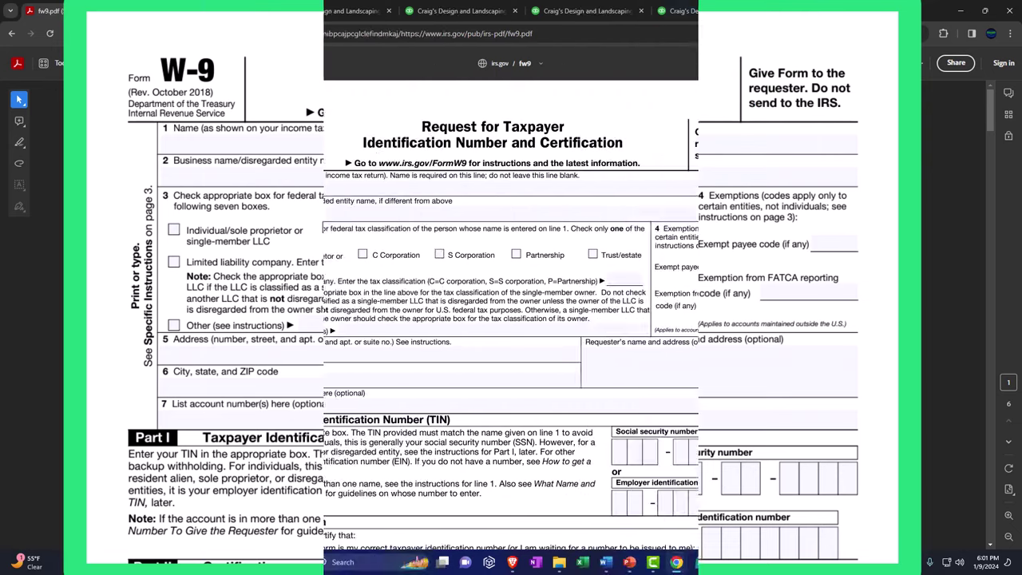
pyautogui.click(801, 16)
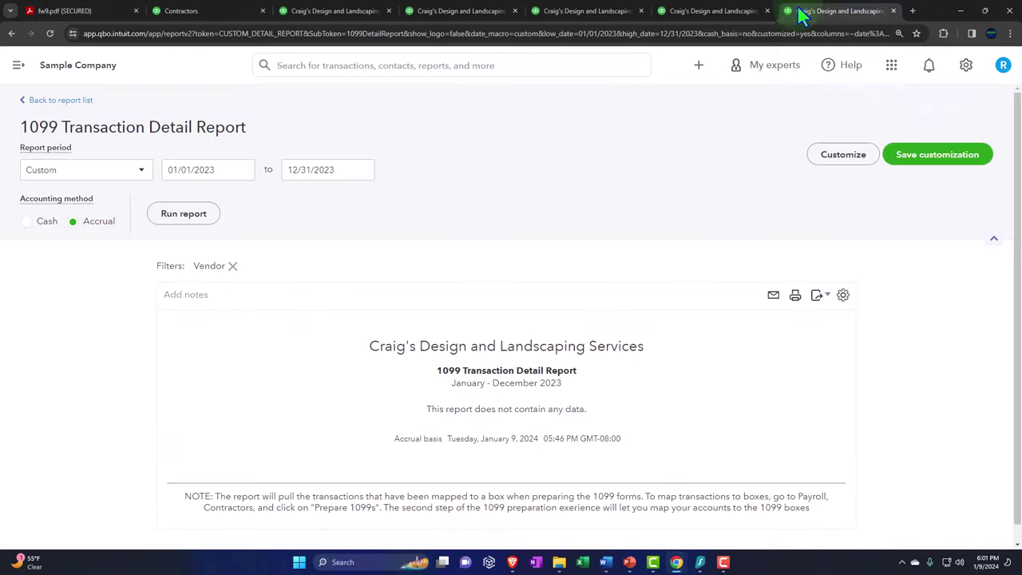
# Step: Back on the Contractors list, check name suggestions and leave the status filter on Active
pyautogui.click(204, 14)
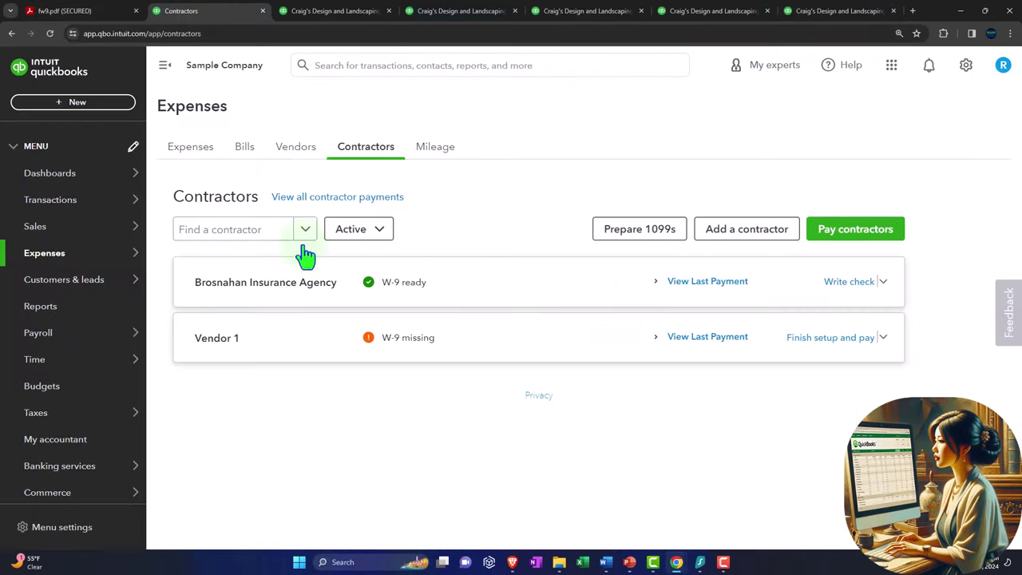
pyautogui.click(394, 336)
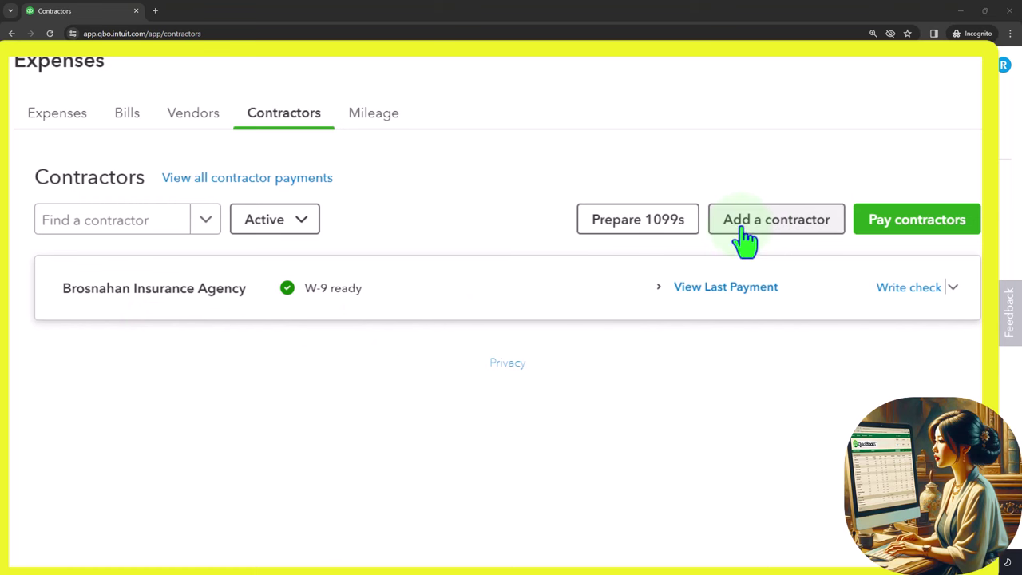
pyautogui.click(100, 231)
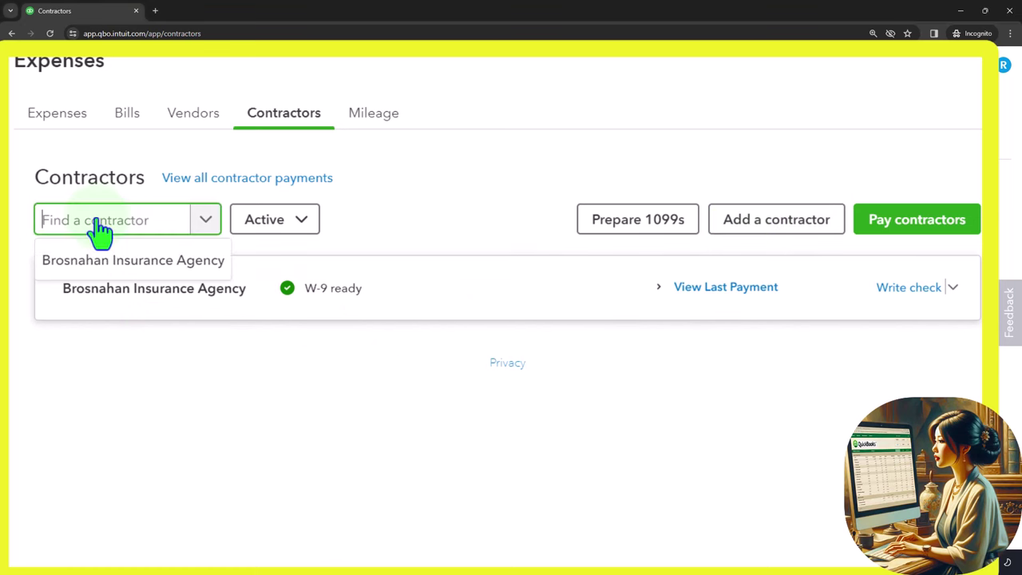
pyautogui.click(295, 230)
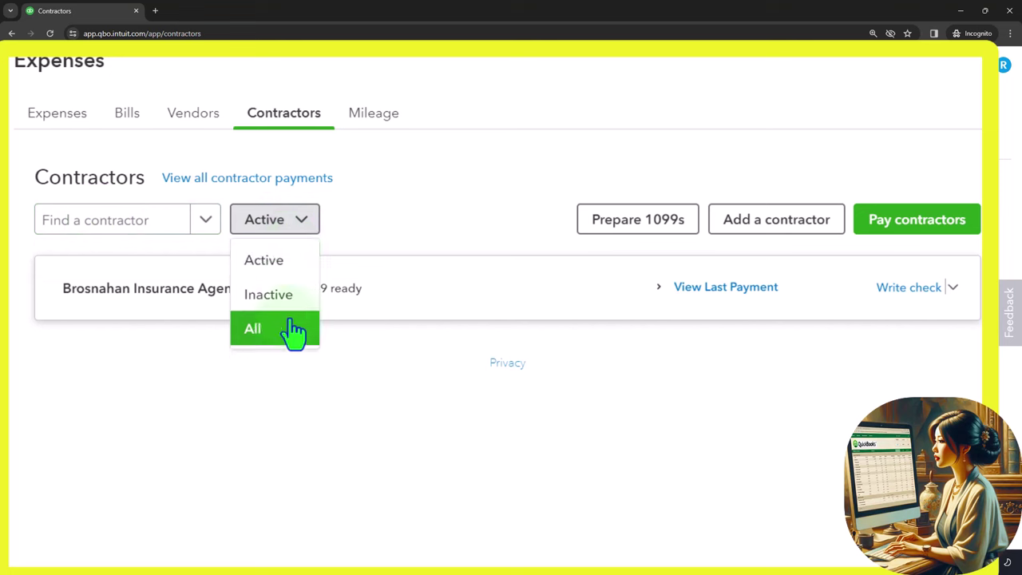
pyautogui.click(327, 431)
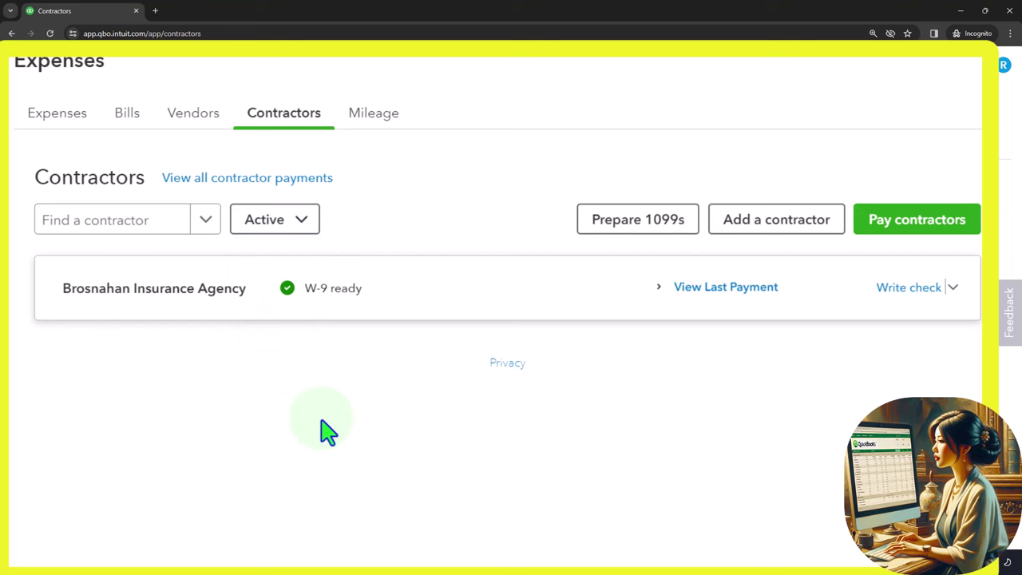
# Step: Preview the Add a contractor form and close it without saving
pyautogui.click(625, 240)
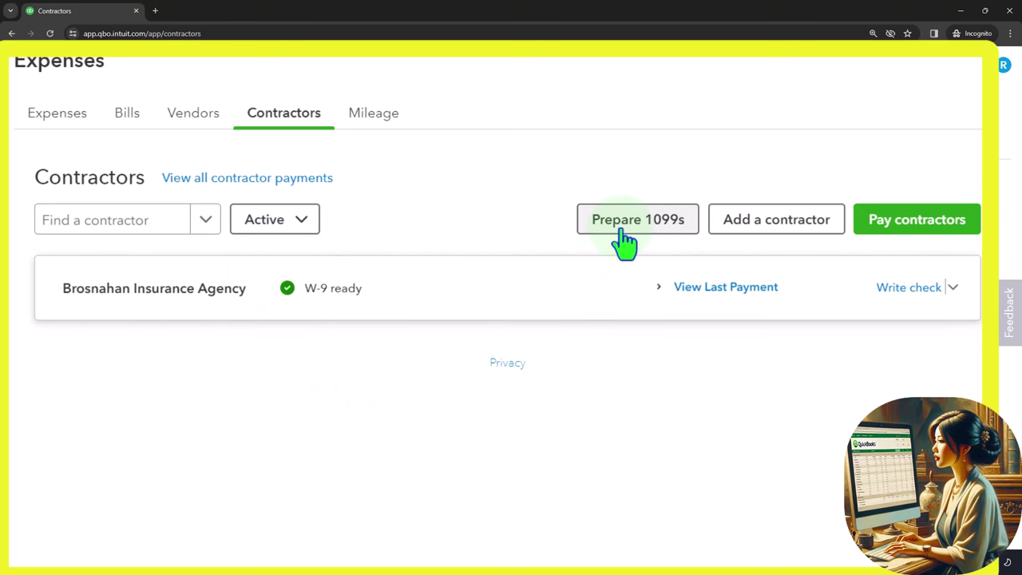
pyautogui.click(748, 240)
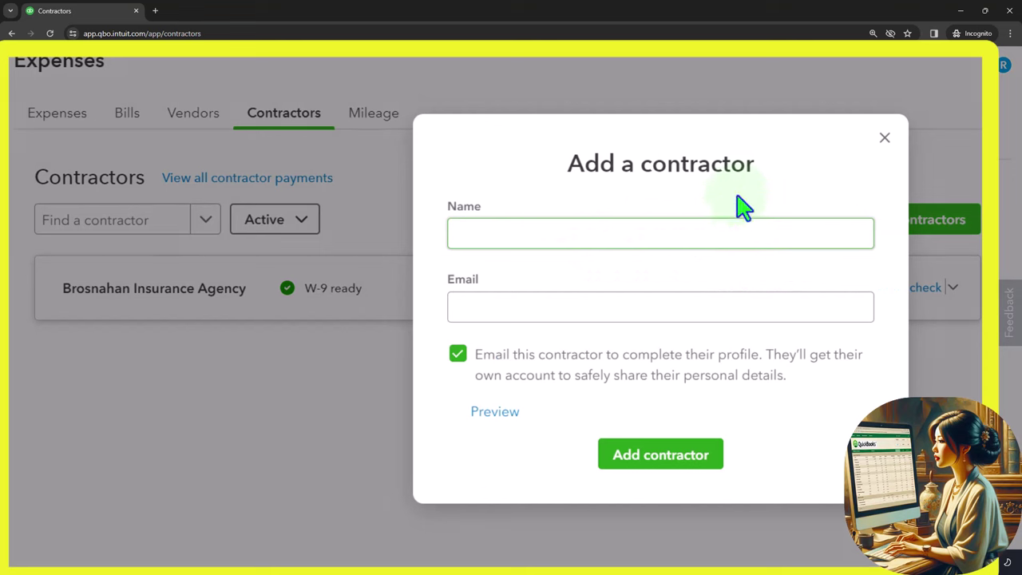
pyautogui.click(884, 140)
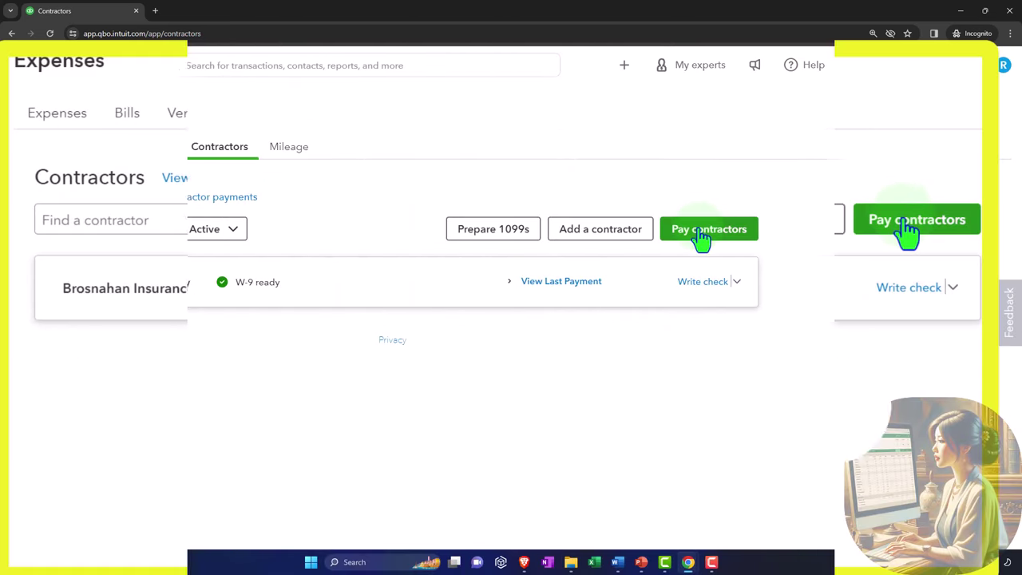
# Step: Review the $0.00 Contractor Pay screen, close it, and show the + New menu
pyautogui.click(701, 232)
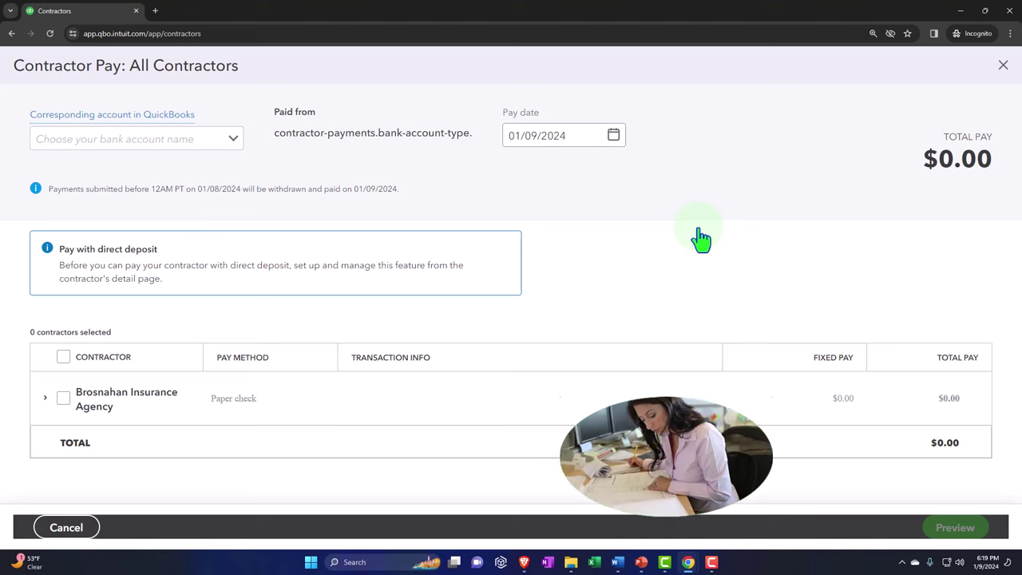
pyautogui.click(1004, 65)
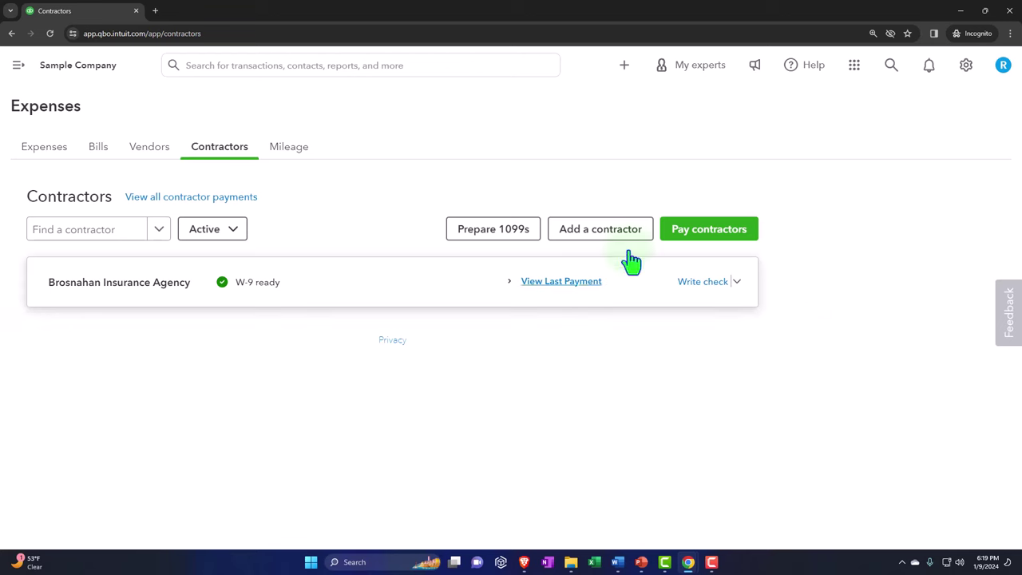
pyautogui.click(625, 65)
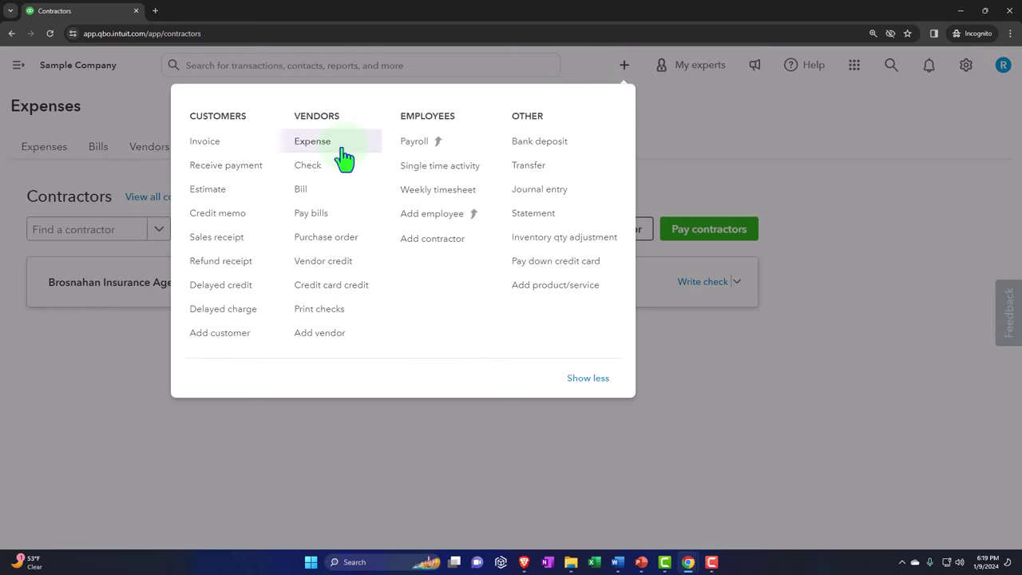
# Step: Dismiss the + New menu without creating an expense or contractor
pyautogui.click(342, 148)
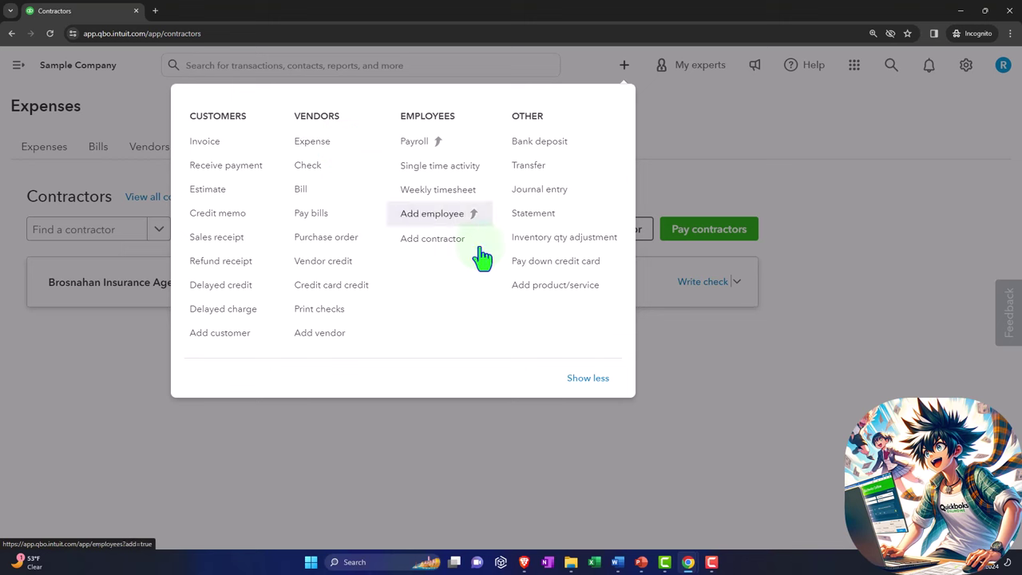
pyautogui.click(746, 397)
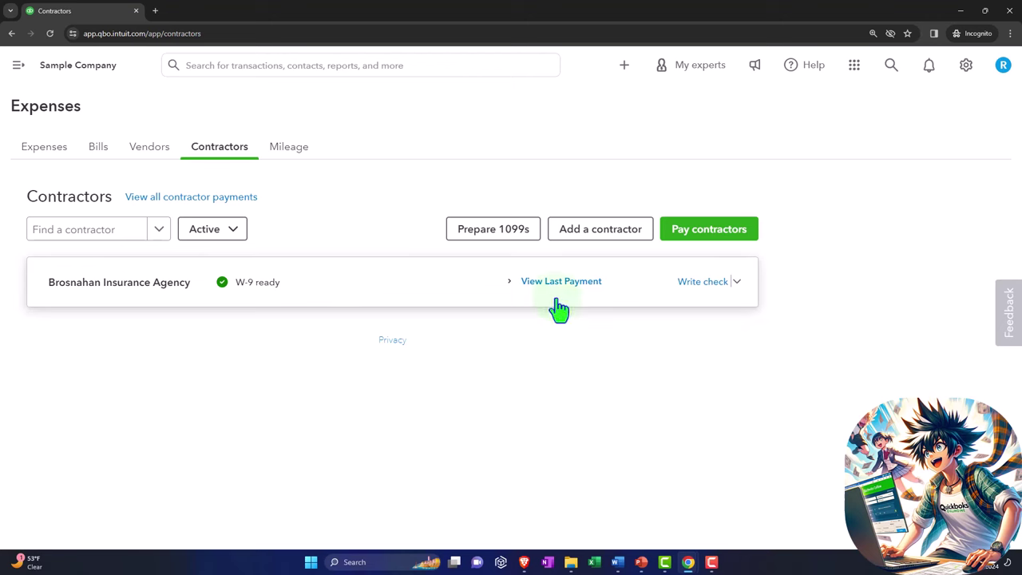
# Step: Start 1099 preparation from the Contractors page to show the 1099-MISC and 1099-NEC deadlines
pyautogui.click(487, 242)
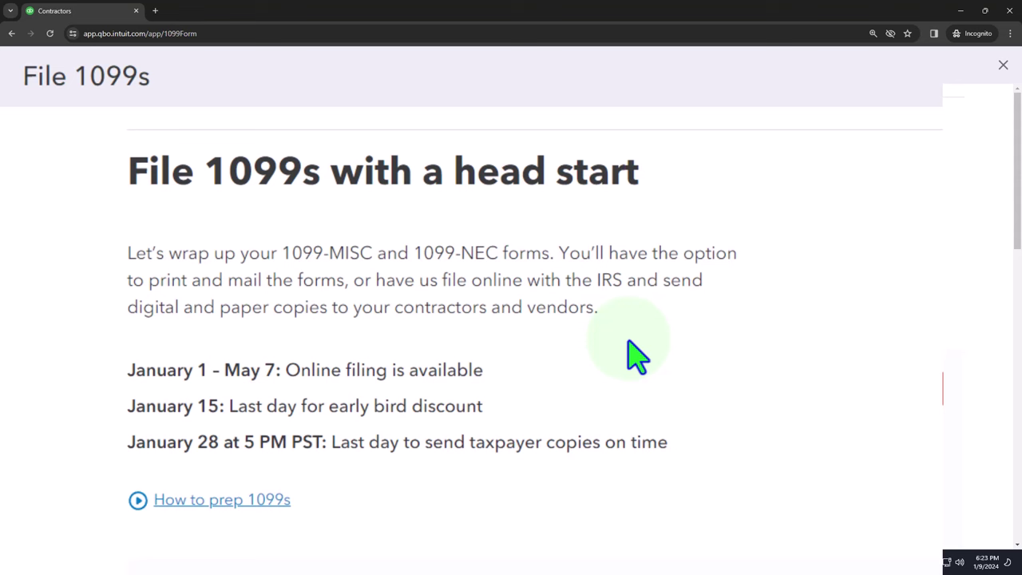
# Step: Scroll down the File 1099s page to the Select accounts step
pyautogui.scroll(-1, 637, 356)
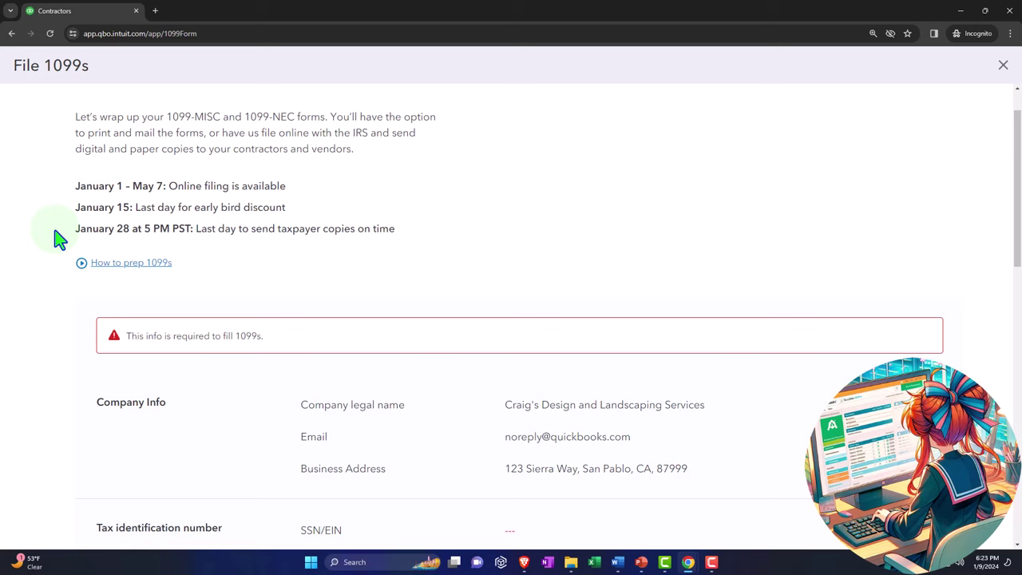
pyautogui.scroll(-1, 58, 237)
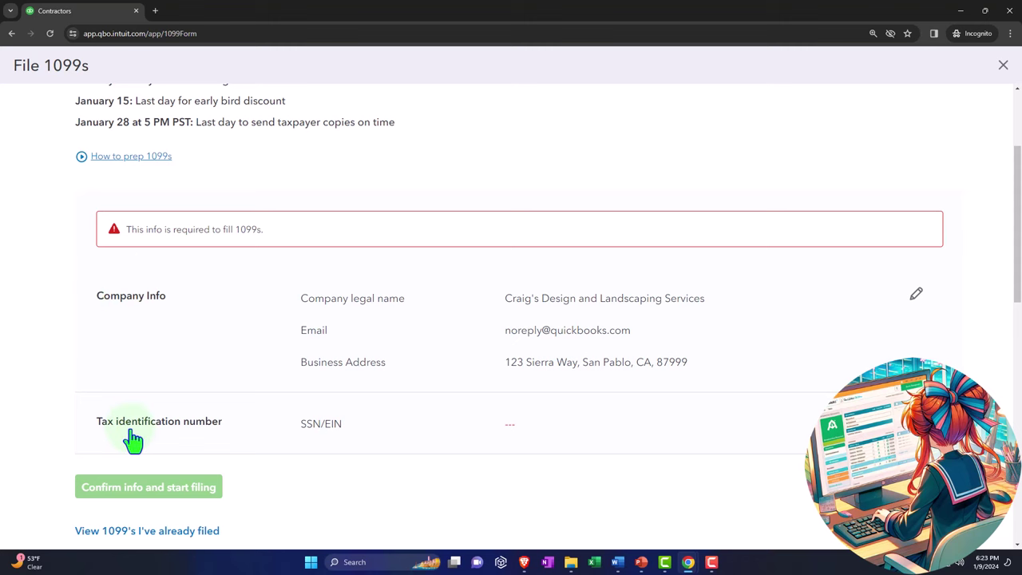
pyautogui.scroll(-1, 402, 440)
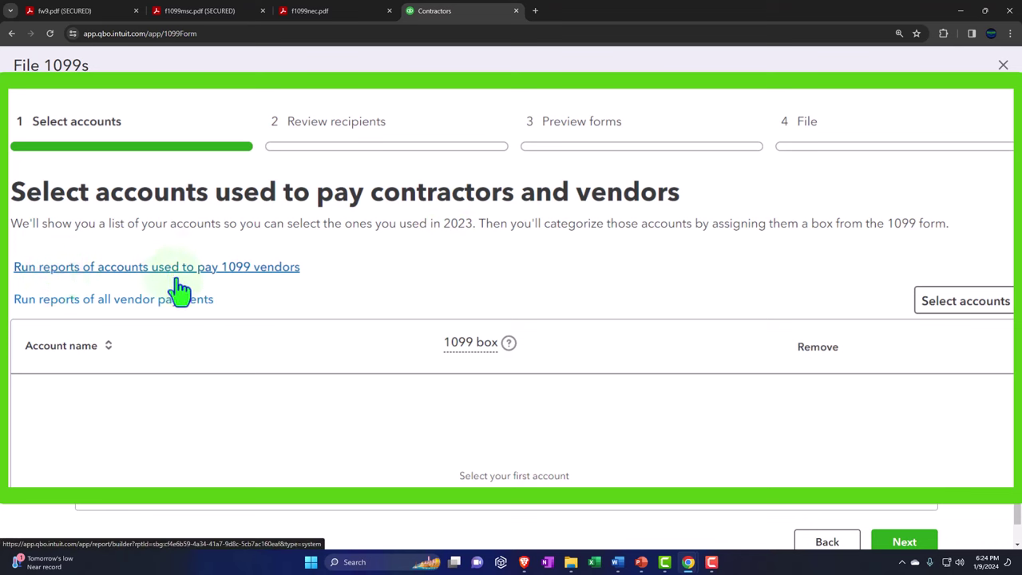
# Step: Open the 2023 Accounts used to pay 1099 vendors report in a new tab with the sidebar collapsed
pyautogui.click(139, 308)
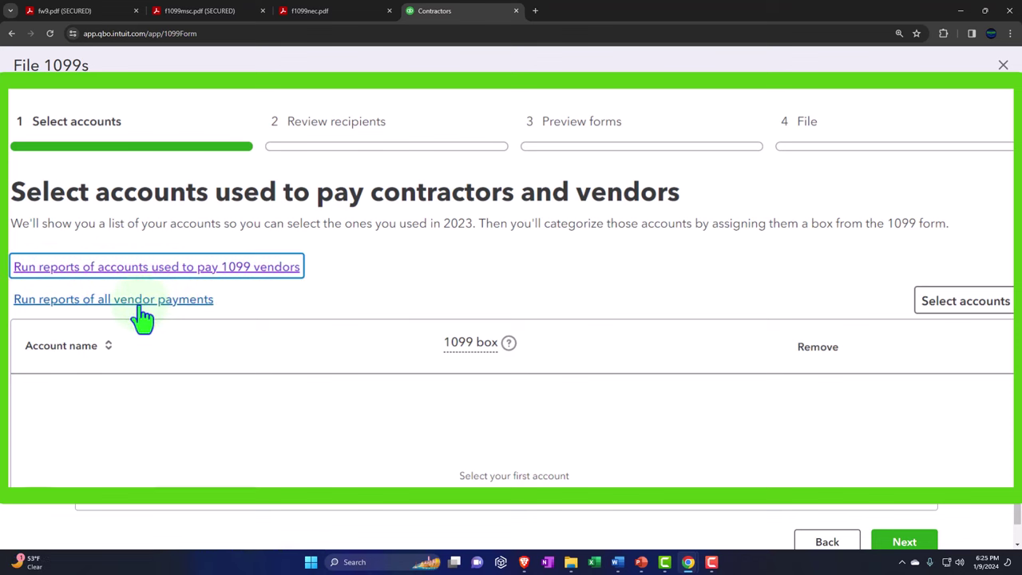
pyautogui.rightClick(110, 278)
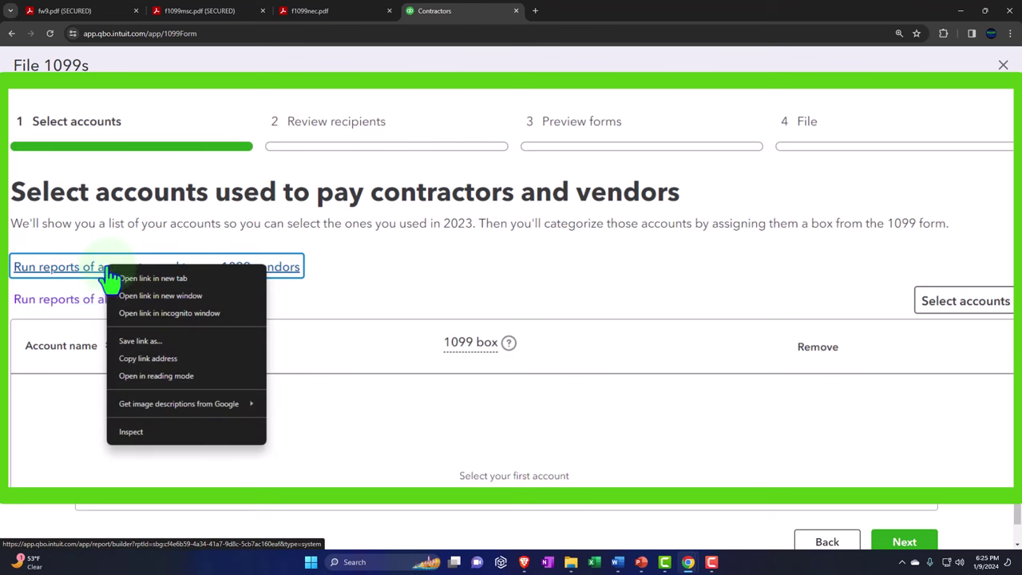
pyautogui.click(160, 280)
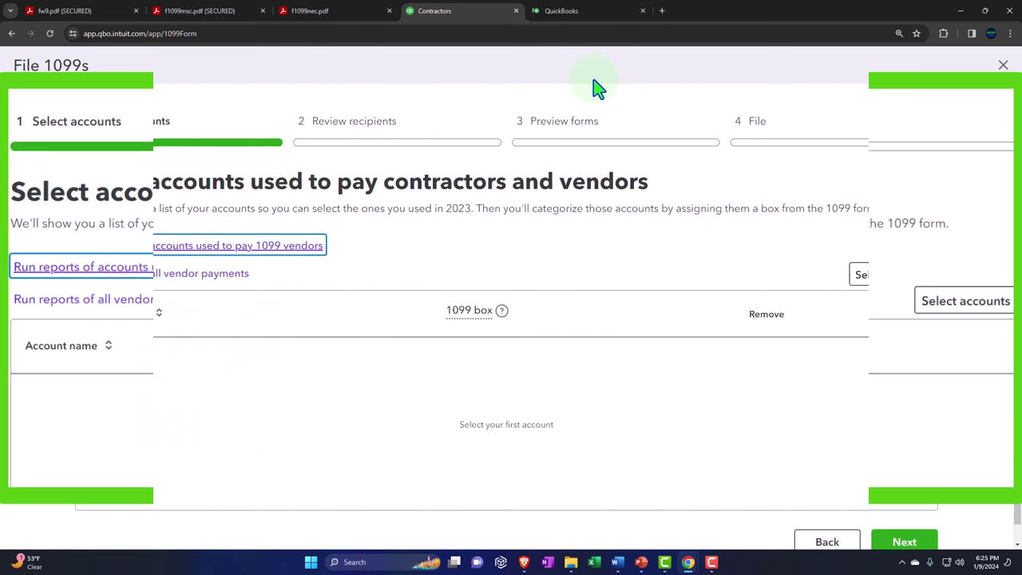
pyautogui.click(569, 10)
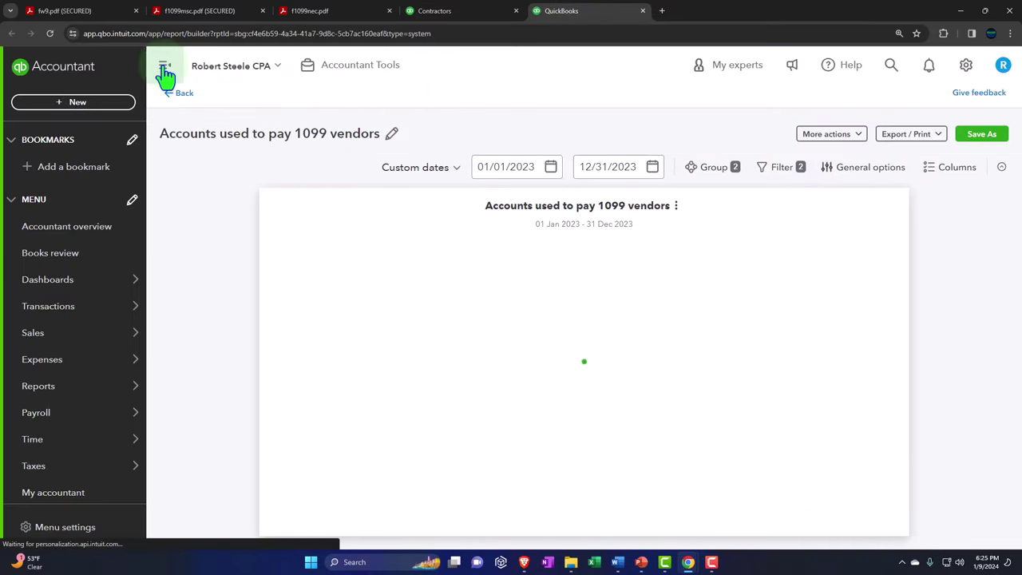
pyautogui.click(164, 67)
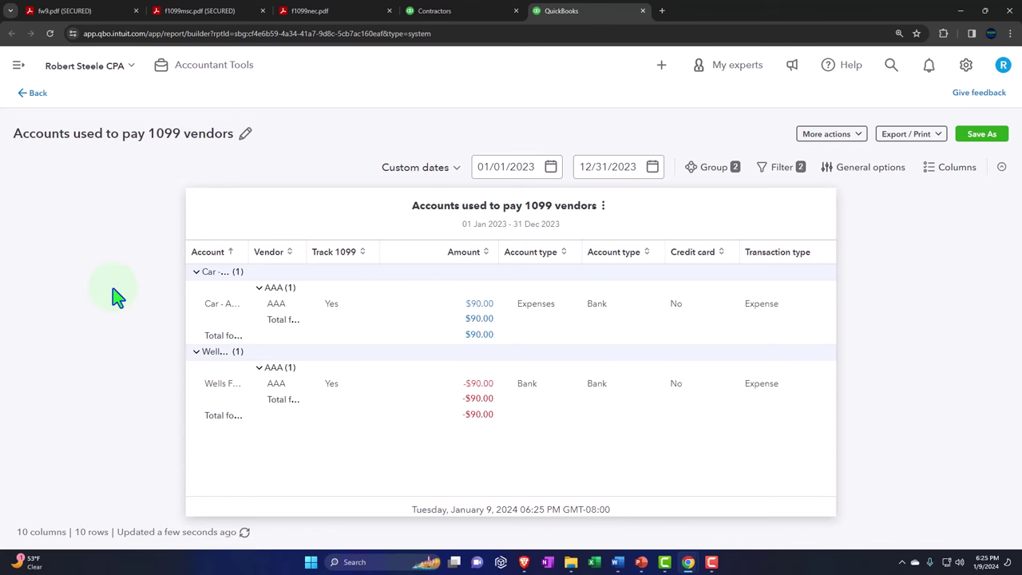
# Step: Delete the Track 1099 filter so the report lists all 2414 vendor payment rows
pyautogui.click(783, 169)
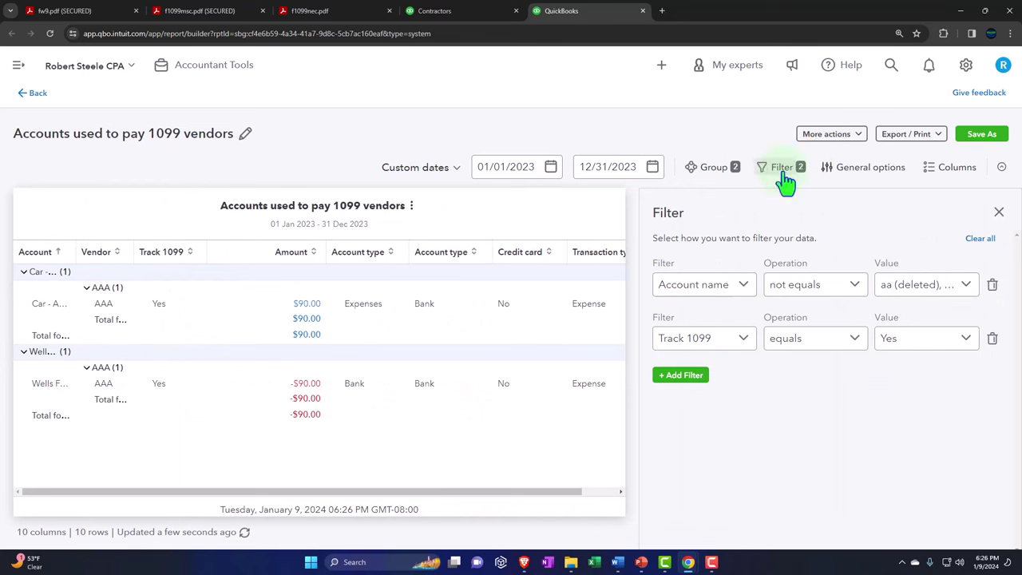
pyautogui.click(744, 341)
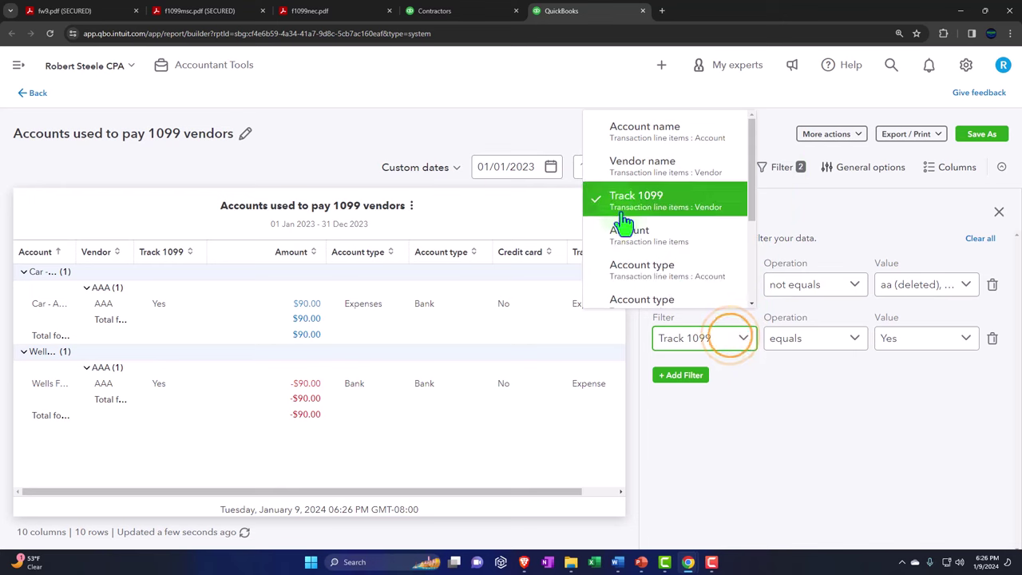
pyautogui.click(958, 427)
pyautogui.click(992, 339)
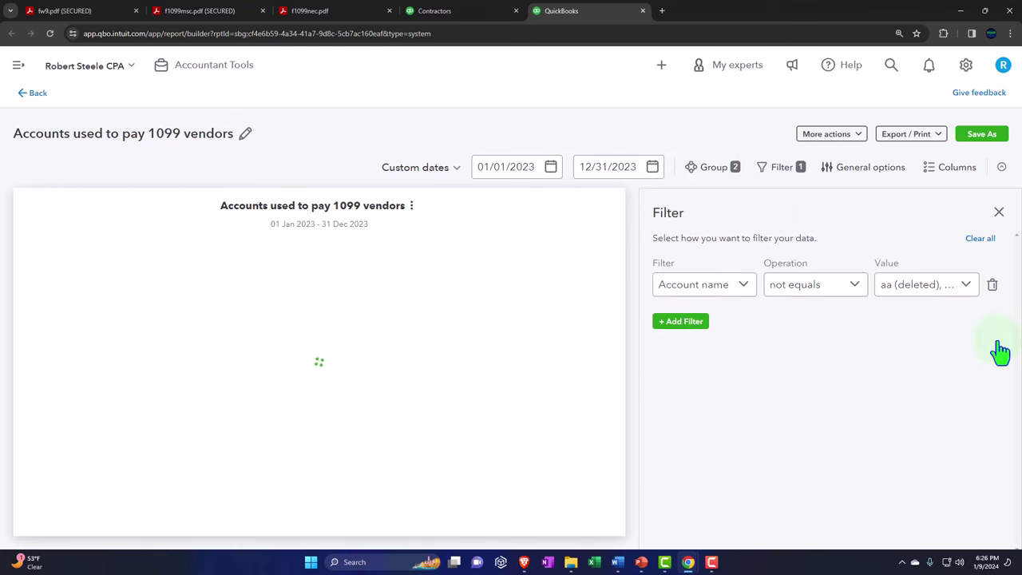
pyautogui.click(999, 212)
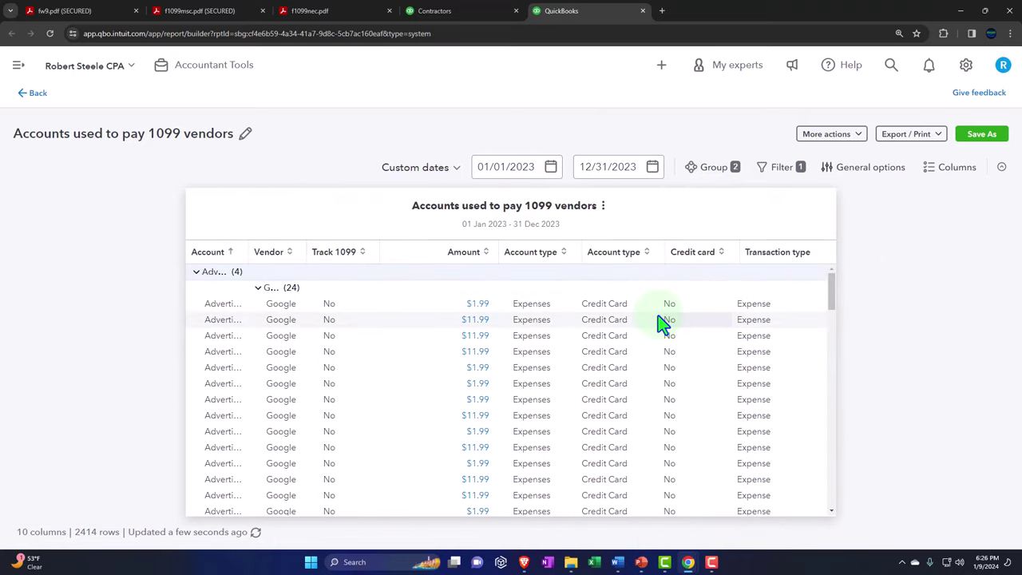
# Step: Review the full vendor payment list and close the report tab
pyautogui.scroll(-2, 663, 324)
pyautogui.scroll(2, 663, 324)
pyautogui.click(643, 11)
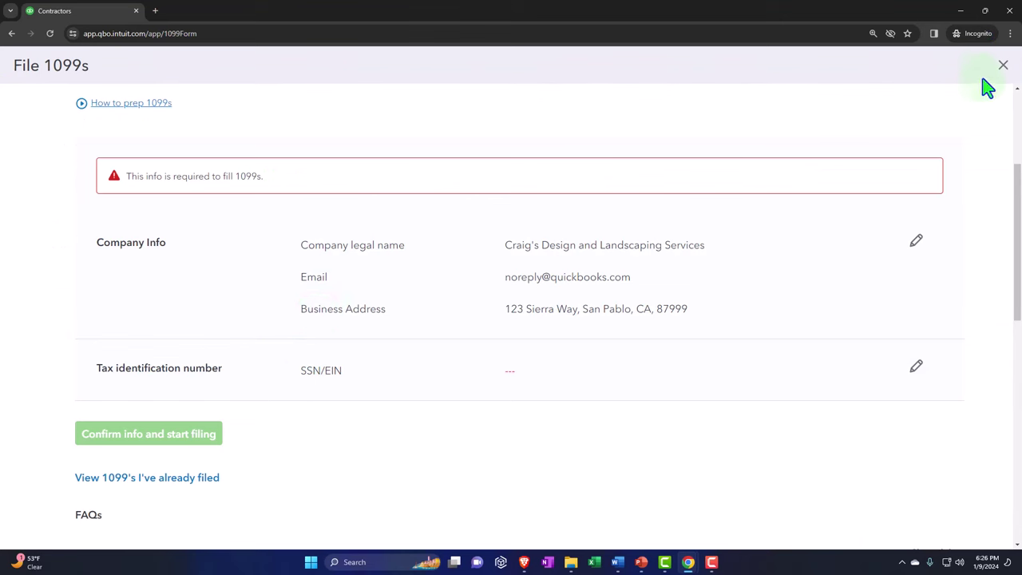
# Step: Exit File 1099s back to the Contractors list and bring back the main navigation sidebar
pyautogui.click(1003, 65)
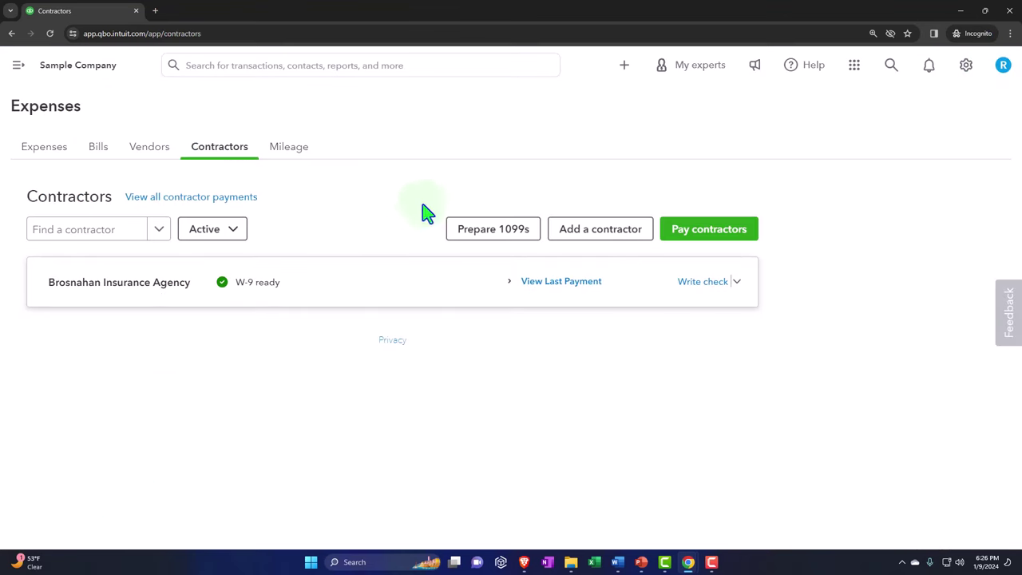
pyautogui.click(19, 67)
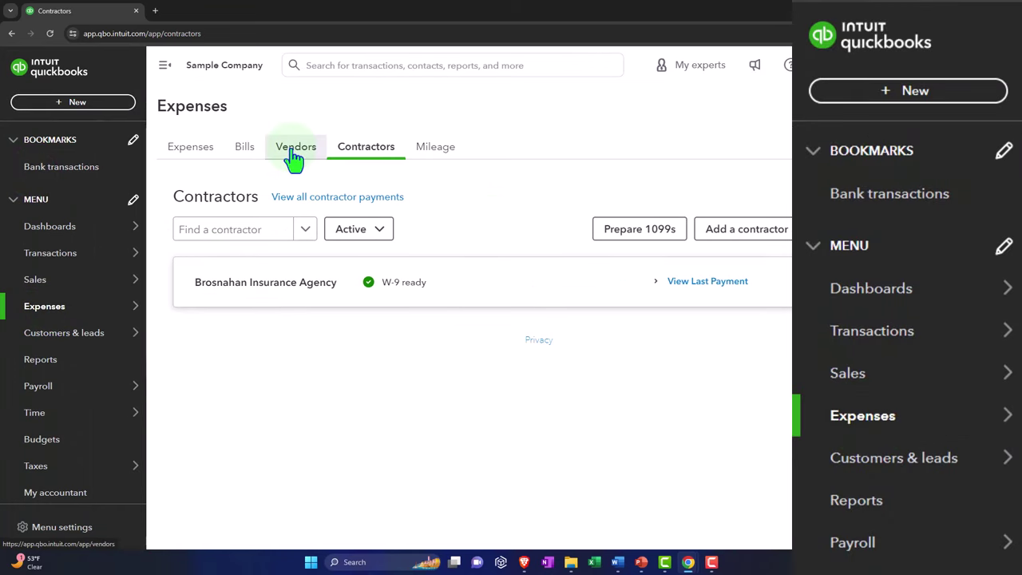
pyautogui.click(294, 157)
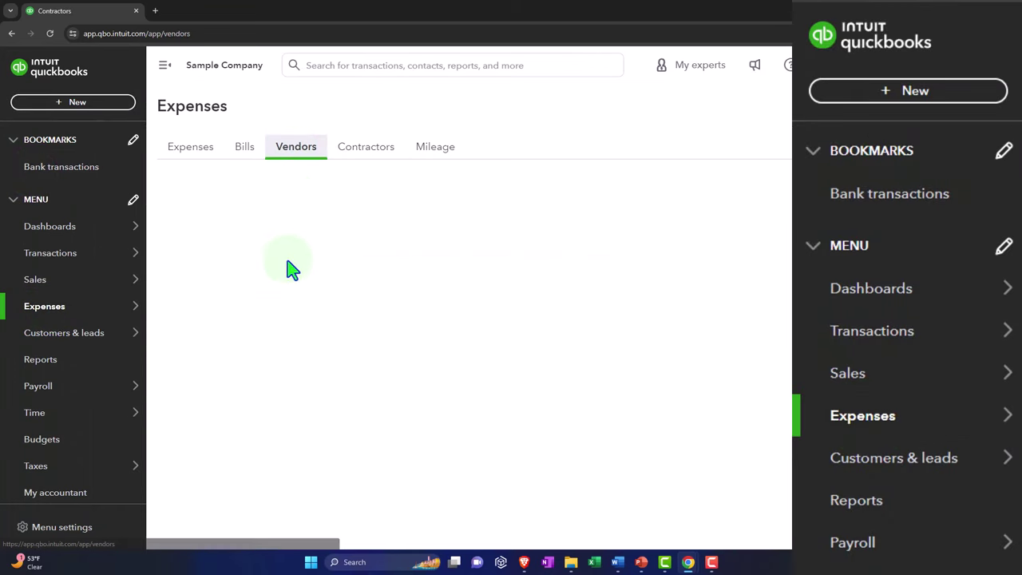
pyautogui.scroll(-1, 346, 351)
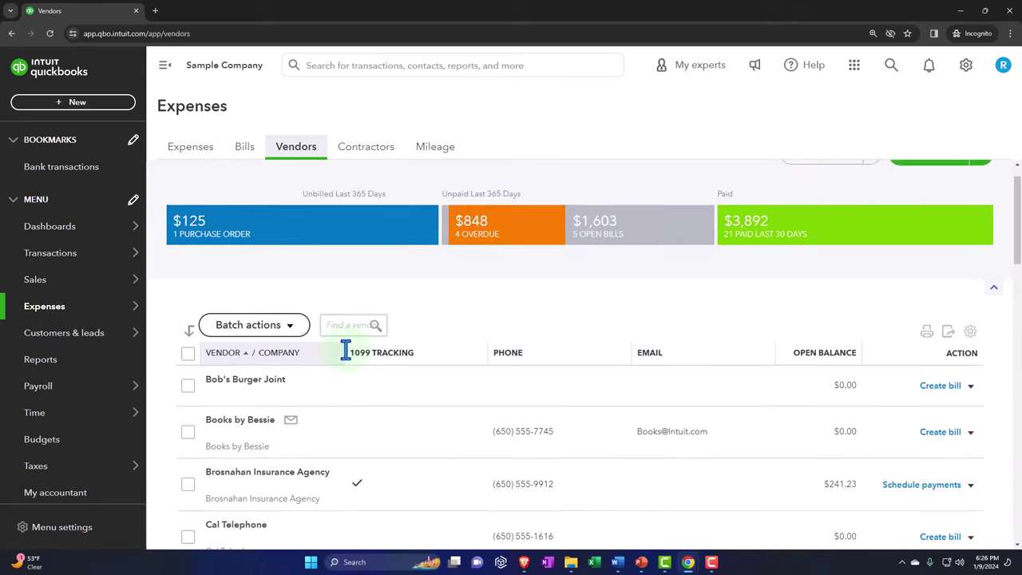
pyautogui.scroll(-5, 346, 351)
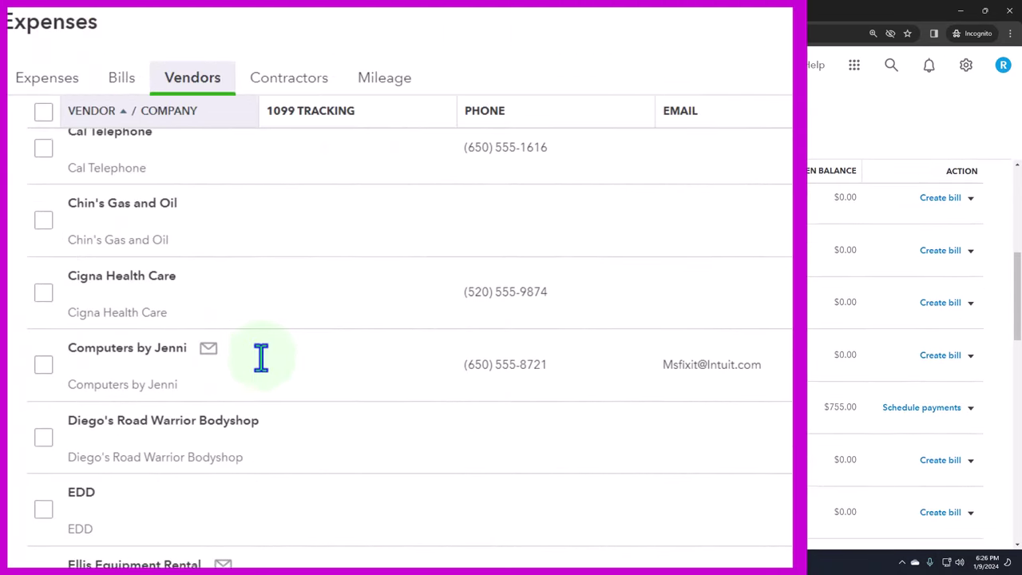
pyautogui.scroll(-6, 261, 357)
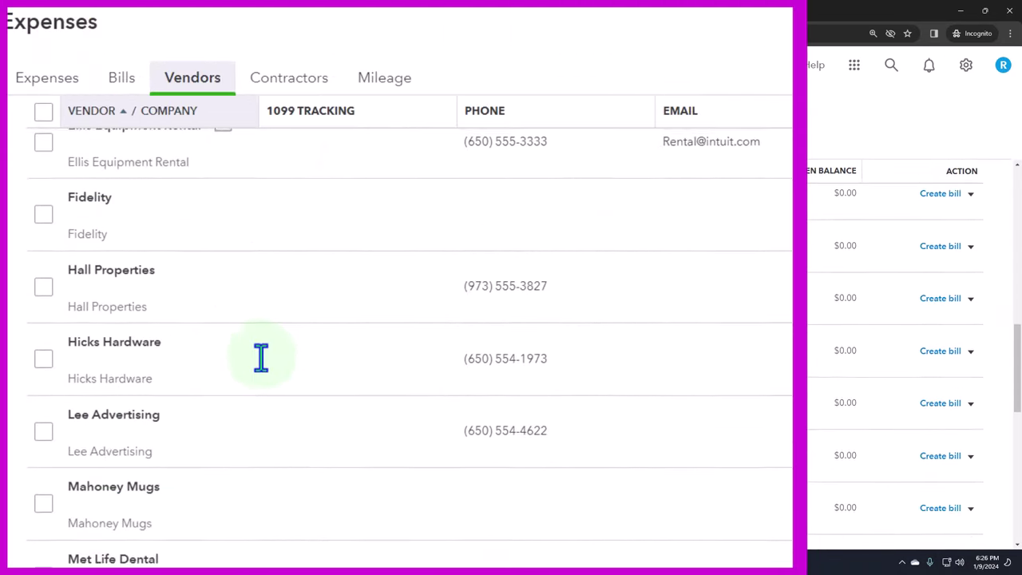
pyautogui.scroll(-6, 261, 358)
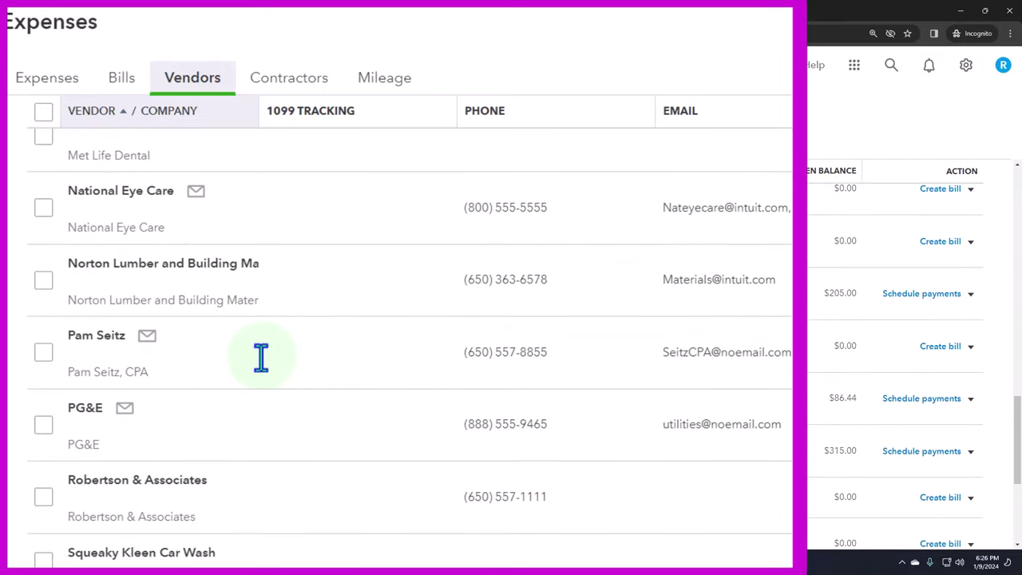
pyautogui.scroll(-2, 261, 358)
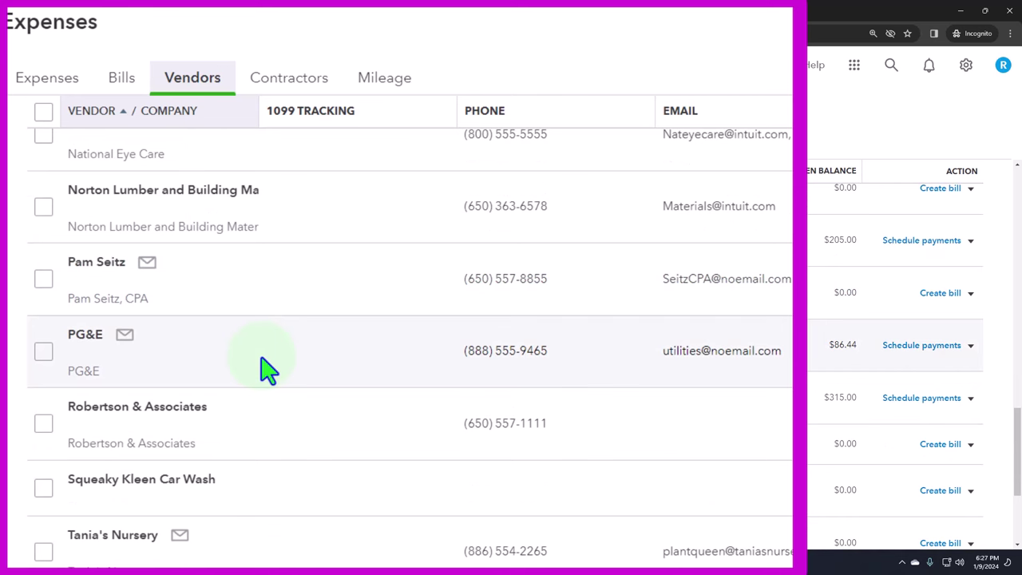
pyautogui.scroll(-4, 261, 358)
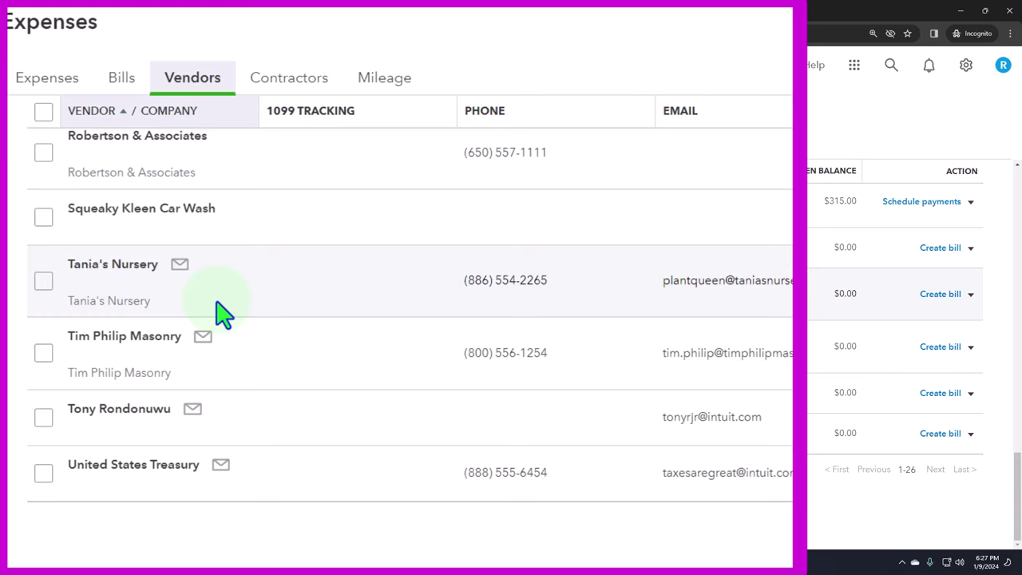
pyautogui.scroll(15, 224, 314)
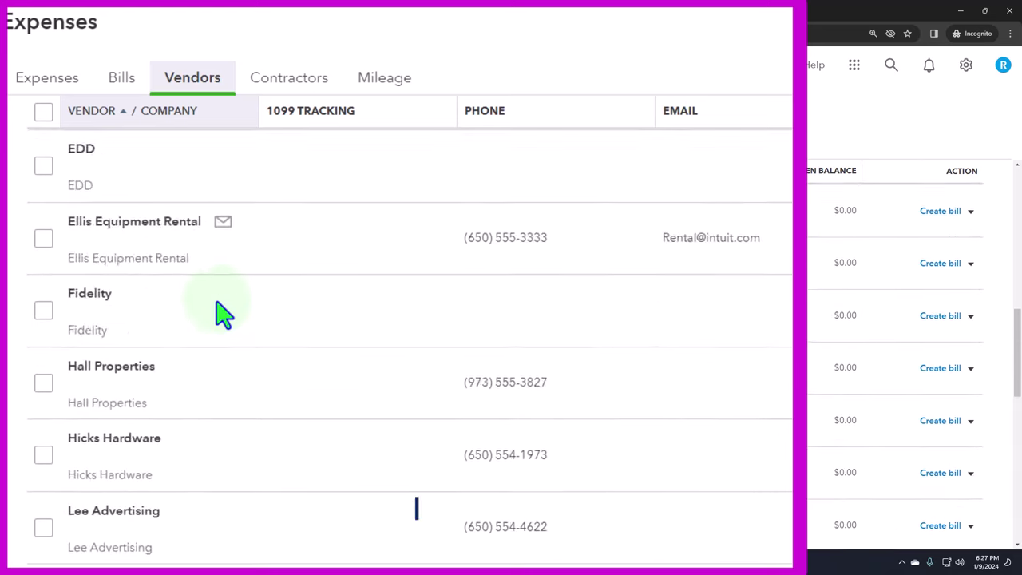
pyautogui.scroll(8, 224, 314)
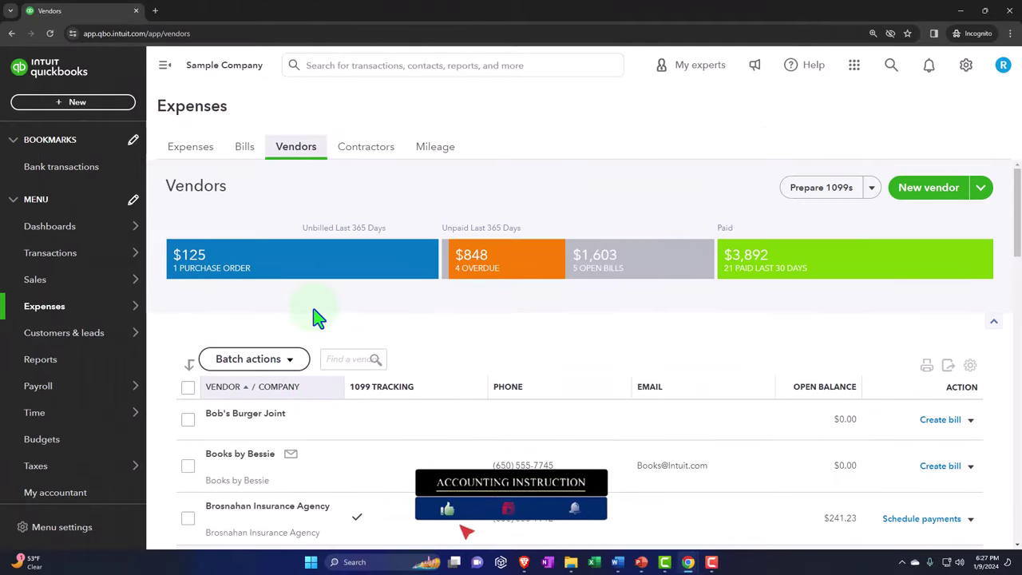
# Step: Open Expenses by Vendor Summary from the Reports page's Expenses and vendors section in a new tab
pyautogui.moveTo(72, 334)
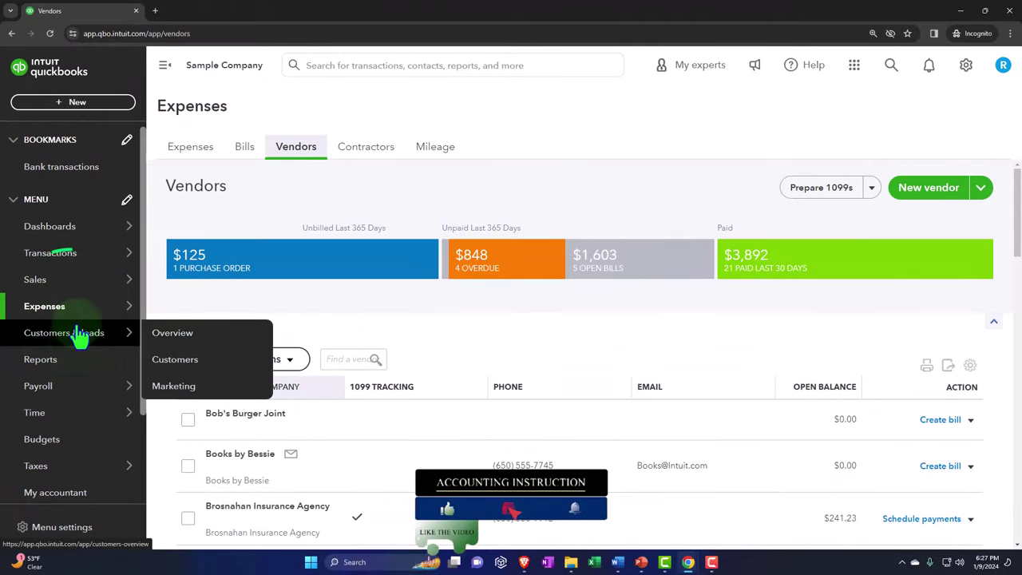
pyautogui.click(72, 361)
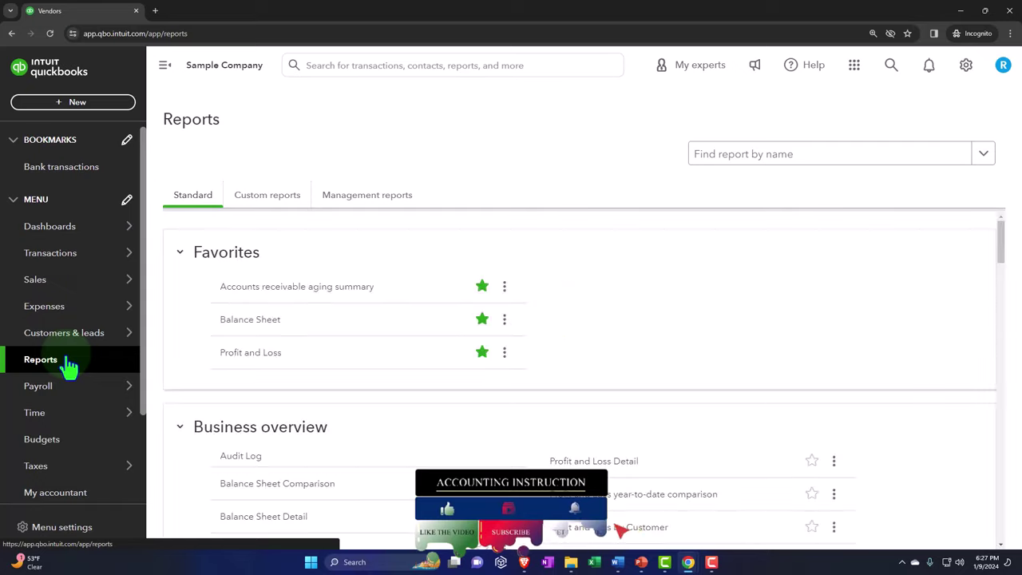
pyautogui.click(165, 65)
pyautogui.scroll(-8, 251, 326)
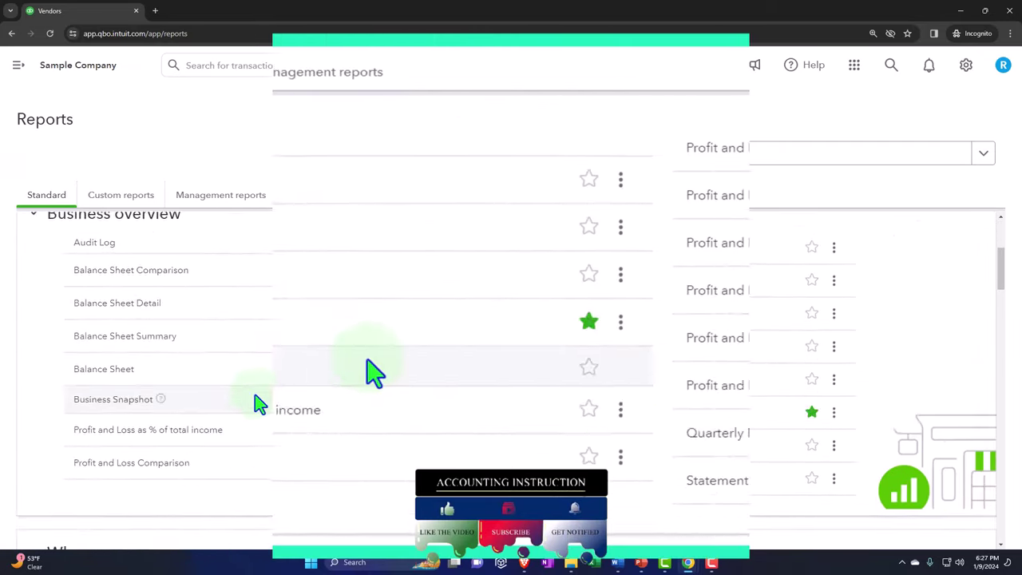
pyautogui.scroll(-15, 369, 374)
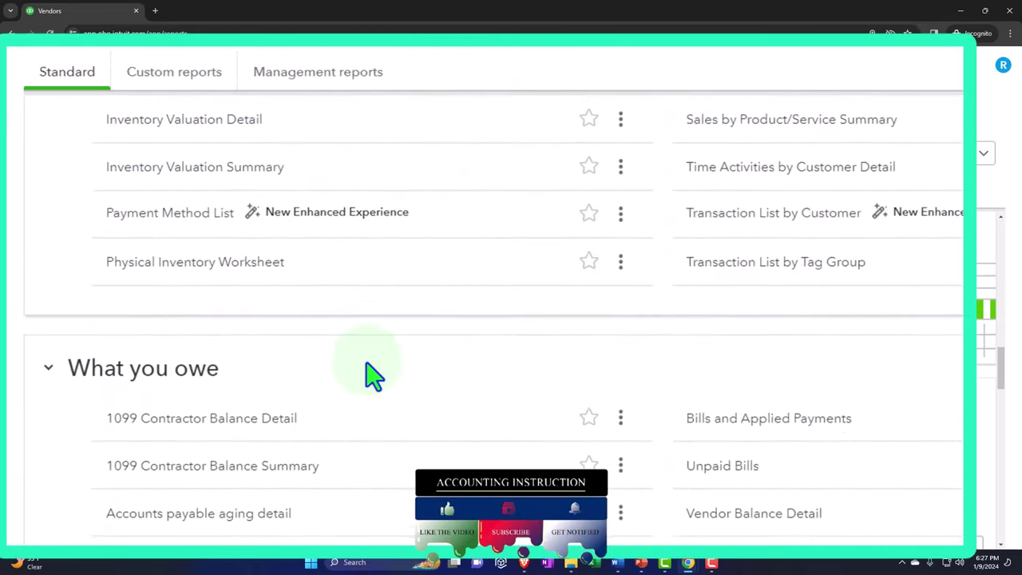
pyautogui.scroll(-5, 369, 374)
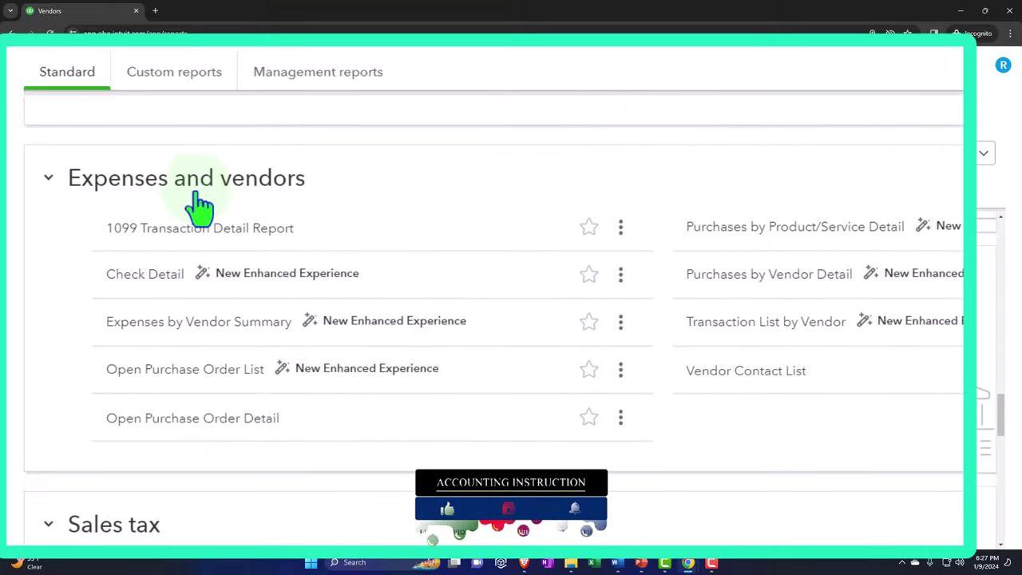
pyautogui.rightClick(204, 336)
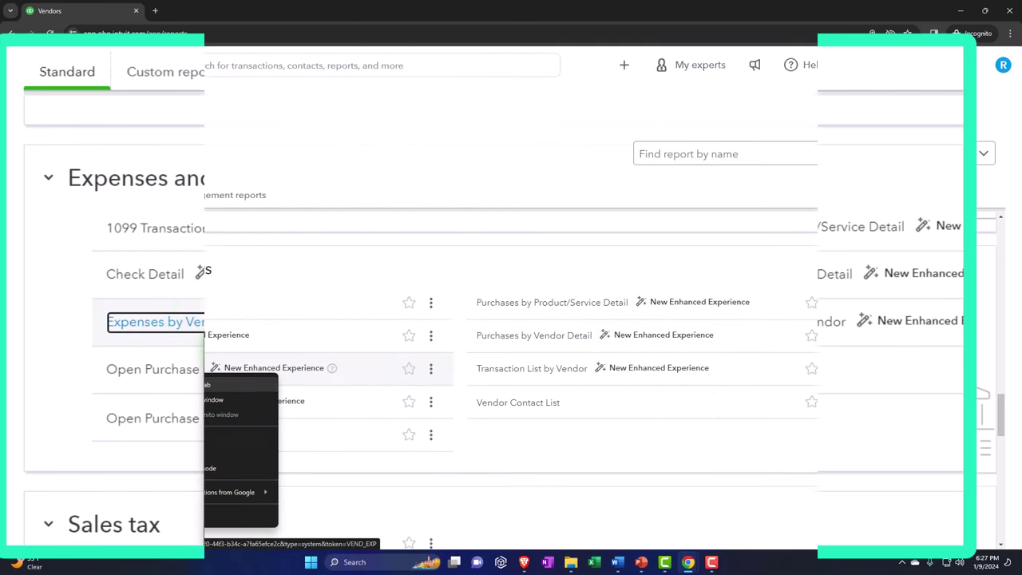
pyautogui.click(164, 384)
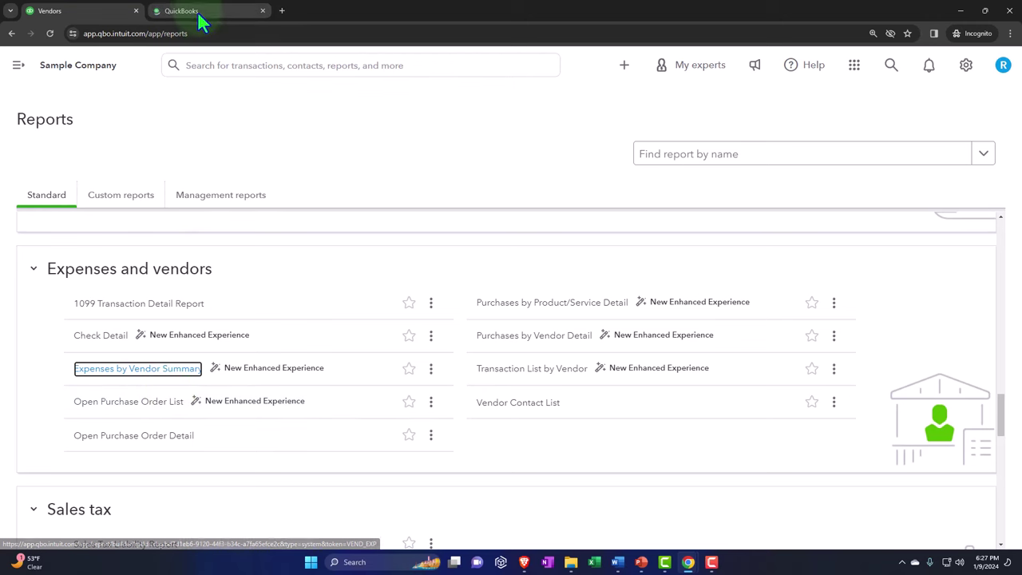
pyautogui.click(197, 11)
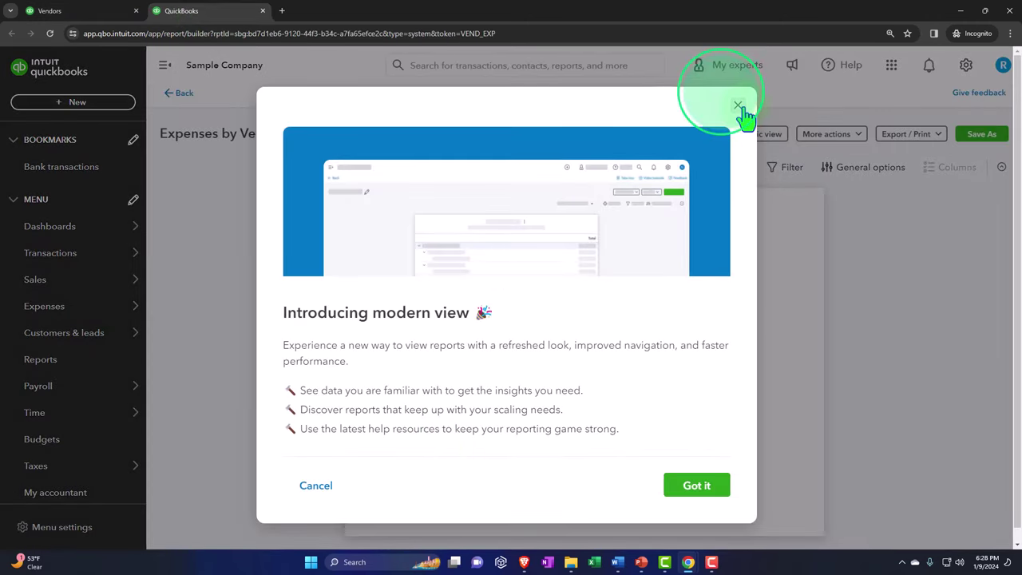
# Step: Dismiss the modern-view popup, collapse the sidebar, and set custom dates 01/01/2023–12/31/2023
pyautogui.click(736, 104)
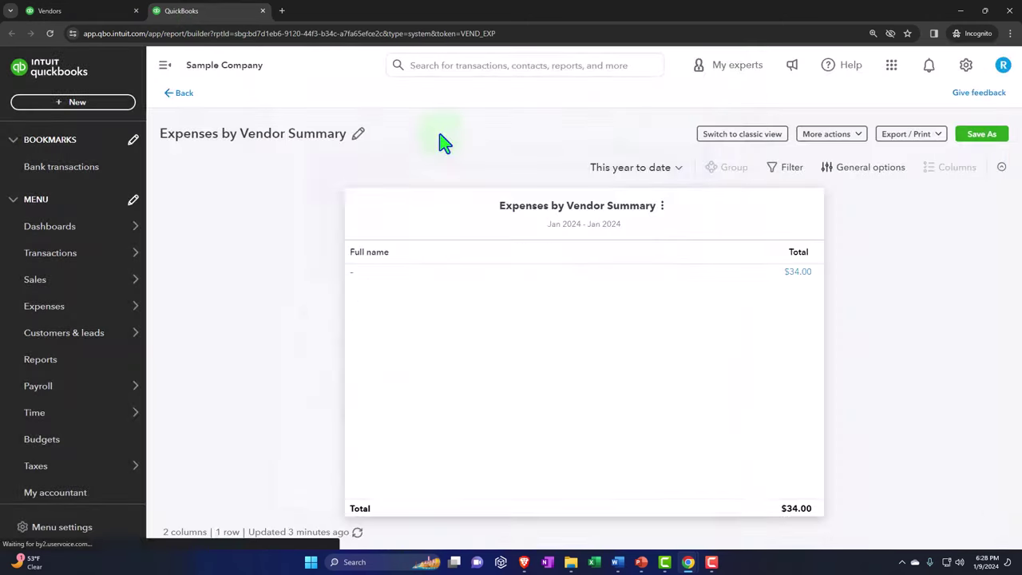
pyautogui.click(164, 65)
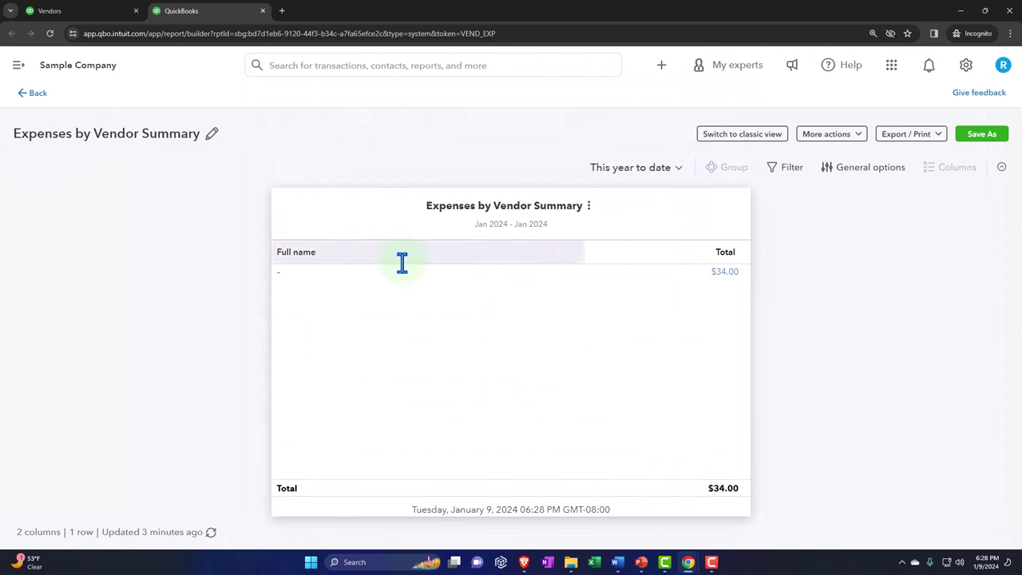
pyautogui.click(637, 167)
pyautogui.scroll(3, 622, 220)
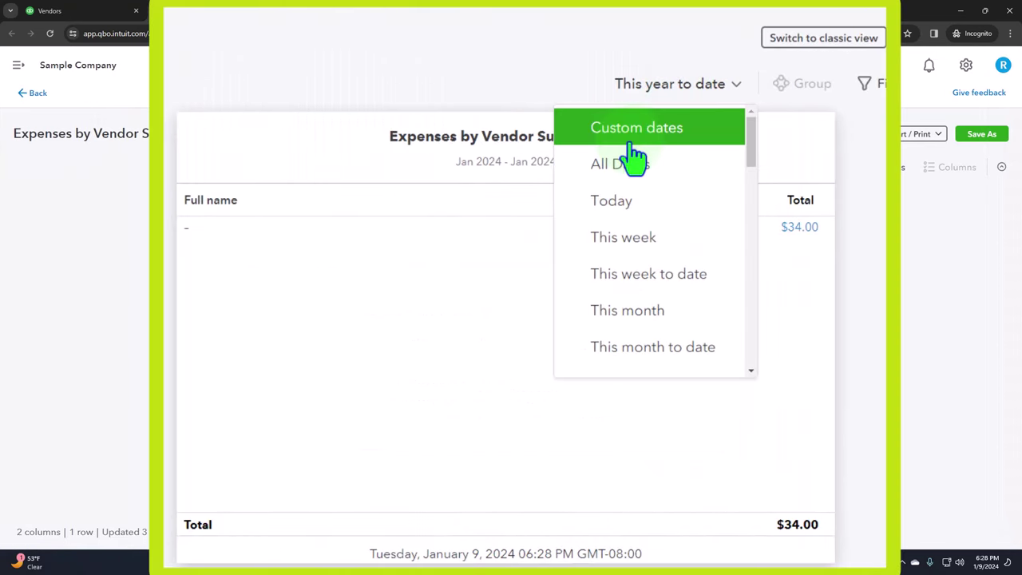
pyautogui.click(633, 144)
pyautogui.click(529, 84)
pyautogui.write('0')
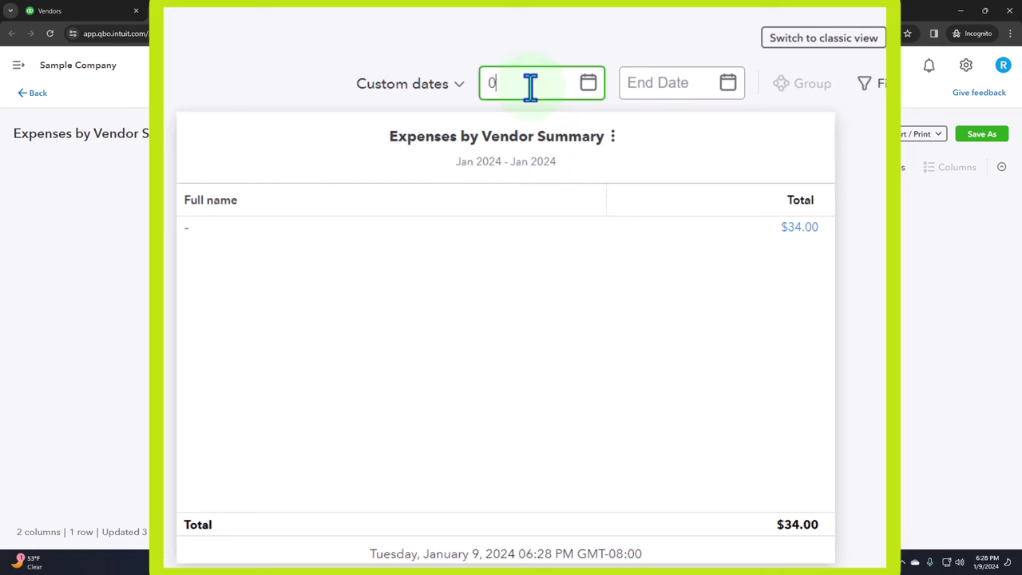
pyautogui.write('1/01/2023')
pyautogui.press('Tab')
pyautogui.write('12')
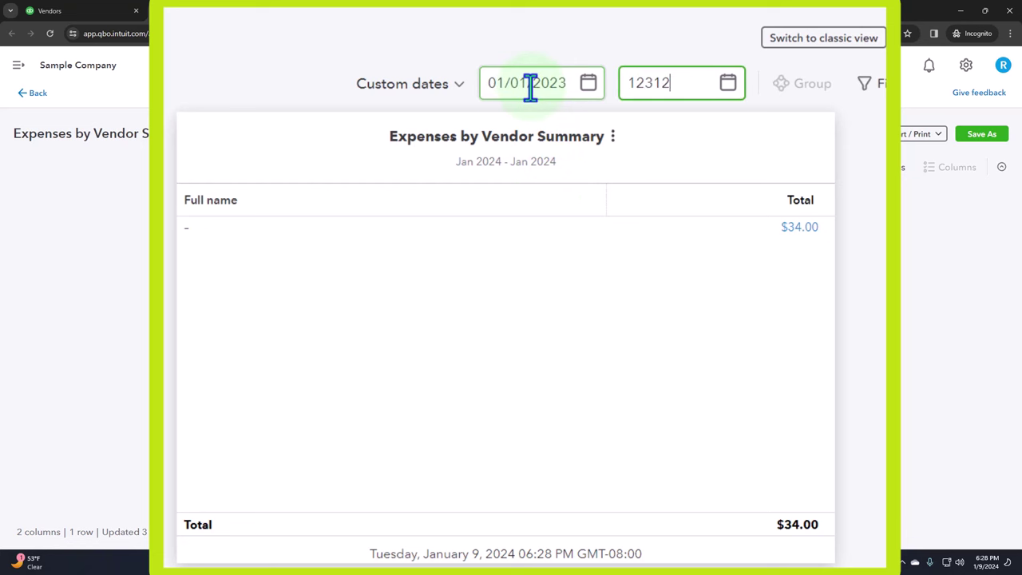
pyautogui.write('/31/2023')
pyautogui.press('Tab')
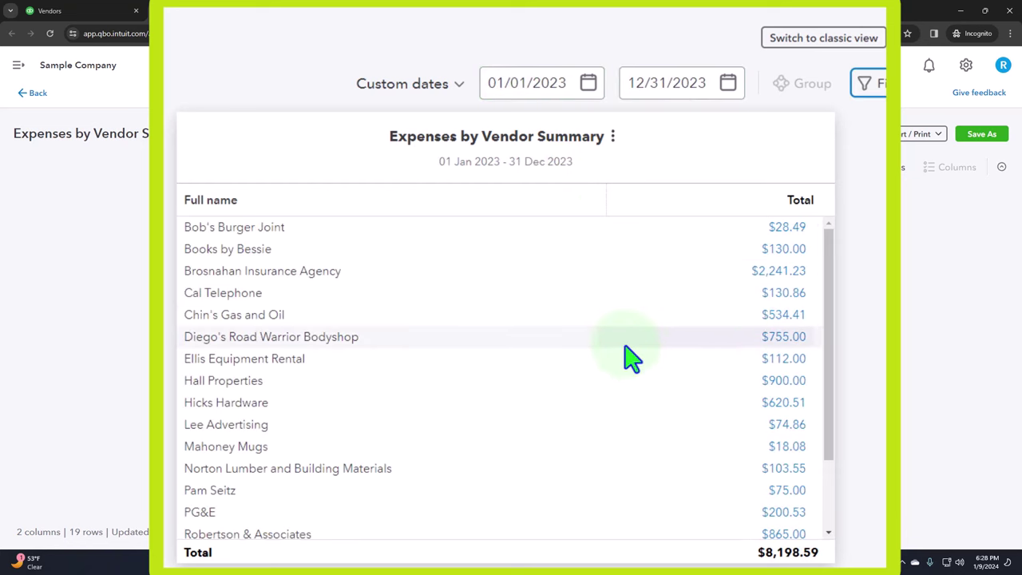
# Step: Review the 2023 vendor expense totals of $8,198.59
pyautogui.scroll(-3, 631, 360)
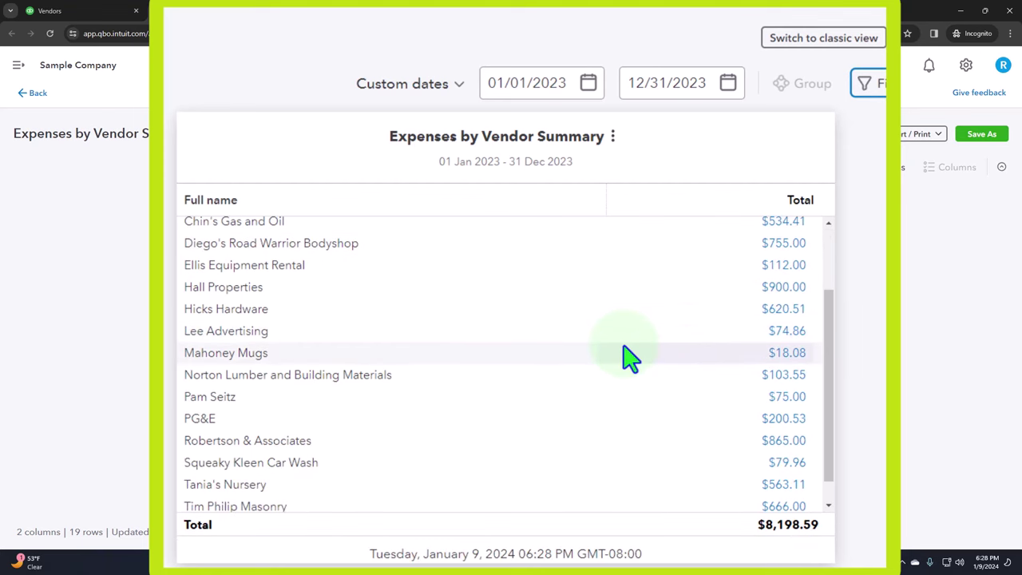
pyautogui.scroll(2, 620, 383)
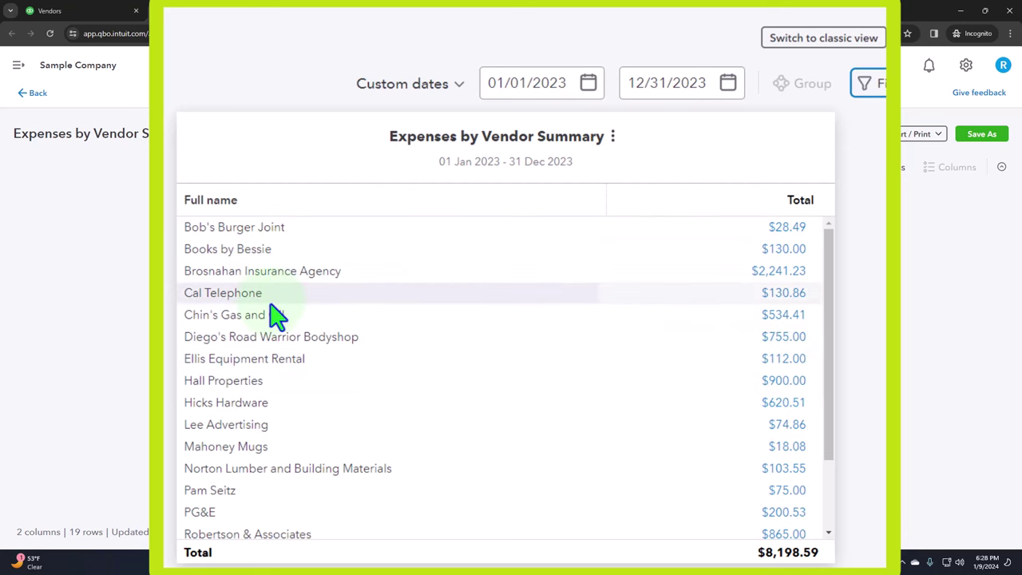
pyautogui.scroll(-3, 270, 303)
pyautogui.scroll(-1, 270, 324)
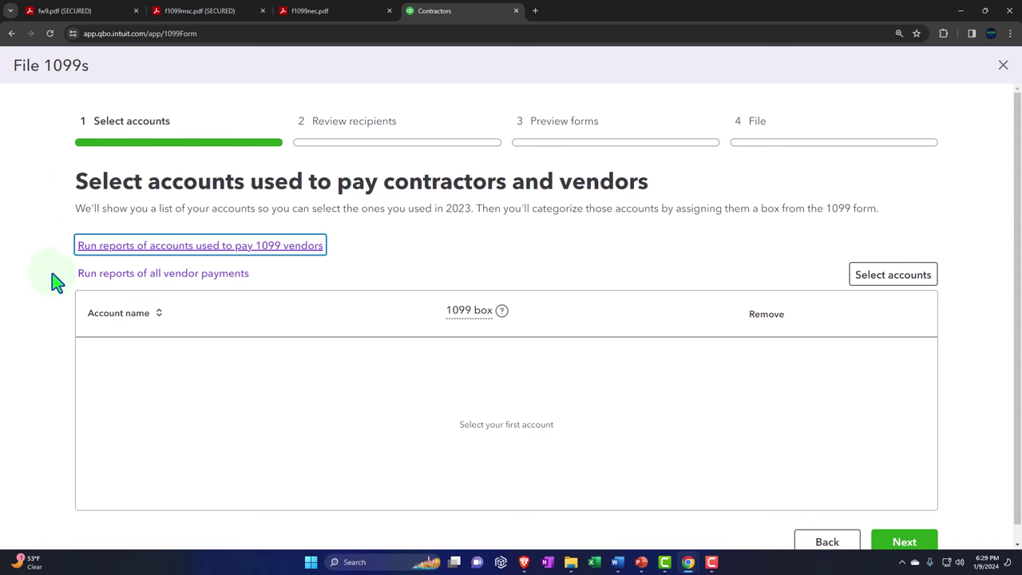
# Step: Open the Add / Edit accounts panel and scroll through the chart of accounts
pyautogui.click(879, 281)
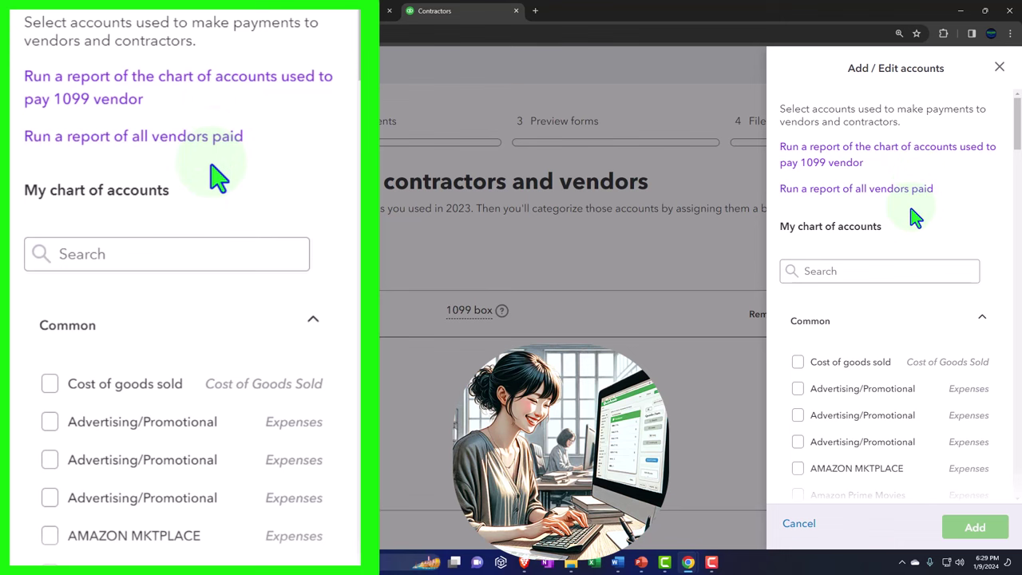
pyautogui.scroll(-3, 912, 212)
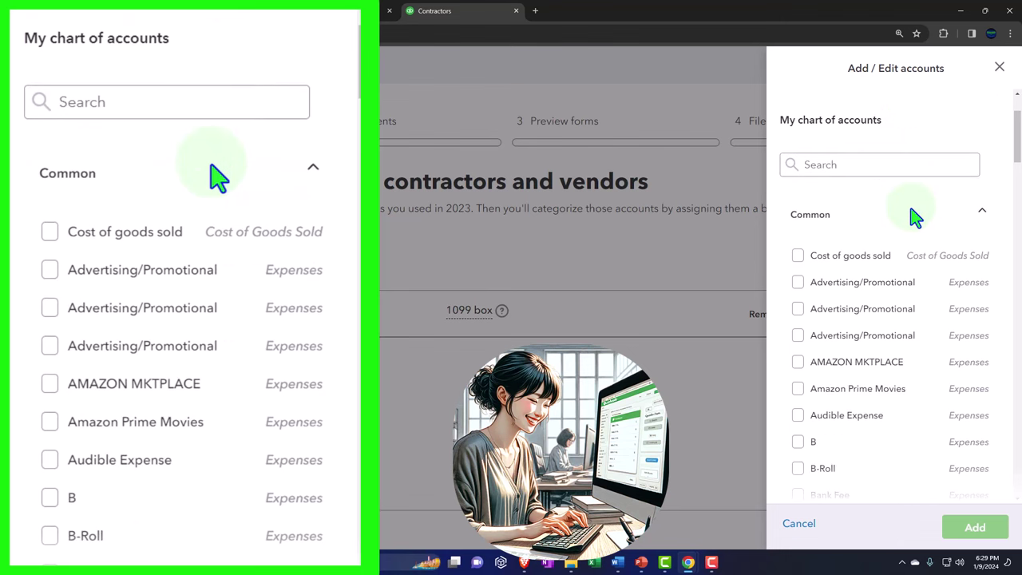
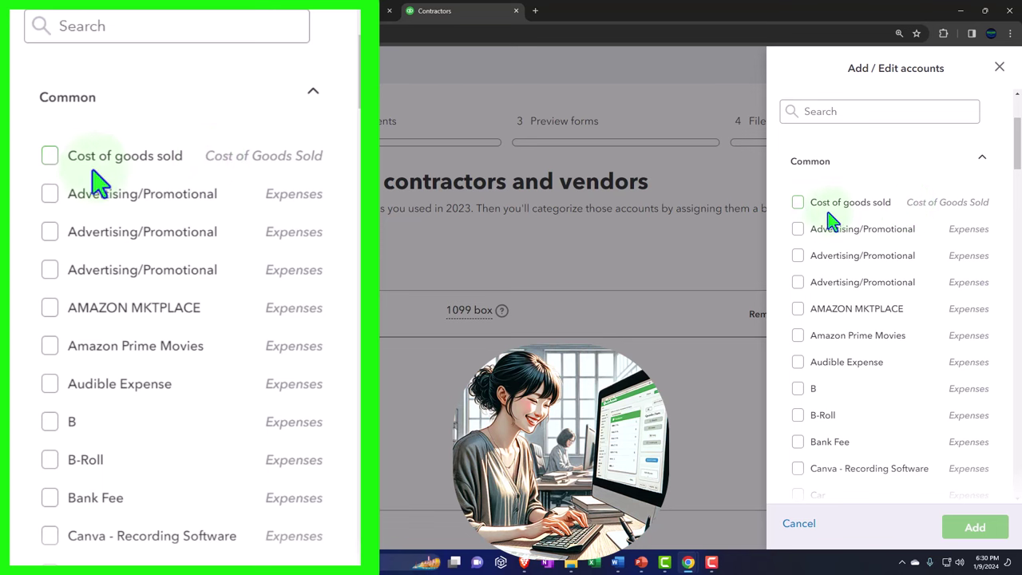
# Step: Tick Cost of goods sold, the three Advertising/Promotional, Amazon, Audible, B, B-Roll, Bank Fee and Canva accounts
pyautogui.click(798, 203)
pyautogui.click(797, 230)
pyautogui.click(798, 256)
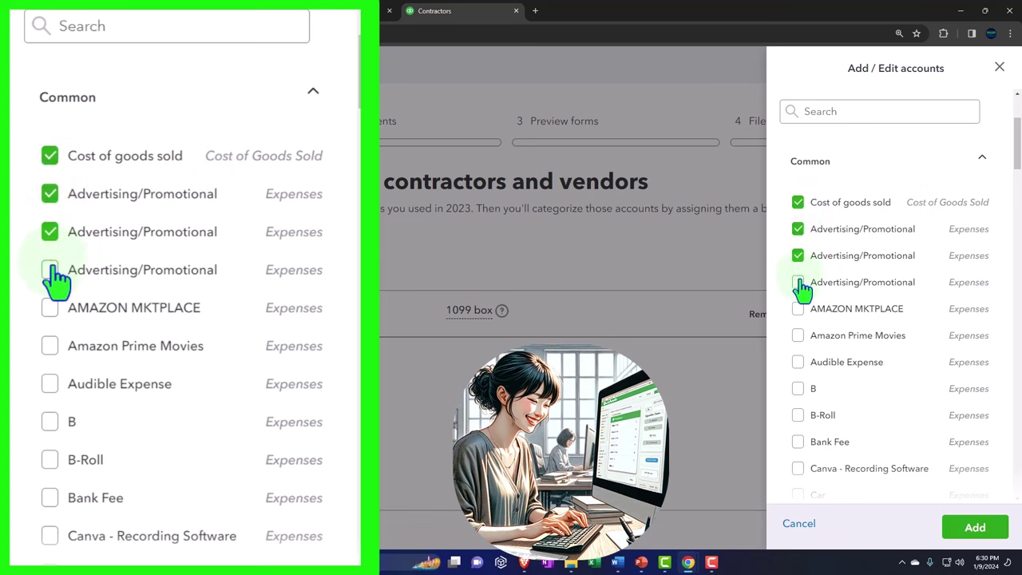
pyautogui.click(798, 282)
pyautogui.click(798, 308)
pyautogui.click(799, 335)
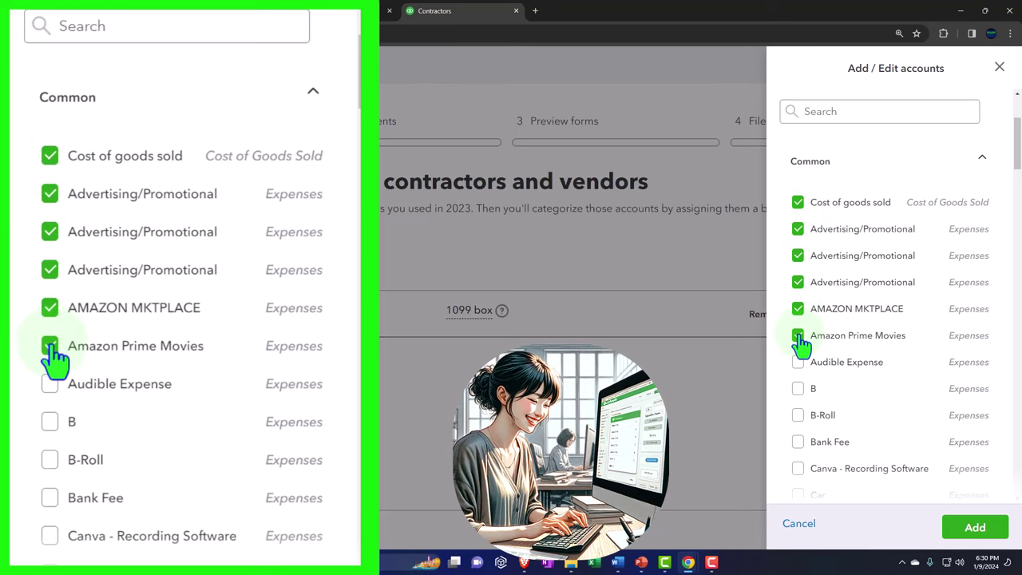
pyautogui.scroll(-1, 799, 320)
pyautogui.click(798, 308)
pyautogui.click(798, 335)
pyautogui.scroll(-1, 797, 335)
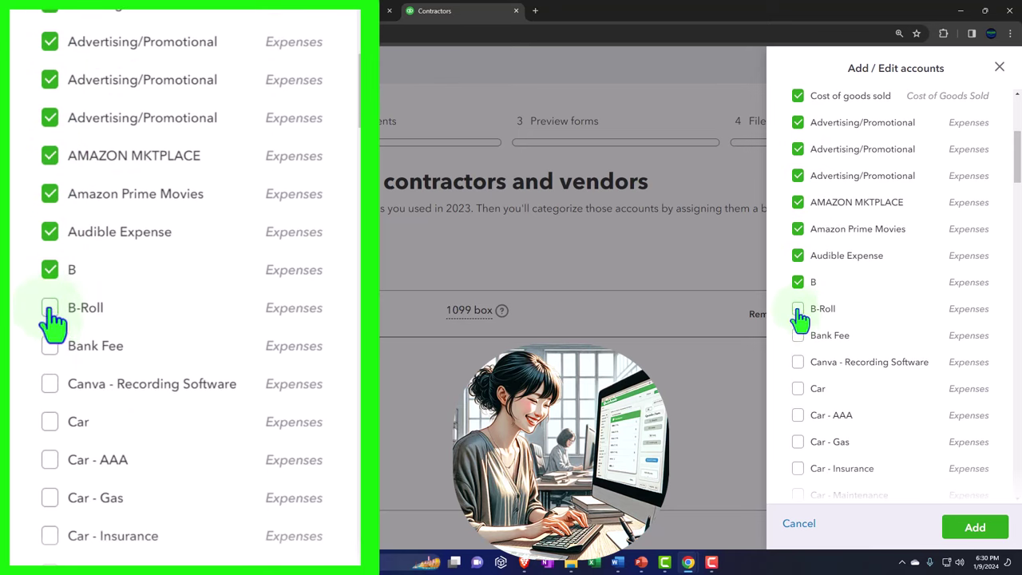
pyautogui.click(798, 309)
pyautogui.click(798, 336)
pyautogui.click(797, 361)
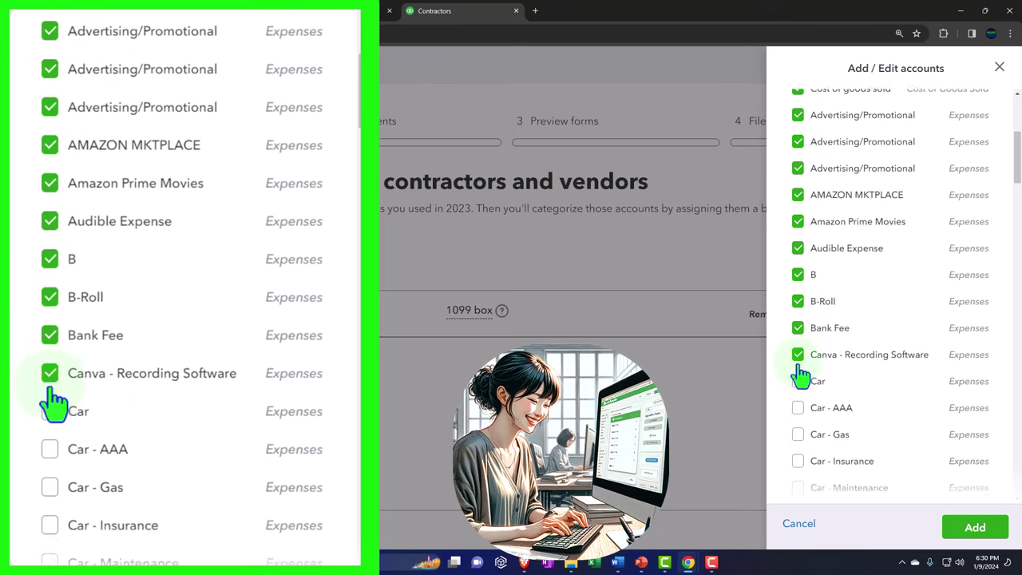
# Step: Tick the Car accounts, Charitable Donation, the Computer accounts, Continuing Education and Contractor
pyautogui.scroll(-2, 799, 336)
pyautogui.click(798, 282)
pyautogui.click(798, 308)
pyautogui.click(798, 336)
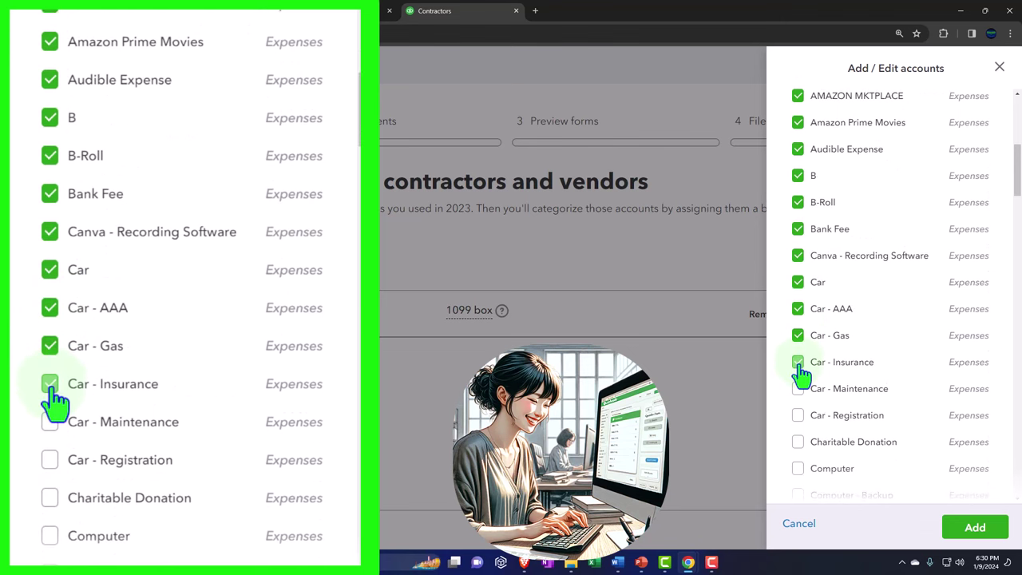
pyautogui.click(798, 362)
pyautogui.scroll(-1, 798, 343)
pyautogui.click(798, 336)
pyautogui.click(798, 362)
pyautogui.scroll(-1, 798, 357)
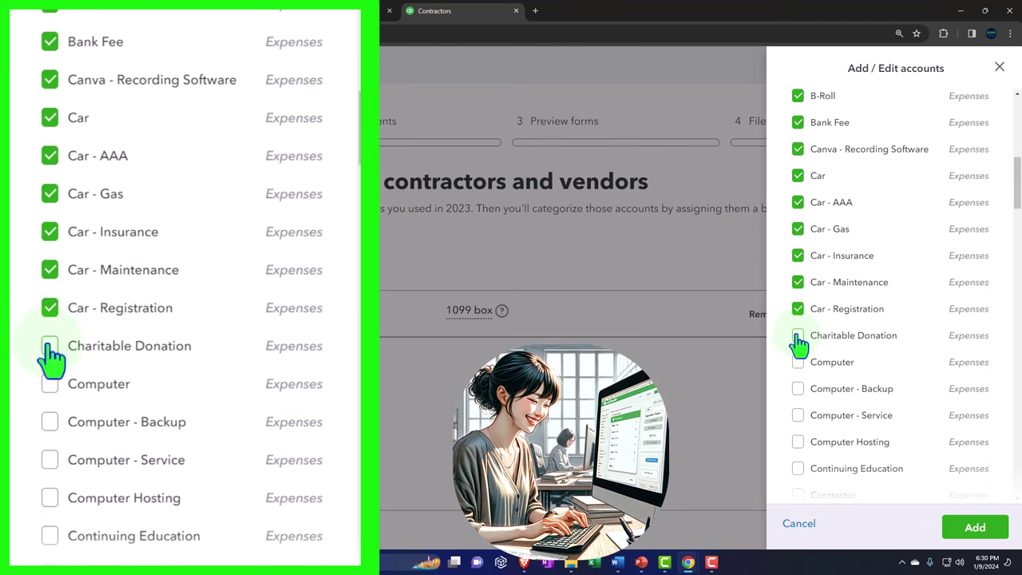
pyautogui.click(798, 335)
pyautogui.scroll(-1, 798, 335)
pyautogui.click(798, 308)
pyautogui.click(798, 336)
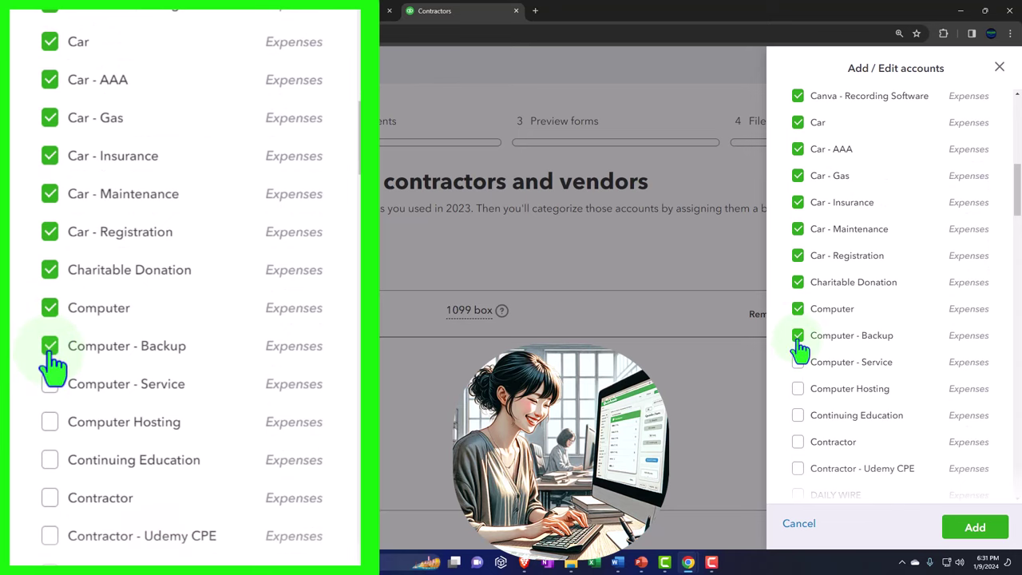
pyautogui.scroll(-1, 801, 336)
pyautogui.click(798, 309)
pyautogui.click(798, 335)
pyautogui.click(799, 366)
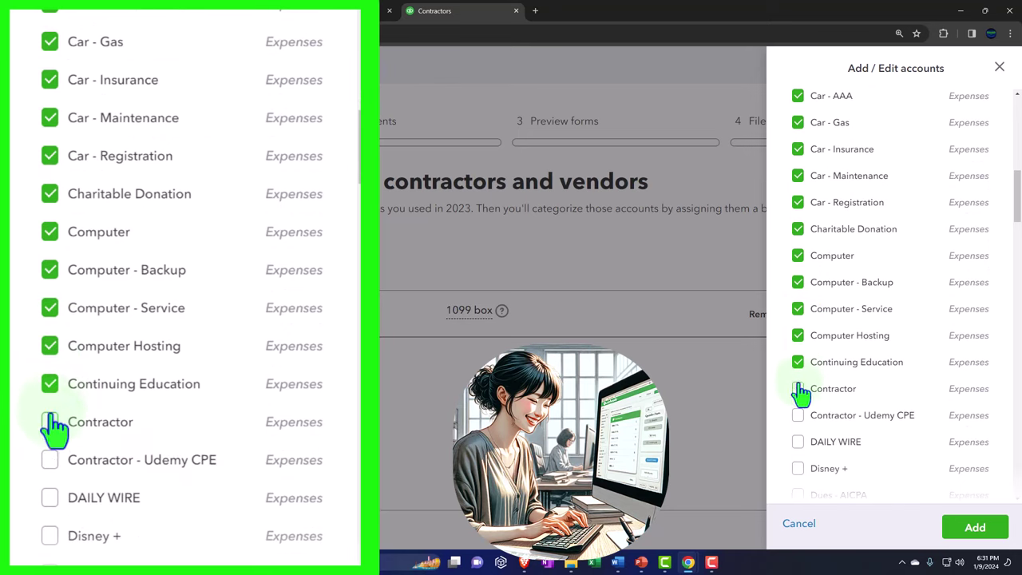
pyautogui.click(799, 390)
# Step: Tick Contractor - Udemy CPE, DAILY WIRE, Disney +, both Dues accounts, Entertainment subscriptions, Grammerly, Groceries and Guitar & Supplies accounts
pyautogui.scroll(-1, 799, 390)
pyautogui.click(799, 366)
pyautogui.click(798, 389)
pyautogui.scroll(-1, 798, 388)
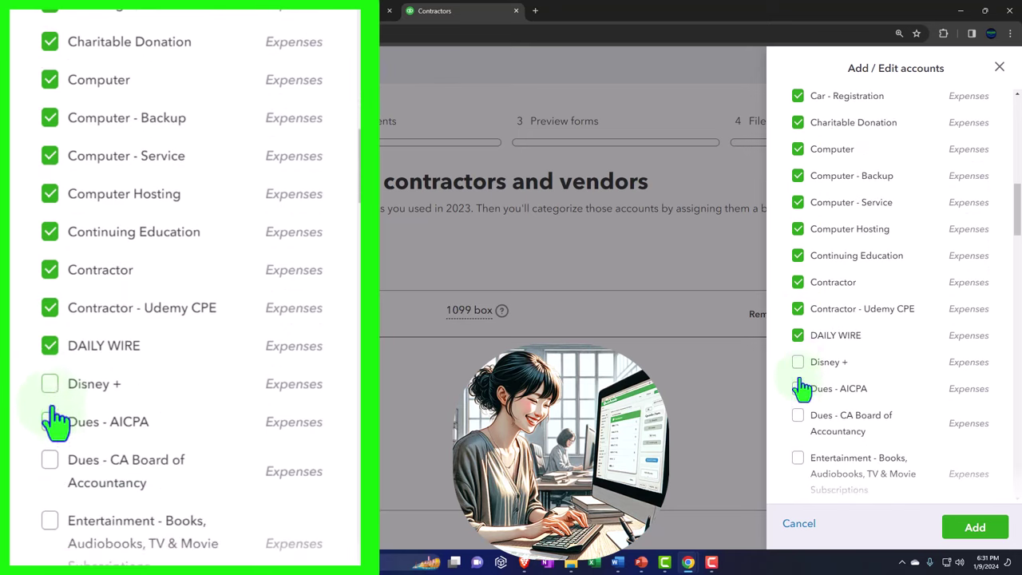
pyautogui.click(798, 362)
pyautogui.click(798, 388)
pyautogui.scroll(-1, 799, 379)
pyautogui.click(798, 372)
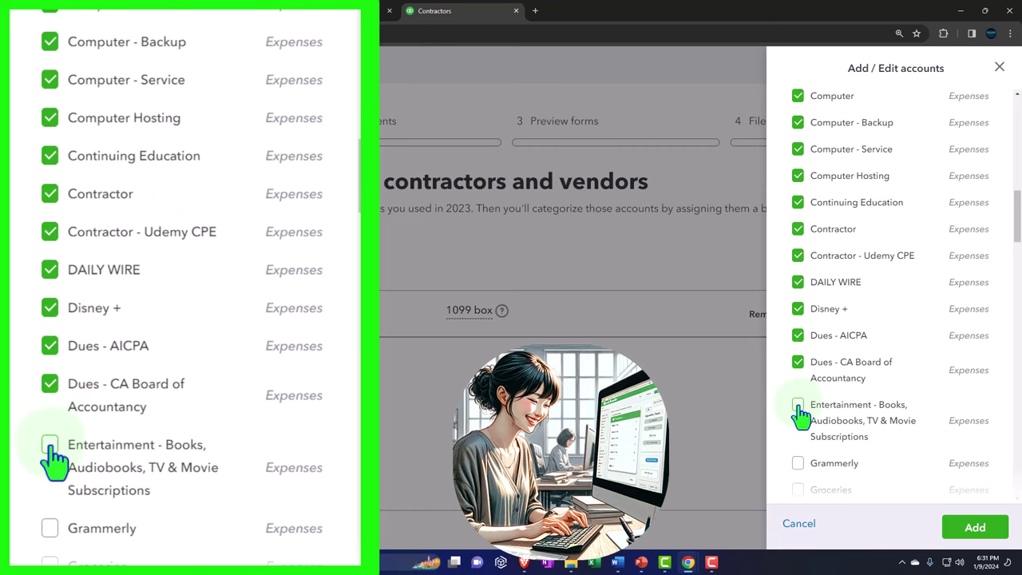
pyautogui.click(798, 409)
pyautogui.scroll(-1, 799, 411)
pyautogui.click(798, 413)
pyautogui.scroll(-2, 803, 412)
pyautogui.scroll(-2, 802, 383)
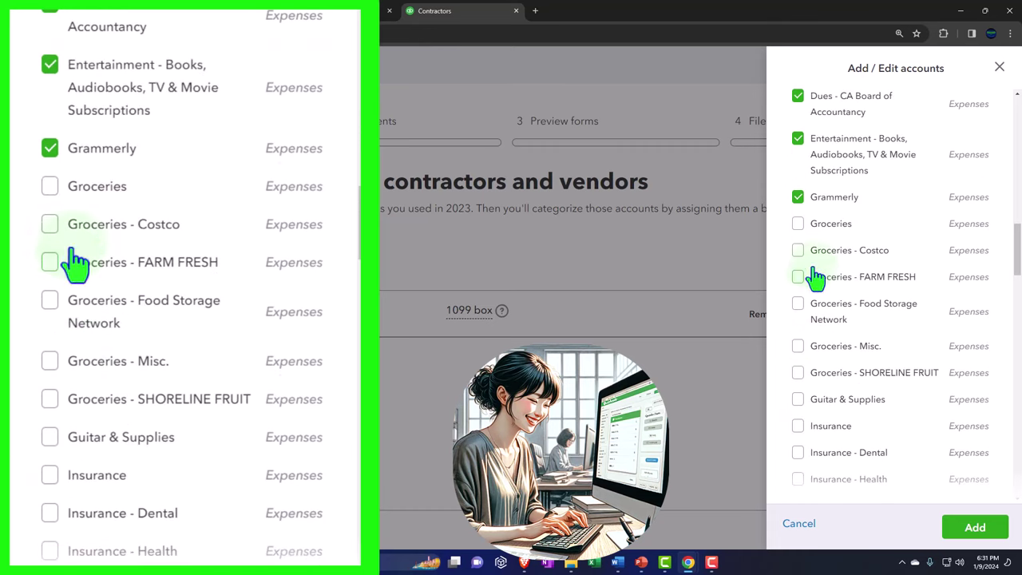
pyautogui.click(798, 224)
pyautogui.click(798, 250)
pyautogui.click(798, 278)
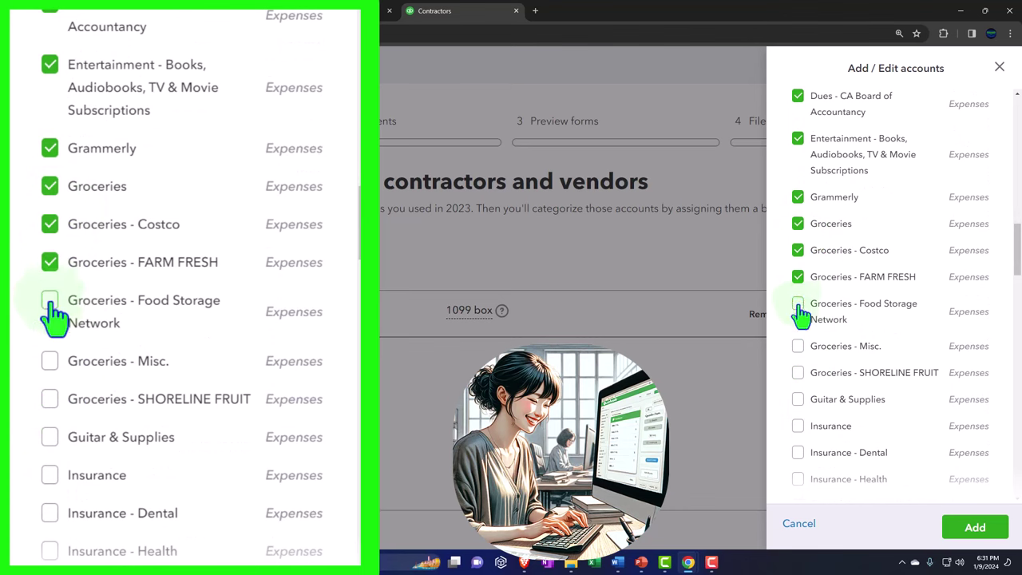
pyautogui.click(798, 305)
pyautogui.click(798, 347)
pyautogui.click(798, 373)
pyautogui.click(798, 399)
# Step: Tick Insurance and its Dental, Health, Home Owner, Liability and Life accounts, then add all selections
pyautogui.scroll(-1, 801, 404)
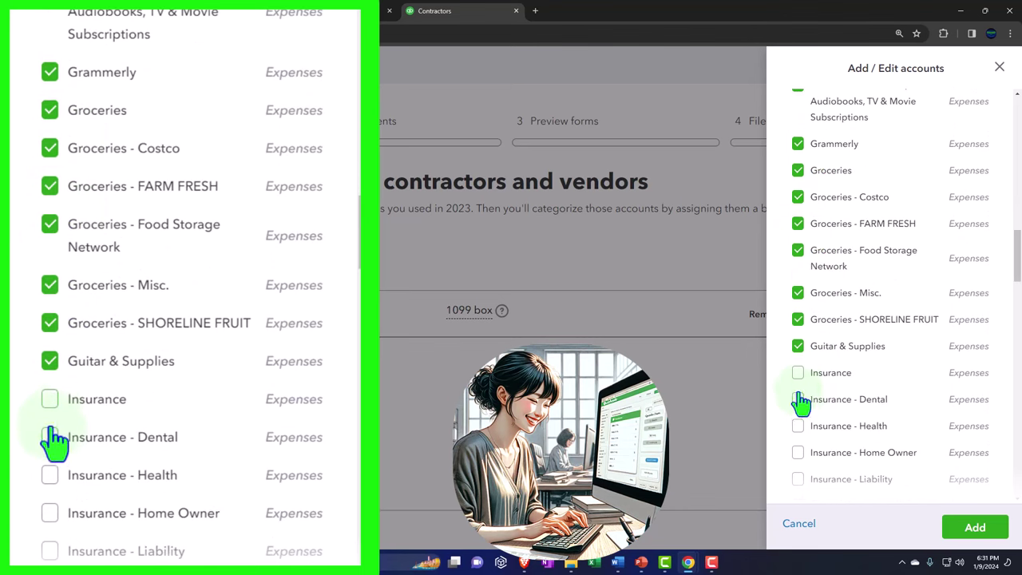
pyautogui.click(798, 369)
pyautogui.click(798, 396)
pyautogui.click(798, 422)
pyautogui.scroll(-2, 801, 431)
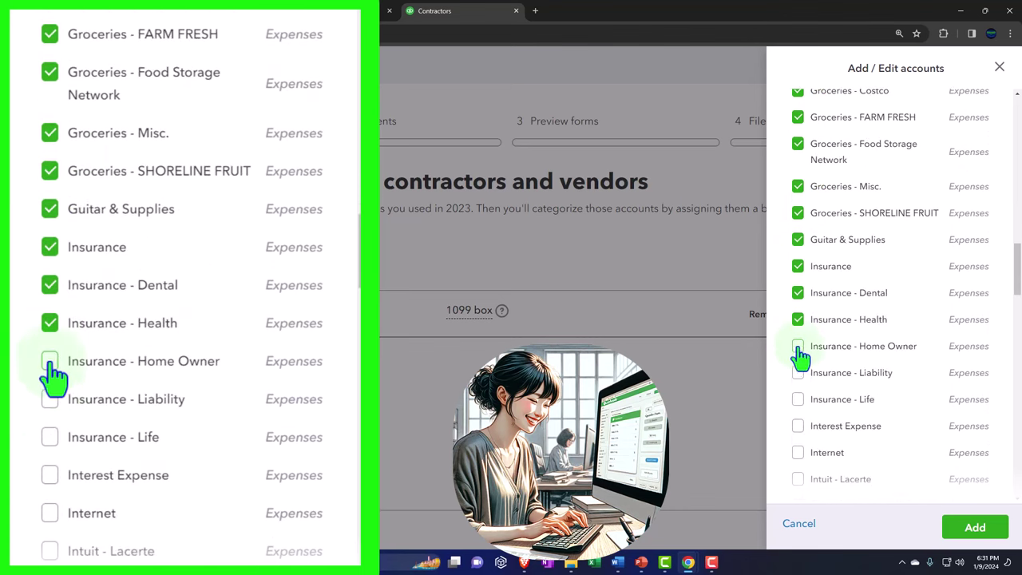
pyautogui.click(798, 346)
pyautogui.click(798, 372)
pyautogui.click(798, 400)
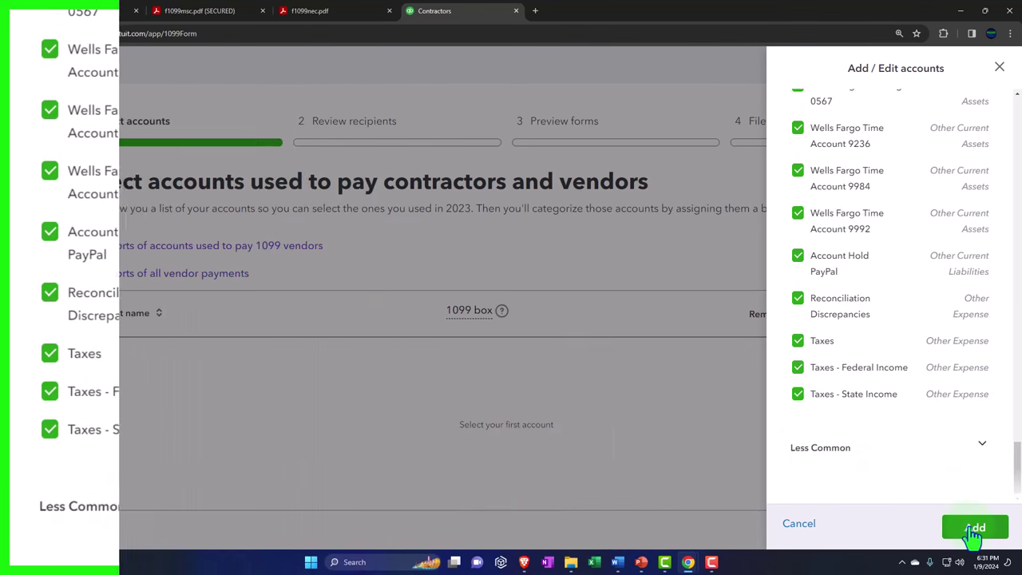
pyautogui.click(975, 529)
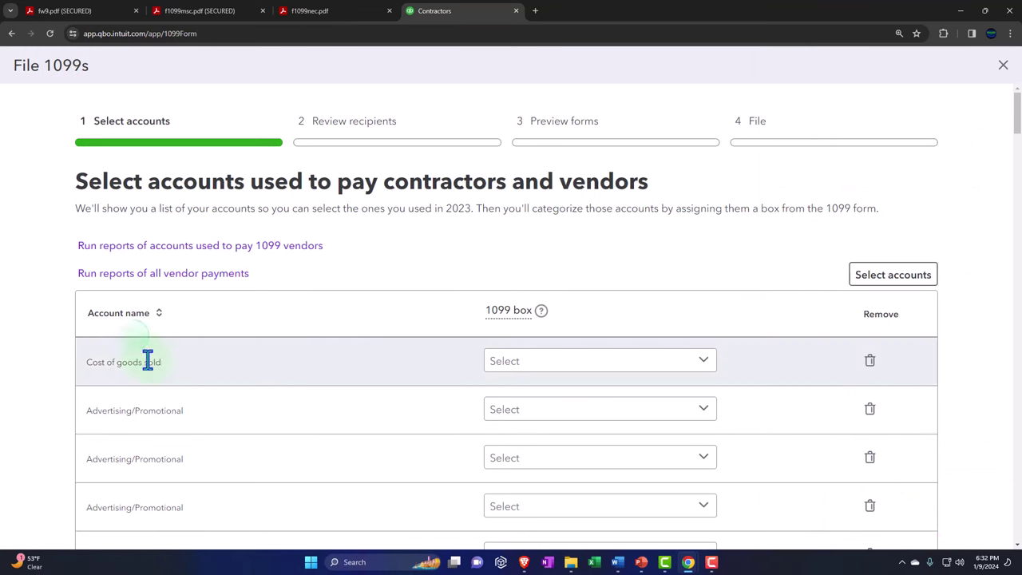
# Step: Review the newly added 1099 accounts, then switch to the fw9.pdf W-9 form
pyautogui.scroll(-1, 147, 361)
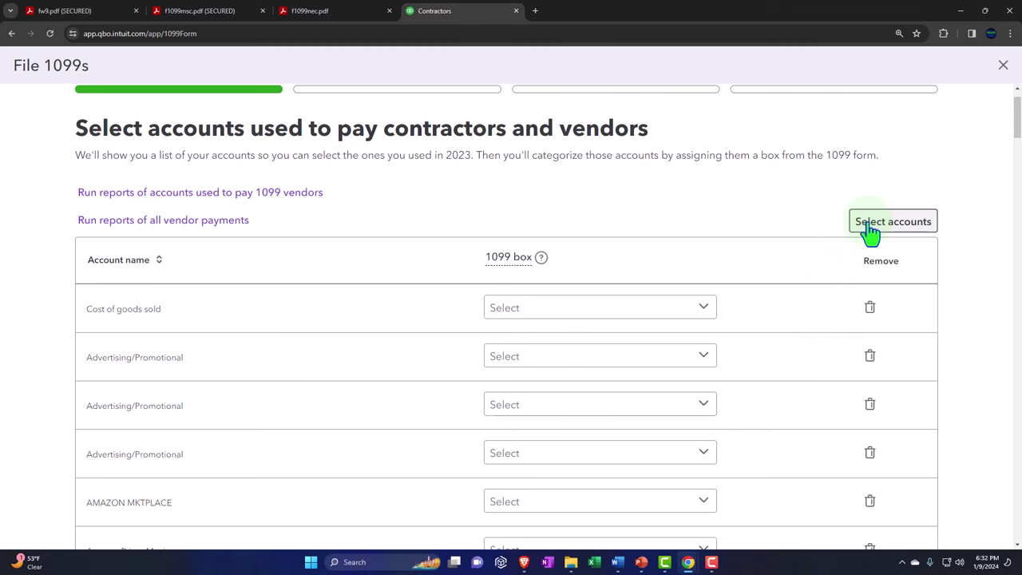
pyautogui.scroll(-1, 851, 292)
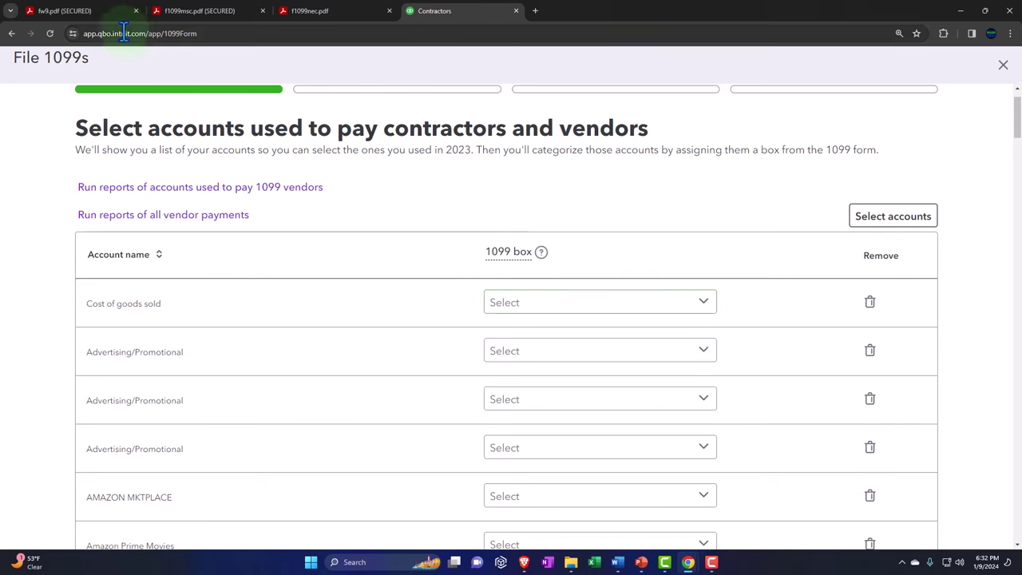
pyautogui.click(101, 16)
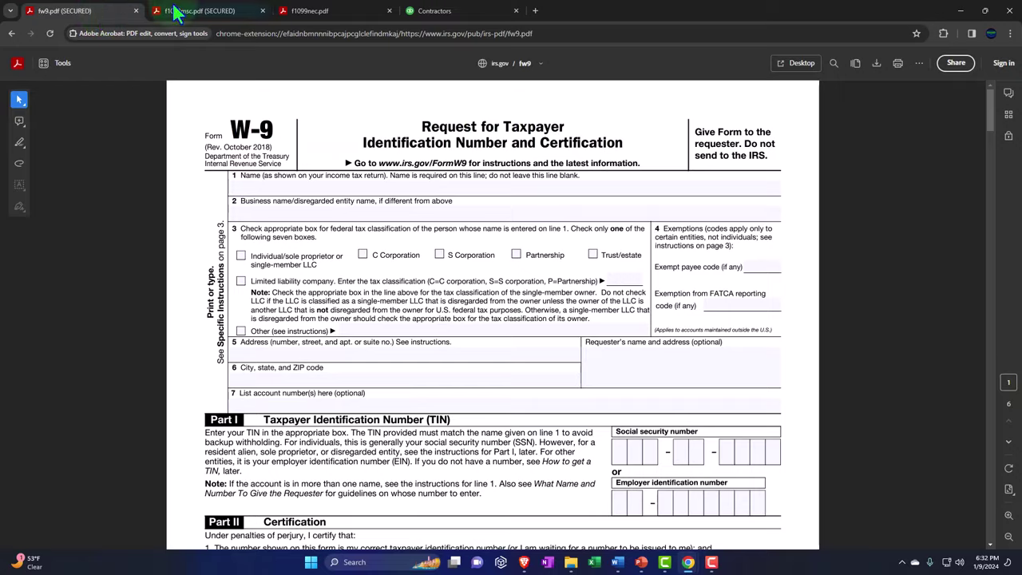
# Step: Study the 1099-MISC boxes on page 2 of f1099msc.pdf, then return to the Contractors tab
pyautogui.click(182, 11)
pyautogui.scroll(-6, 172, 158)
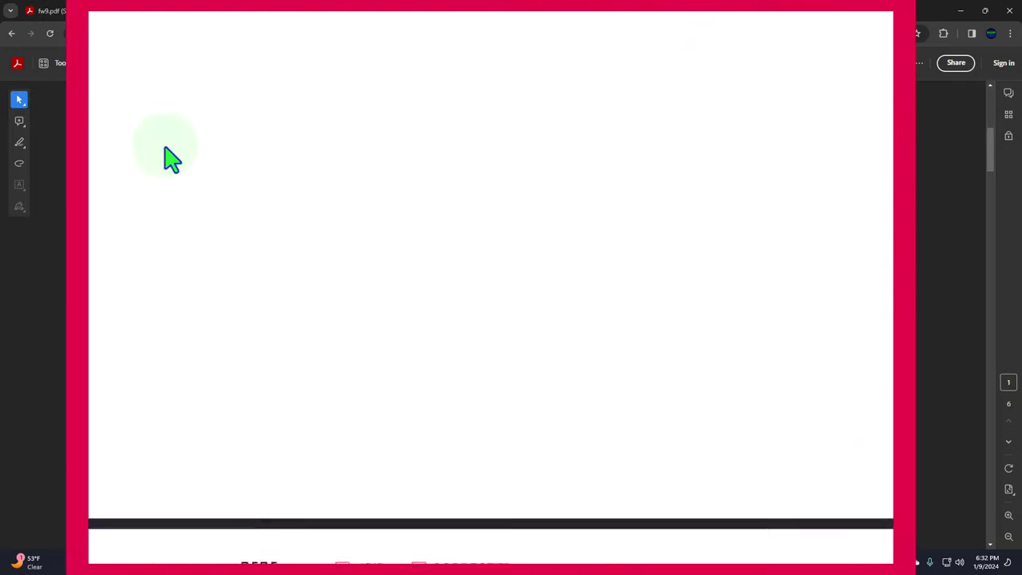
pyautogui.scroll(-2, 172, 157)
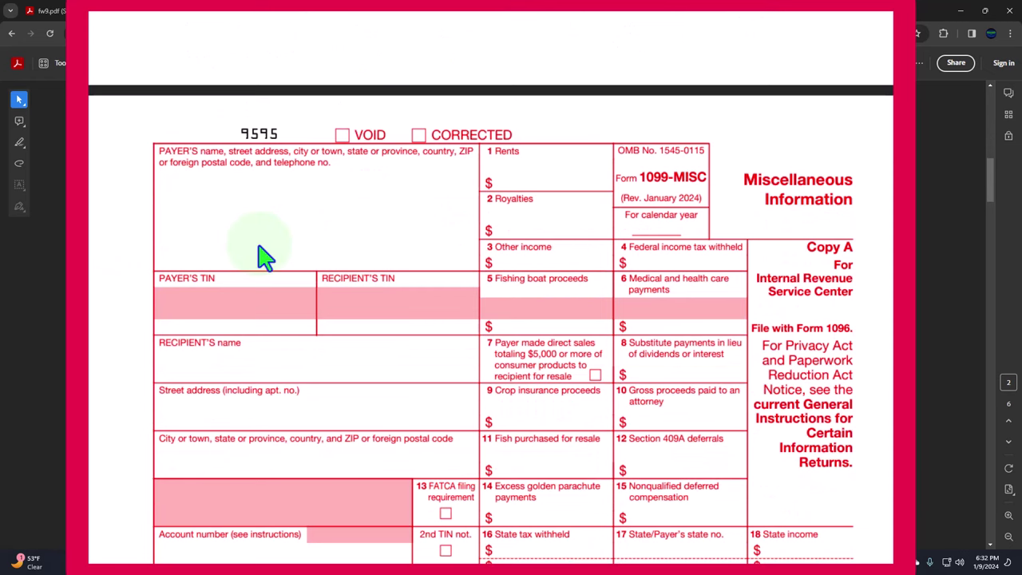
pyautogui.scroll(10, 491, 288)
pyautogui.scroll(-10, 266, 152)
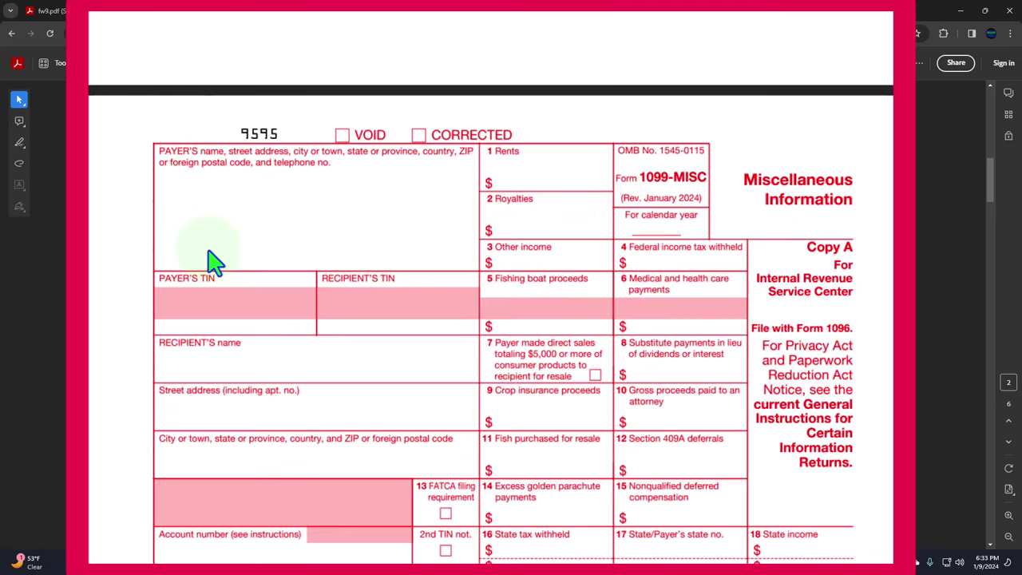
pyautogui.scroll(-2, 211, 258)
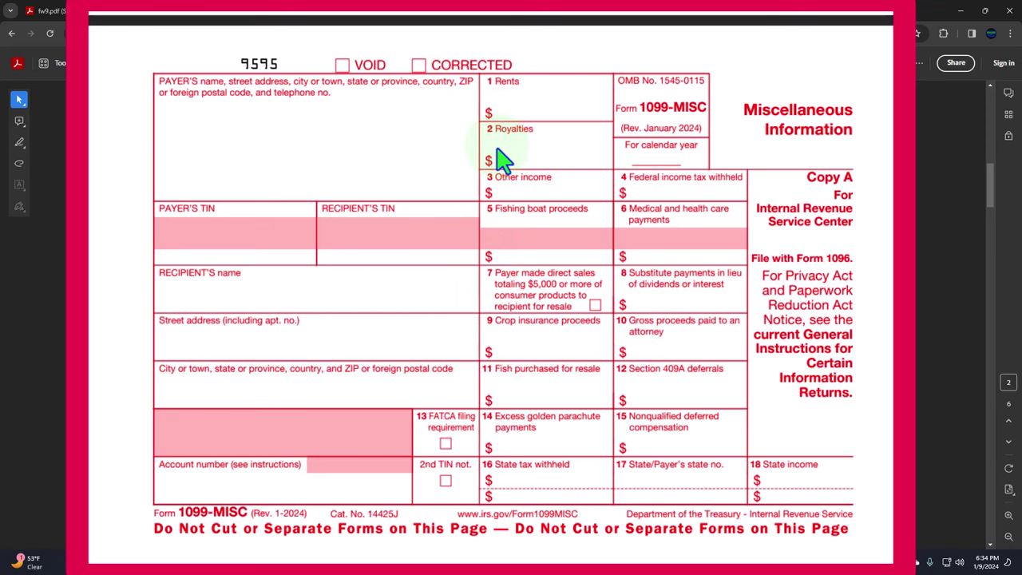
pyautogui.click(435, 11)
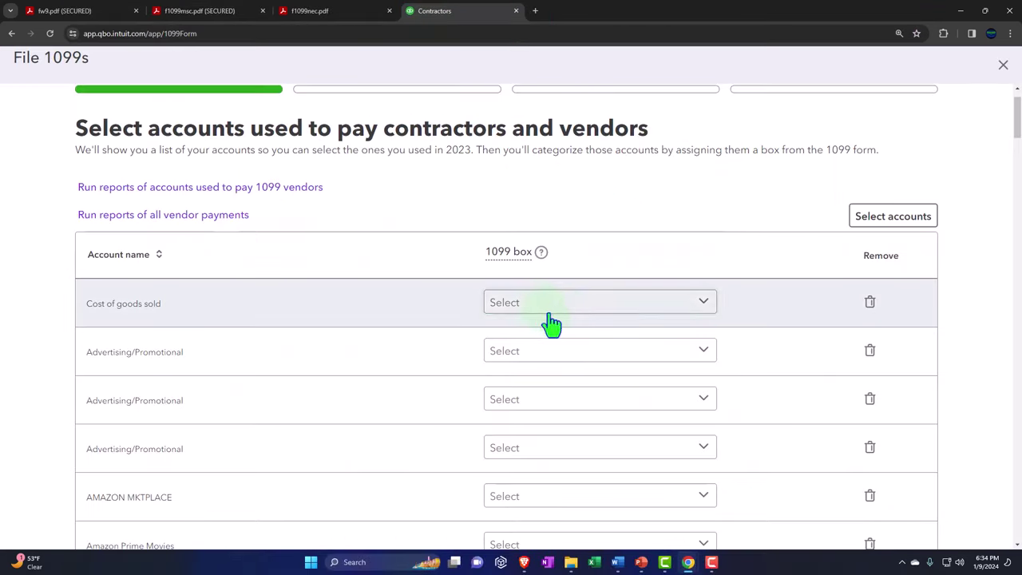
# Step: Map Cost of goods sold to Non-employee compensation | Box 1 1099-NEC
pyautogui.scroll(-2, 559, 323)
pyautogui.click(706, 205)
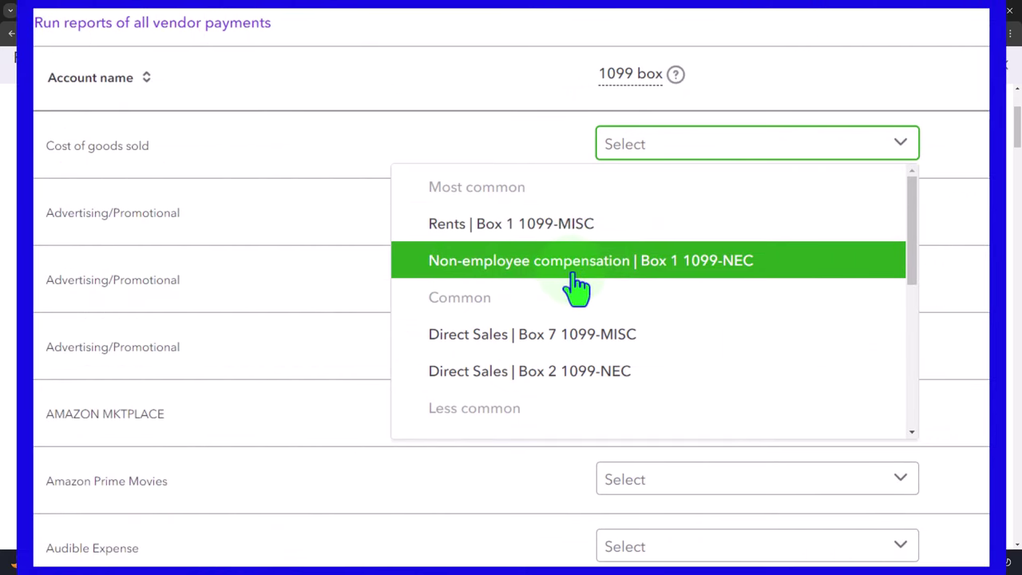
pyautogui.click(631, 271)
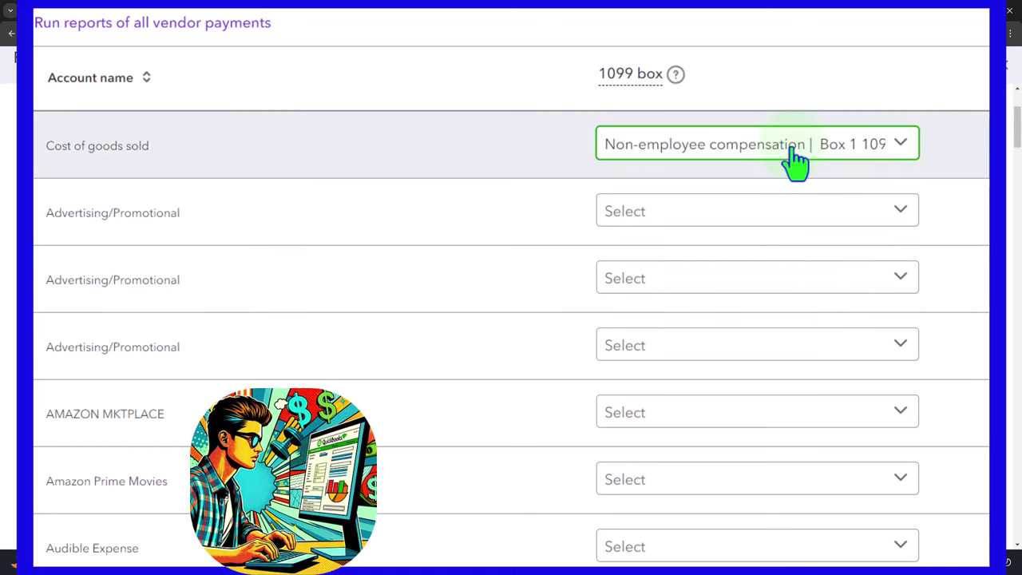
pyautogui.click(797, 153)
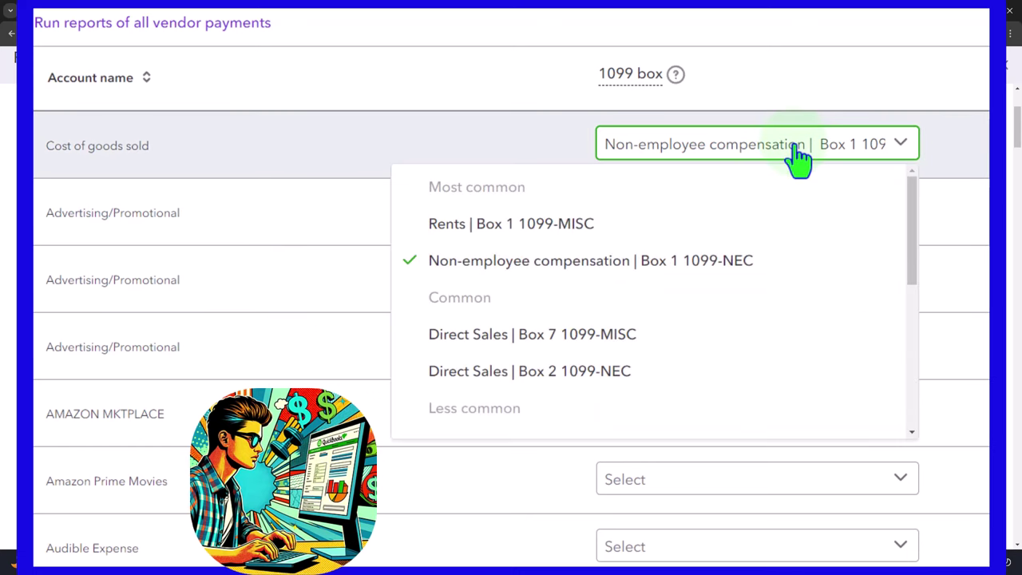
pyautogui.click(796, 152)
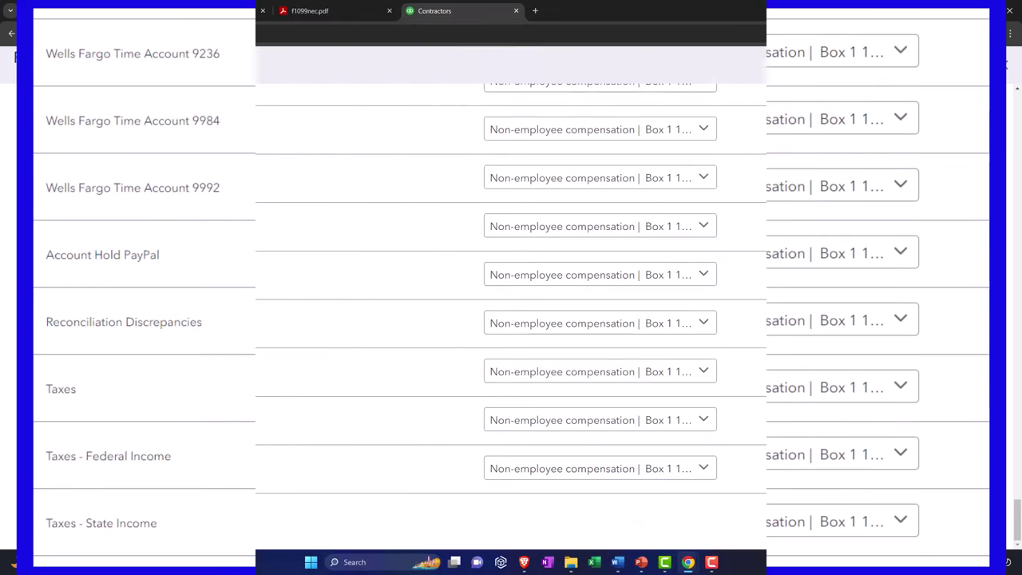
# Step: Advance to Review recipients, showing COSTCO COM with a 2908.59 reportable total
pyautogui.click(901, 527)
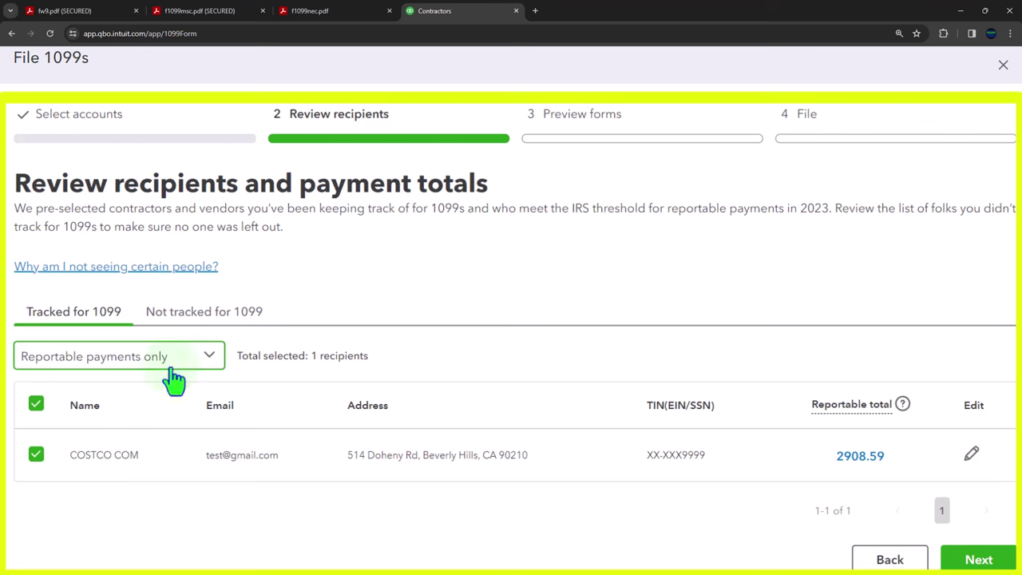
pyautogui.click(210, 364)
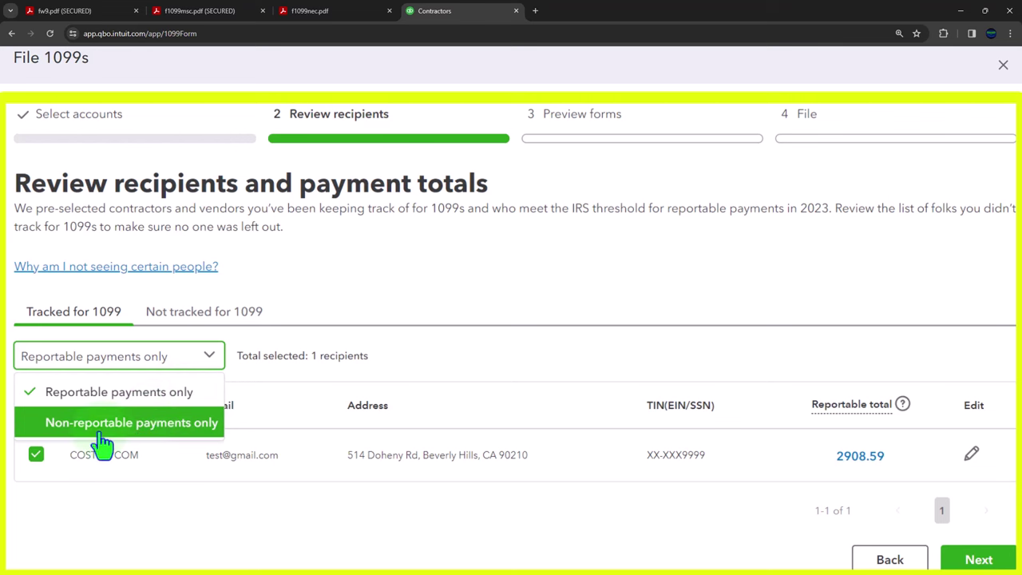
pyautogui.click(125, 423)
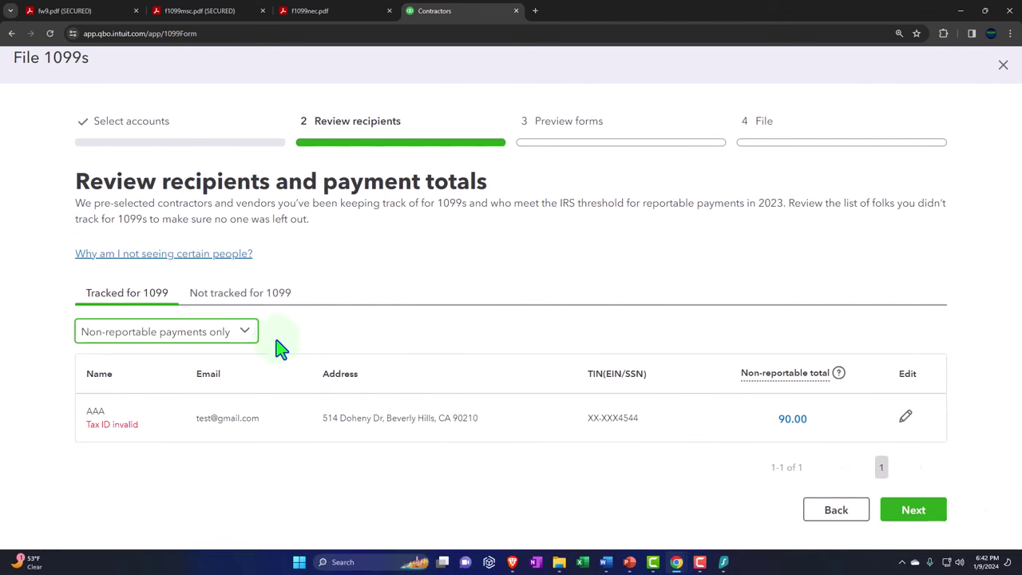
pyautogui.click(246, 333)
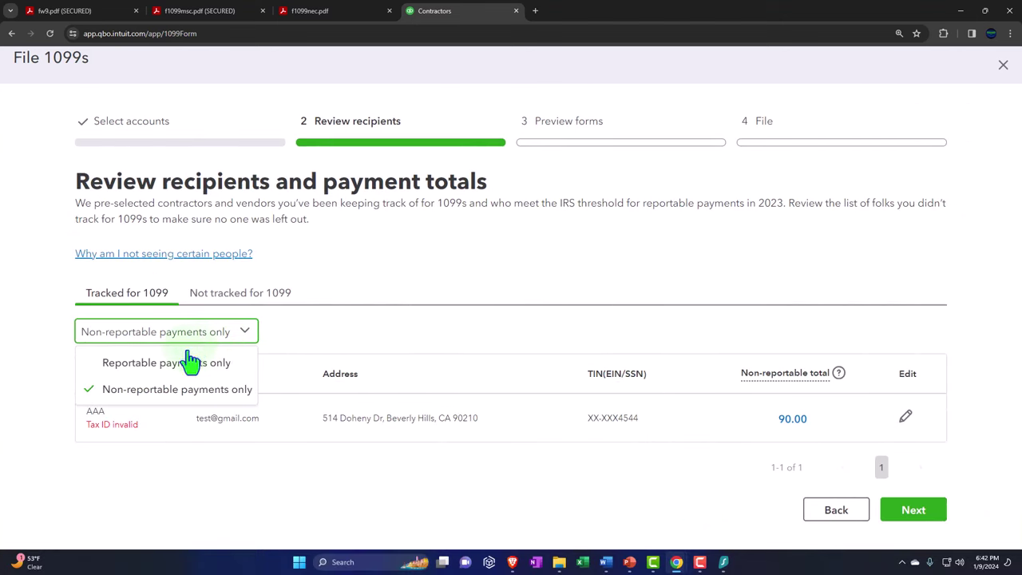
pyautogui.click(181, 361)
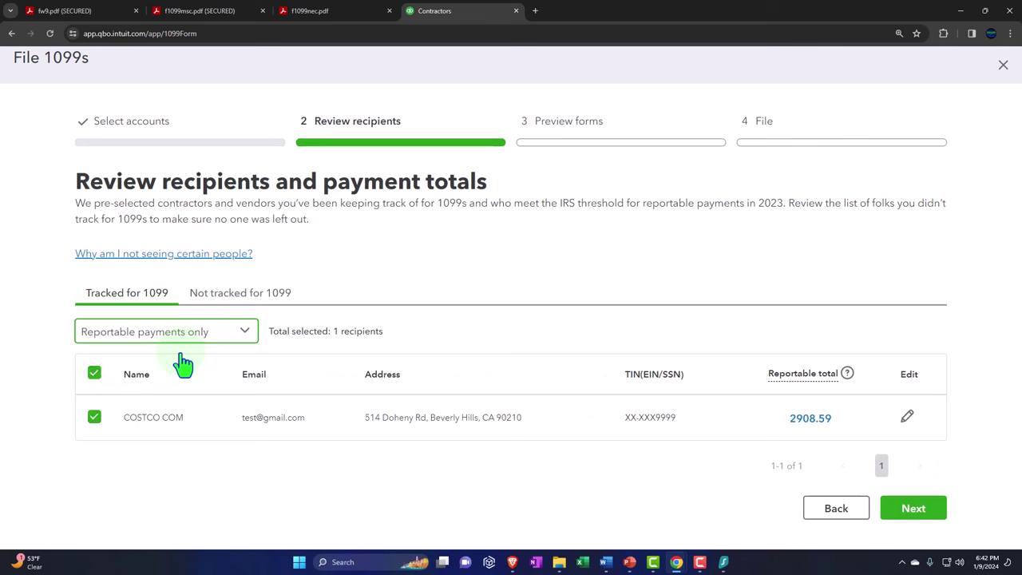
pyautogui.click(214, 300)
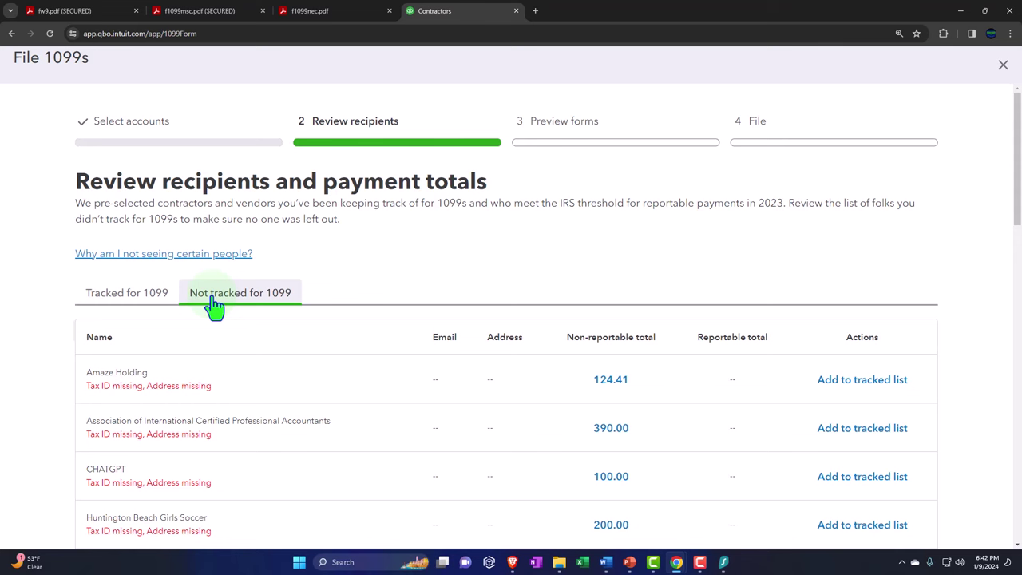
pyautogui.click(214, 304)
pyautogui.click(132, 296)
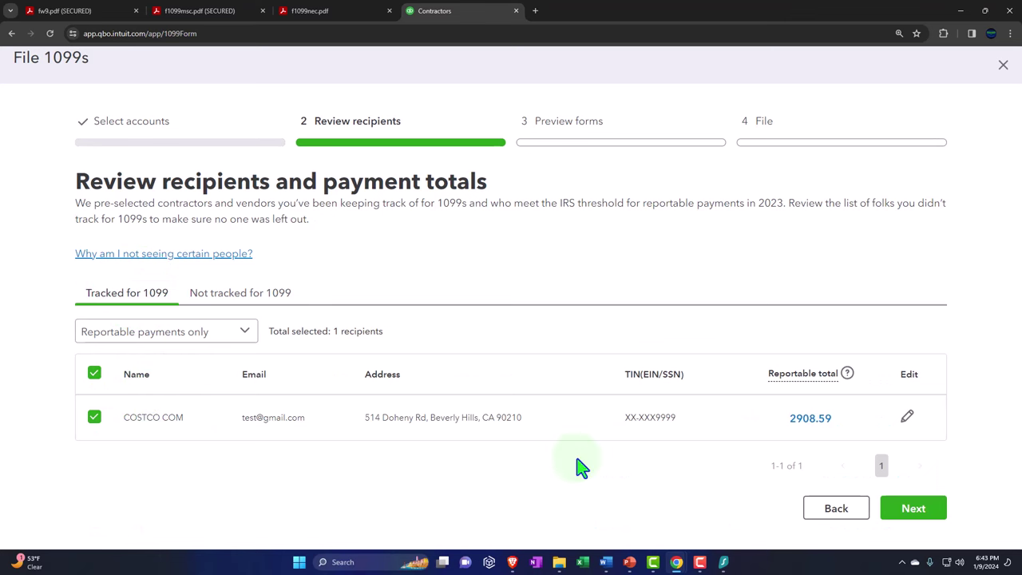
# Step: Continue from Review recipients to the Preview forms step
pyautogui.click(923, 511)
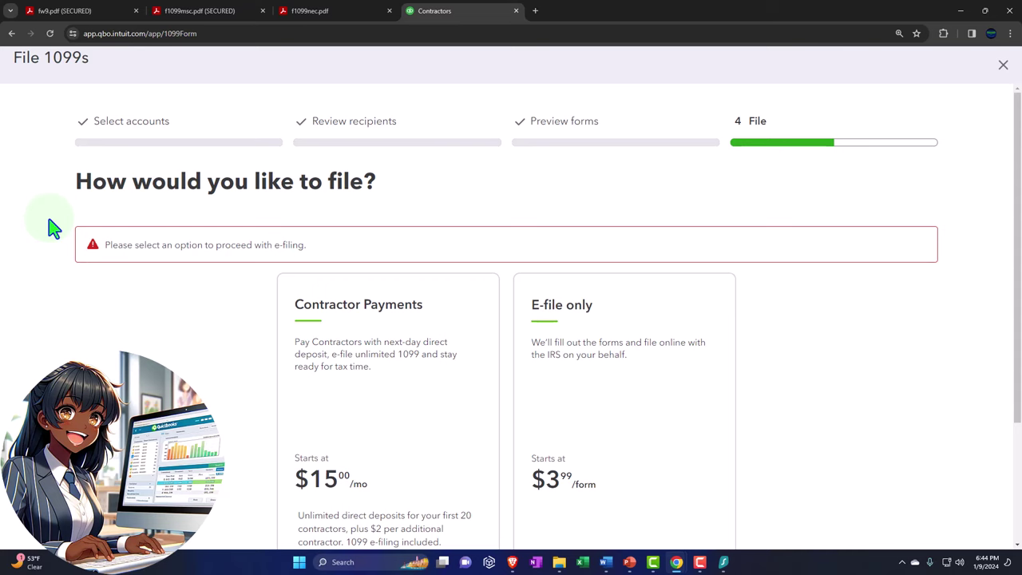
pyautogui.scroll(-1, 53, 228)
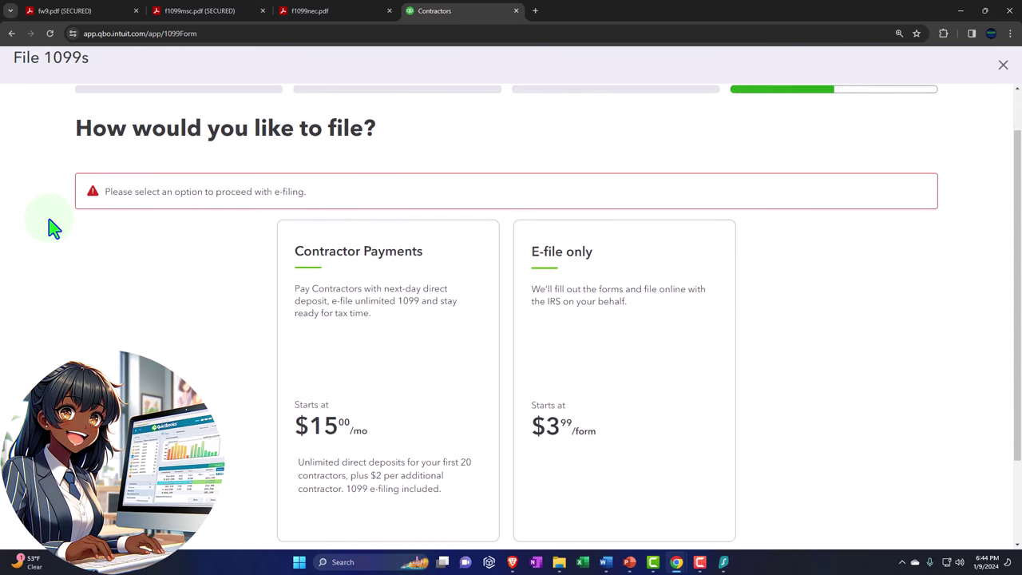
pyautogui.scroll(-1, 52, 228)
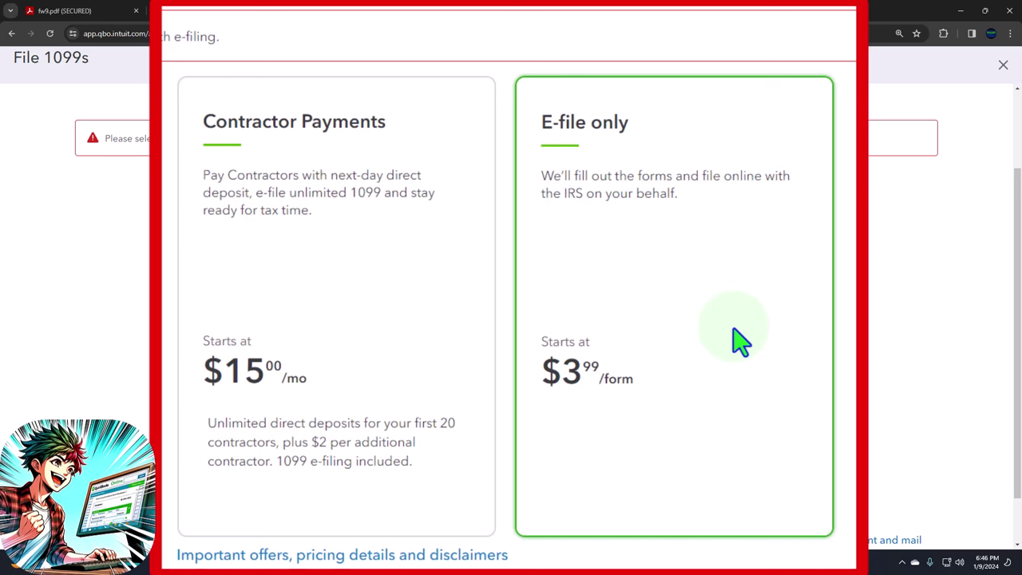
pyautogui.scroll(-2, 741, 342)
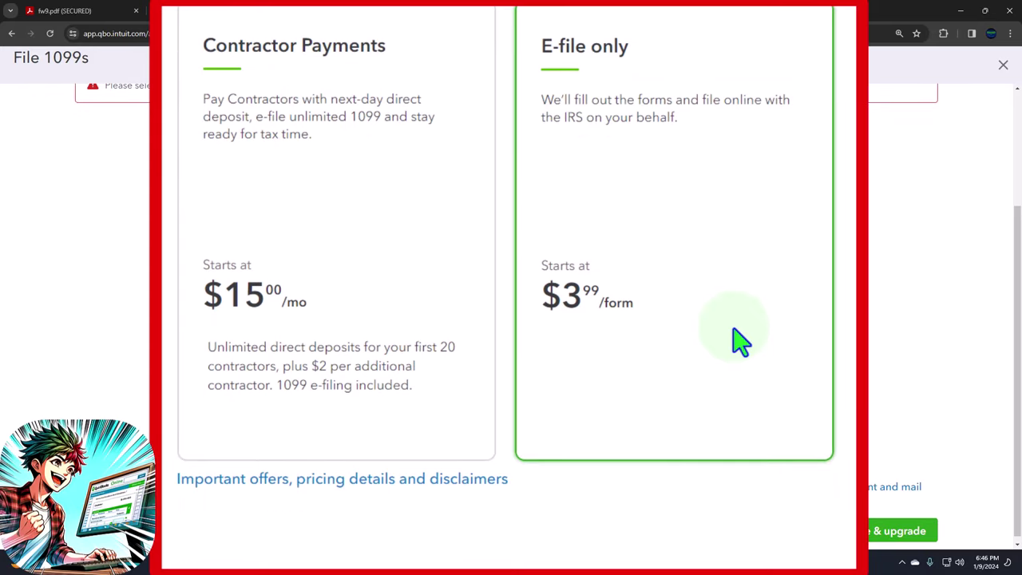